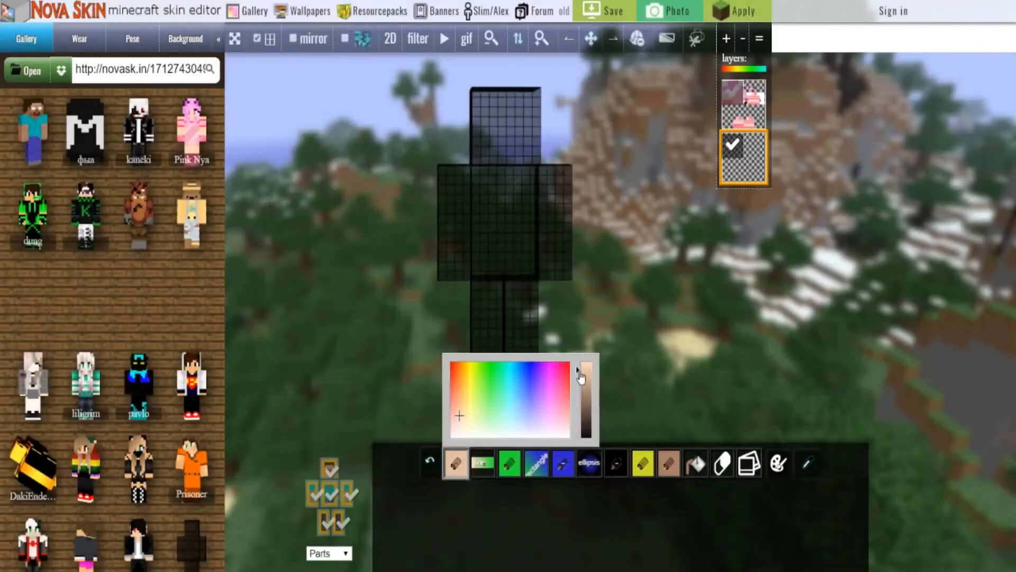
Paint the head, body, arms and legs in a light skin tone with mirroring on, hiding limbs to reach the inner sides.
drag(476, 95, 536, 158)
click(294, 39)
drag(453, 214, 504, 388)
click(347, 494)
click(313, 493)
click(342, 528)
click(325, 523)
drag(363, 282, 429, 270)
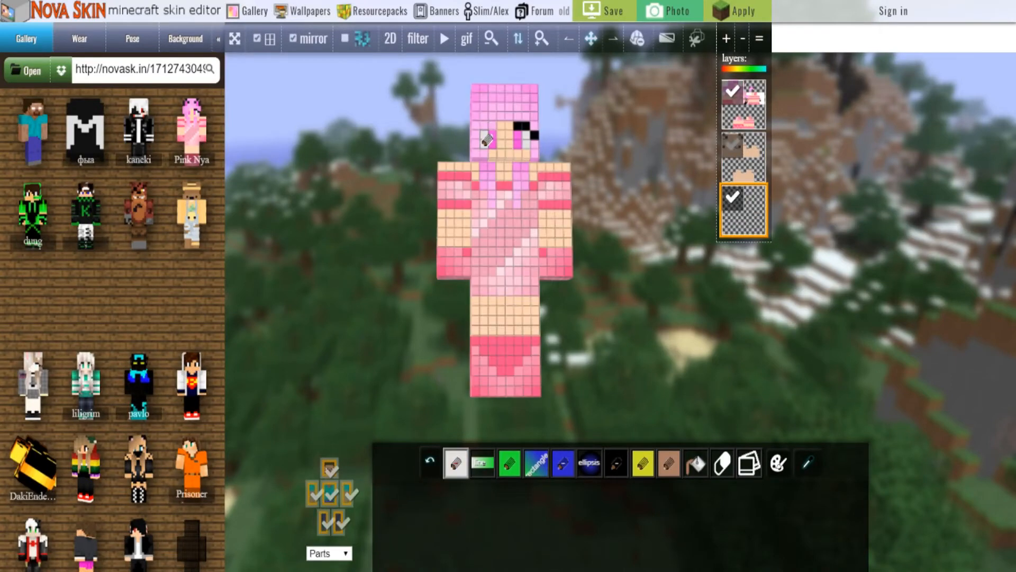
Delete the layer holding the pink reference skin.
click(746, 104)
click(745, 38)
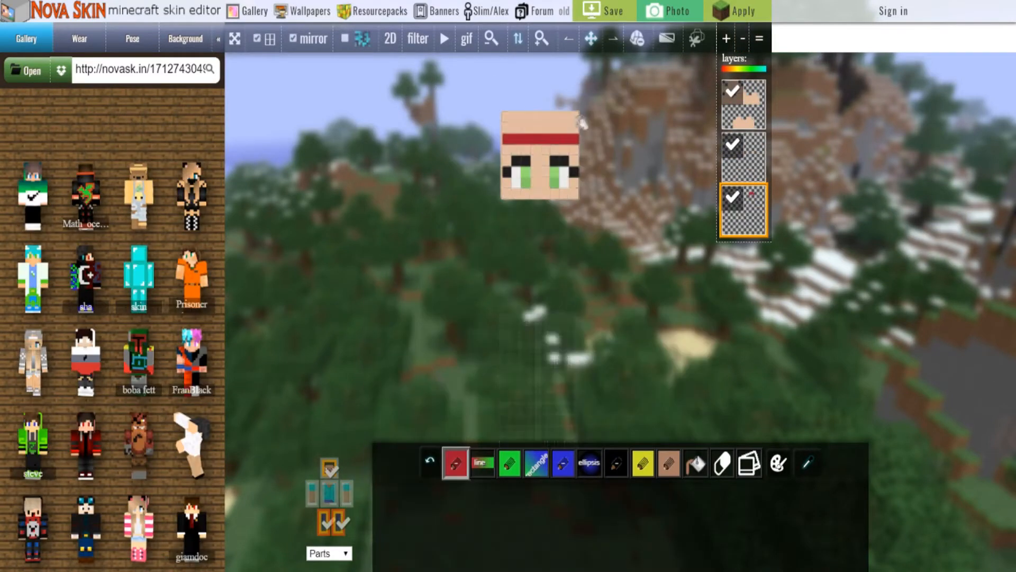
Paint red hair over the bare top of the head and shade it with patches of lighter and darker red.
drag(505, 113, 568, 120)
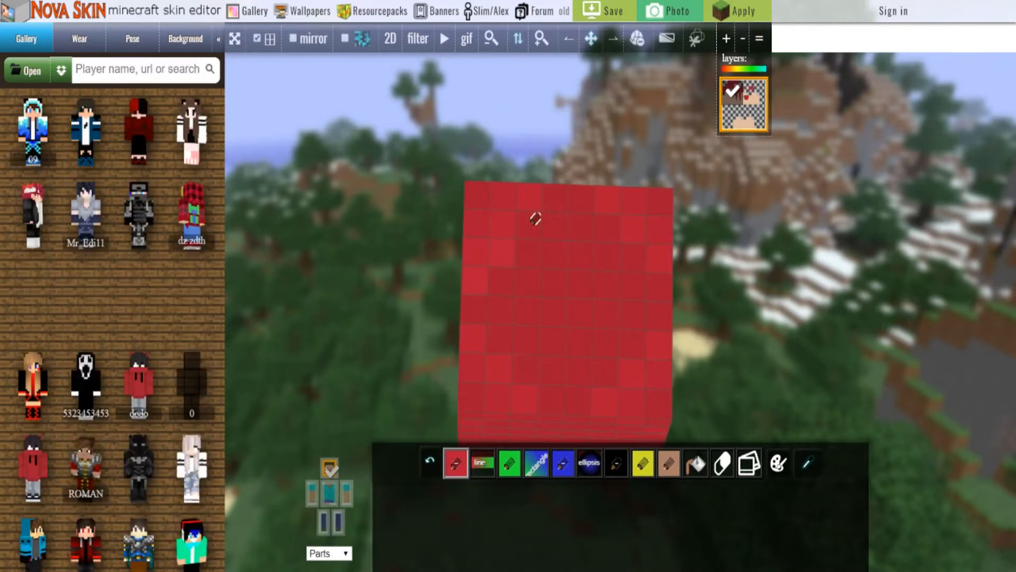
drag(579, 390, 496, 336)
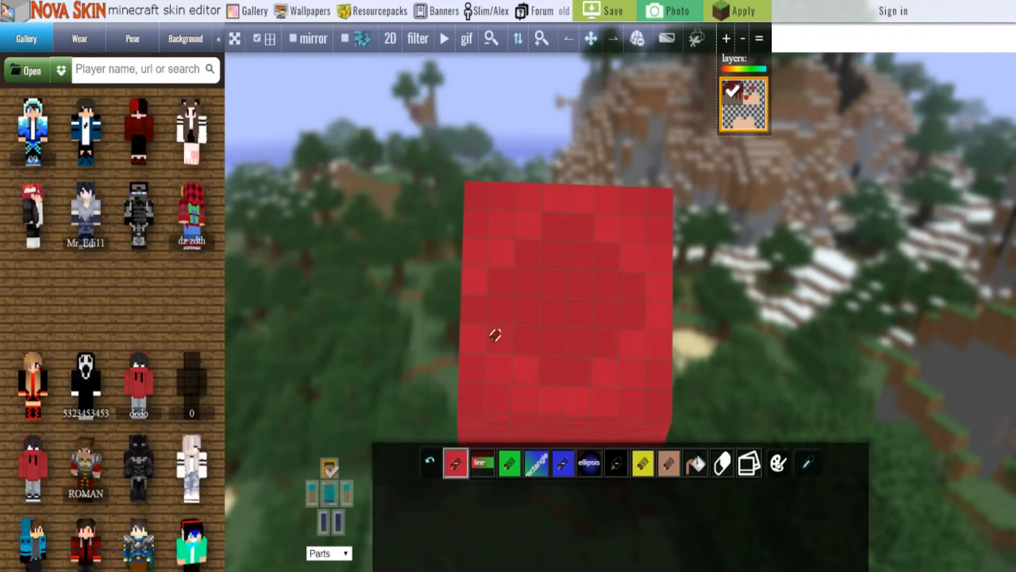
click(455, 464)
mouse_move(505, 279)
mouse_down()
mouse_move(572, 217)
mouse_move(634, 283)
mouse_move(571, 308)
mouse_move(613, 326)
mouse_move(536, 341)
mouse_up()
click(455, 464)
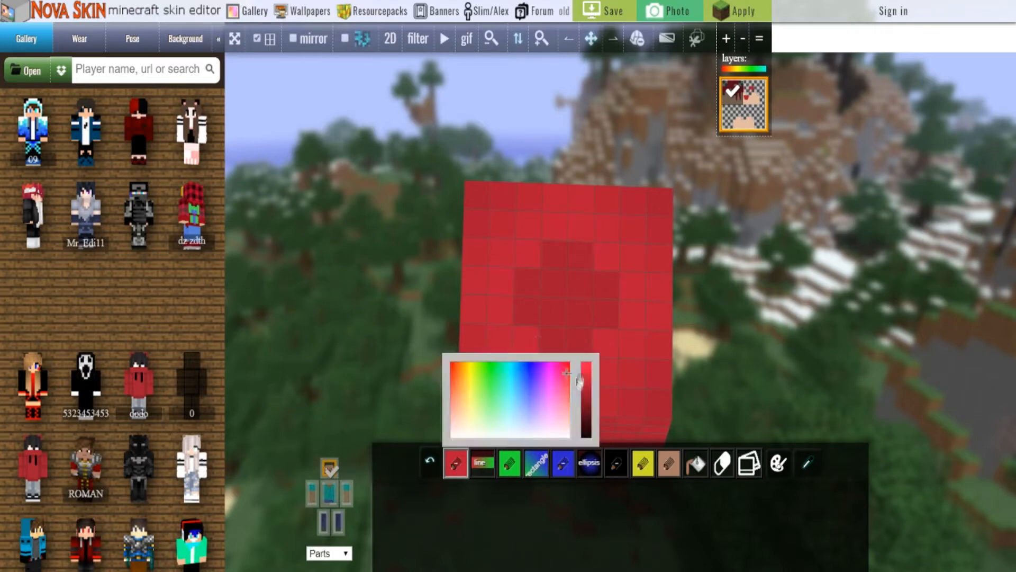
mouse_move(567, 259)
mouse_down()
mouse_move(531, 292)
mouse_move(610, 286)
mouse_move(545, 341)
mouse_up()
click(456, 464)
drag(580, 285, 562, 296)
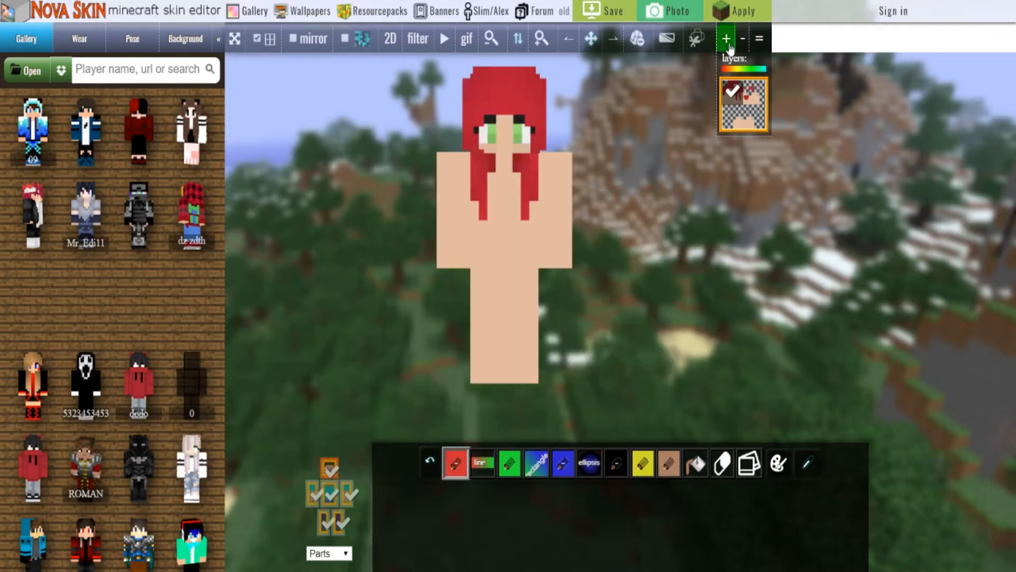
Add a new layer for the clothing and restrict the visible parts to the default layer only.
click(726, 38)
click(329, 553)
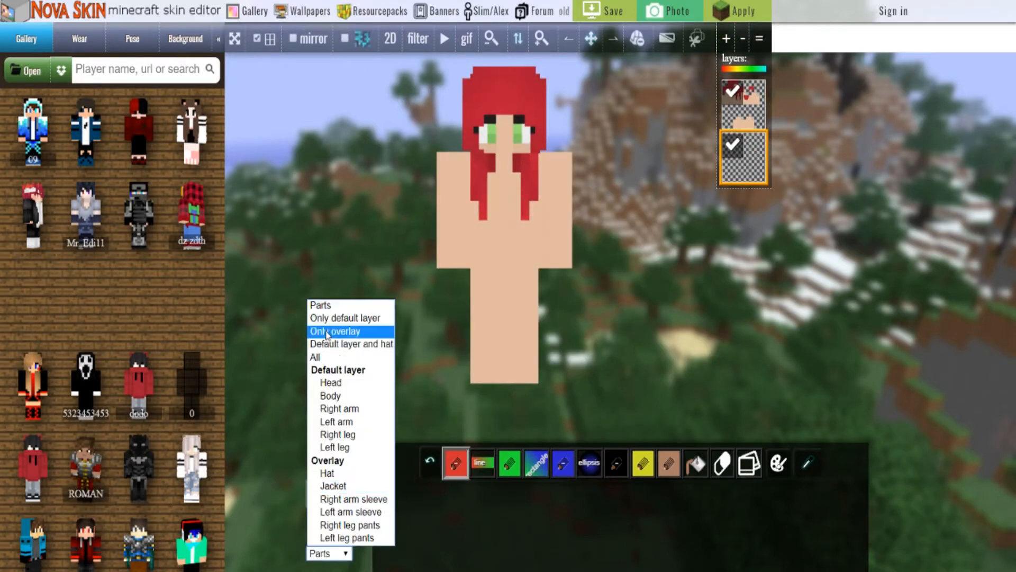
click(327, 318)
Paint a mirrored light blue outfit with short sleeves on the body and arms, and dark blue shoes on the feet.
click(453, 469)
click(530, 394)
drag(517, 176, 491, 177)
click(293, 39)
drag(466, 215, 442, 215)
mouse_move(535, 282)
mouse_down()
mouse_move(481, 283)
mouse_move(519, 299)
mouse_move(537, 290)
mouse_move(482, 290)
mouse_up()
mouse_move(517, 178)
mouse_down()
mouse_move(503, 185)
mouse_move(549, 176)
mouse_move(558, 189)
mouse_up()
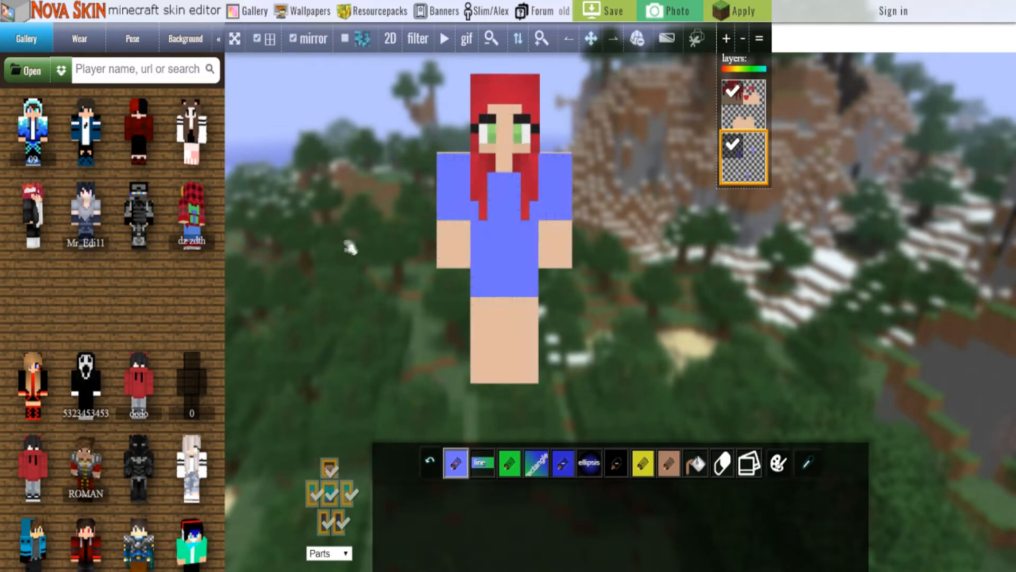
drag(535, 379, 518, 379)
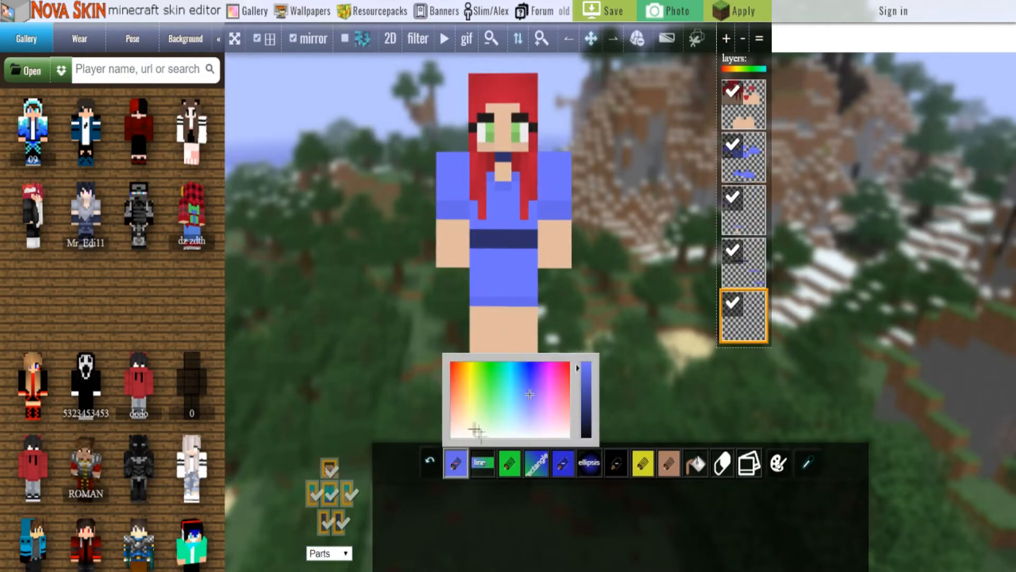
Try light grey stockings on the lower legs, undo the stroke and pick another shade.
drag(584, 403, 584, 386)
drag(484, 331, 482, 349)
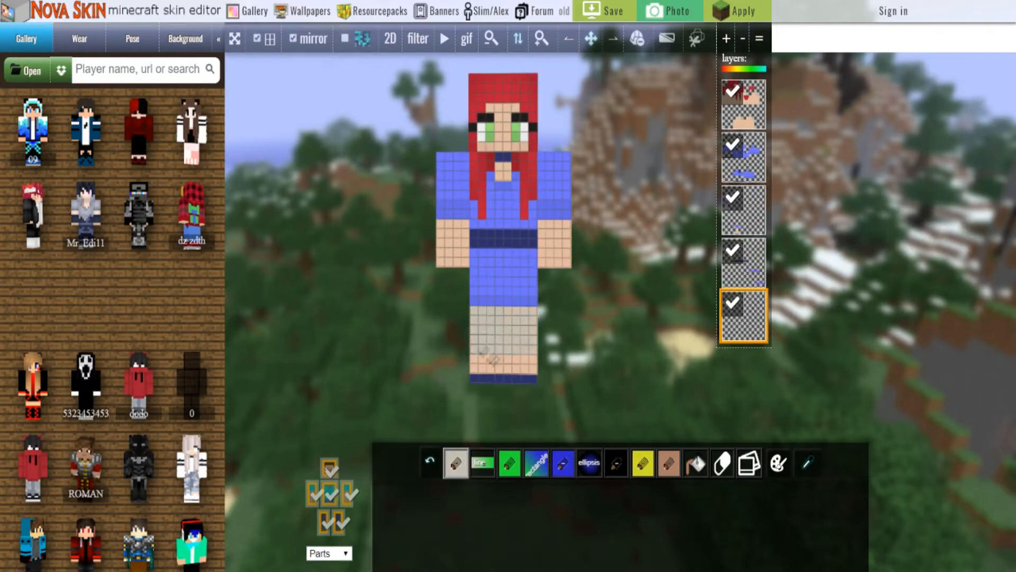
click(430, 461)
click(587, 391)
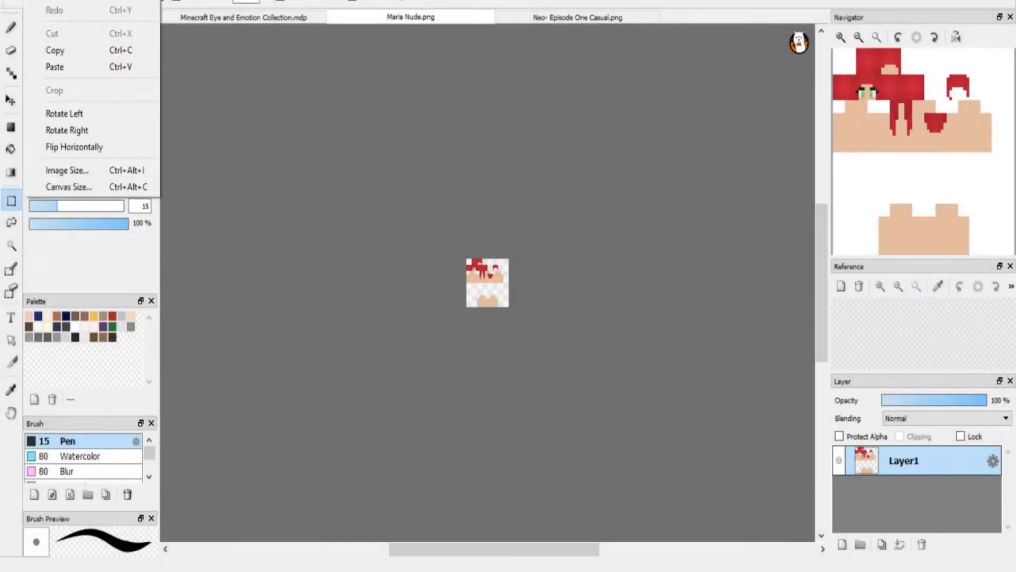
Switch to MediBang Paint Pro and resize Maria Nude.png to 1024 by 1024 pixels with proportions constrained.
click(69, 168)
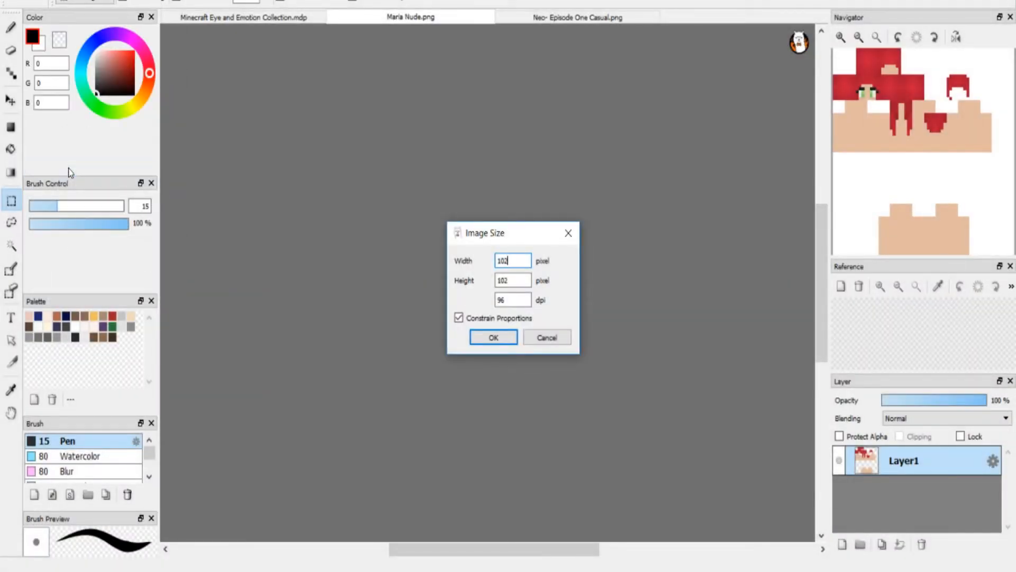
key(Return)
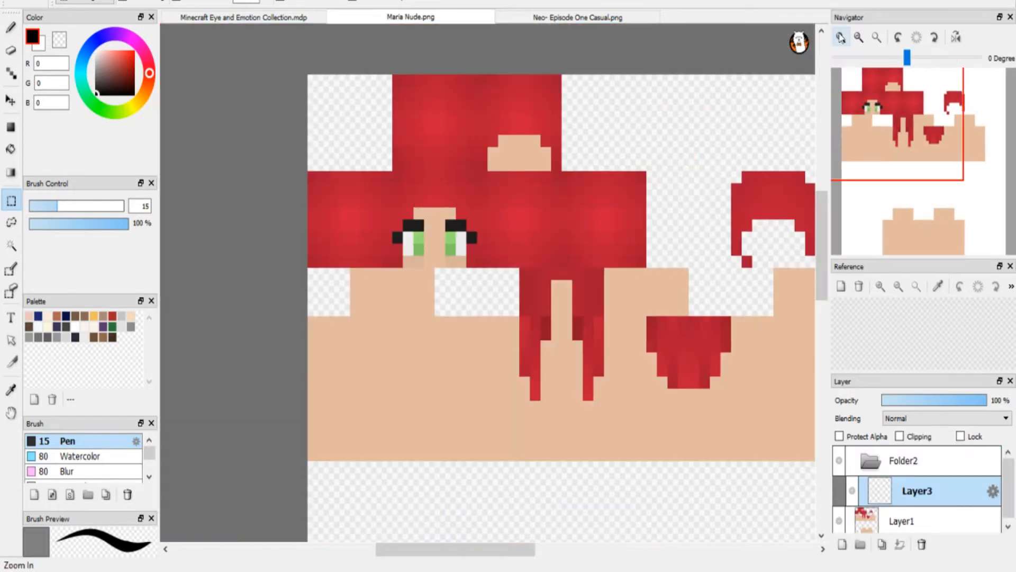
Select the 16 by 32 pixel white area of the eye on the right of the face.
click(841, 37)
click(842, 37)
click(841, 37)
drag(880, 119, 877, 110)
click(840, 38)
click(840, 38)
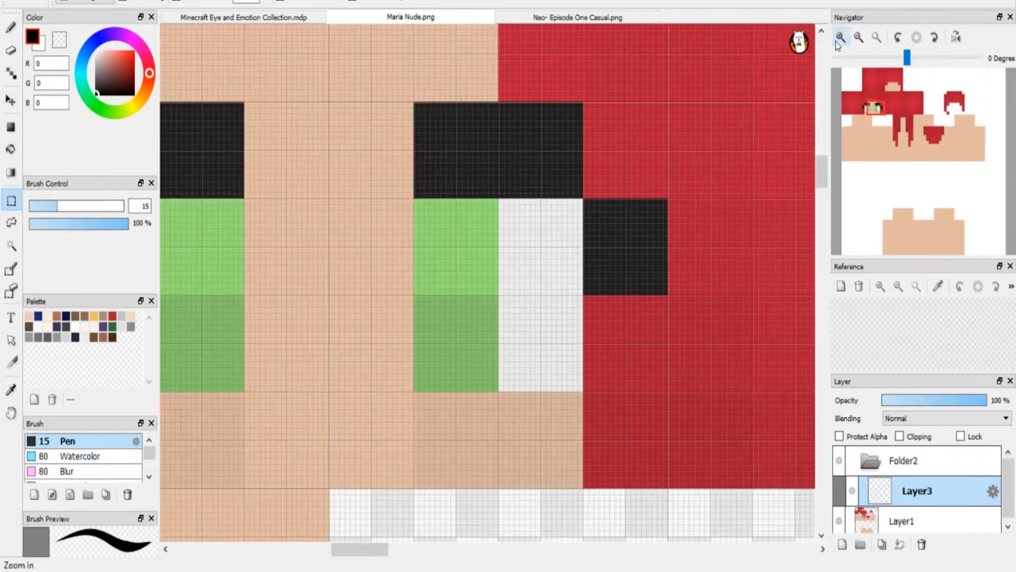
click(840, 39)
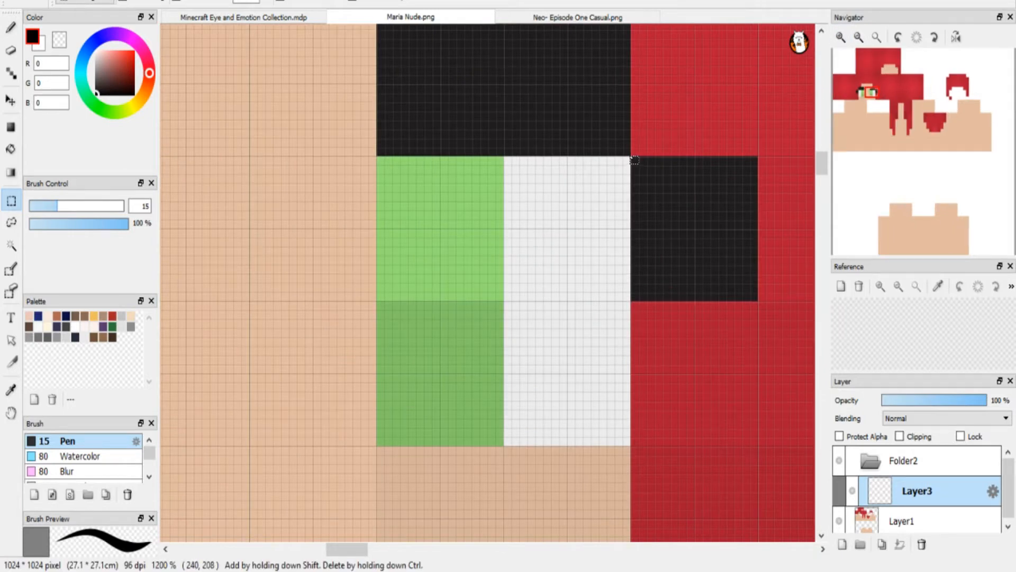
drag(635, 158, 504, 446)
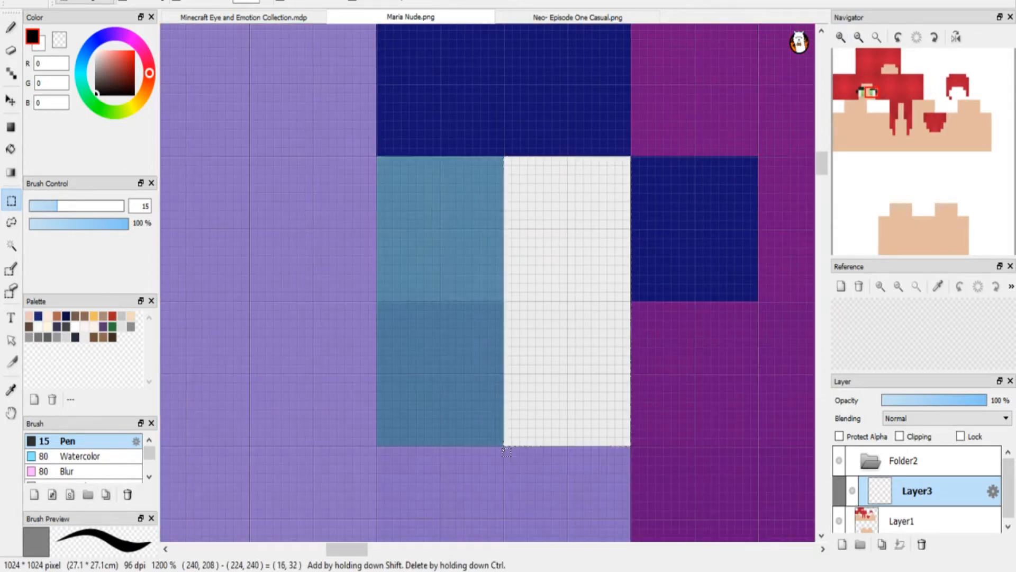
Sample the eye's off-white, RGB 237, 237, 236, and get the Bucket tool ready for filling the selection on Layer3.
click(11, 390)
click(573, 238)
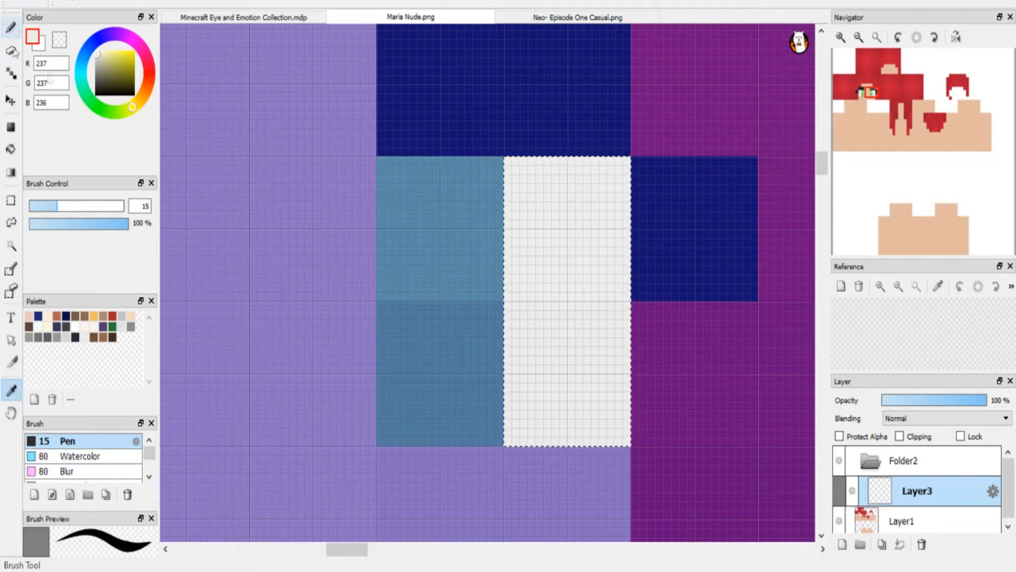
click(11, 149)
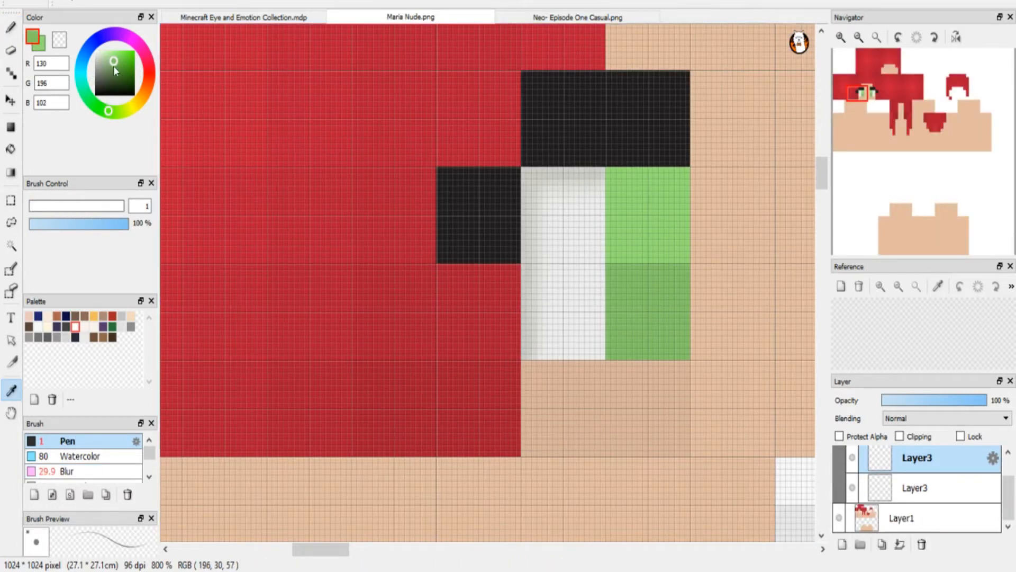
Darken the sampled iris green to RGB 102, 152, 81 and switch to the Minecraft Eye and Emotion Collection document.
drag(115, 66, 115, 70)
click(289, 20)
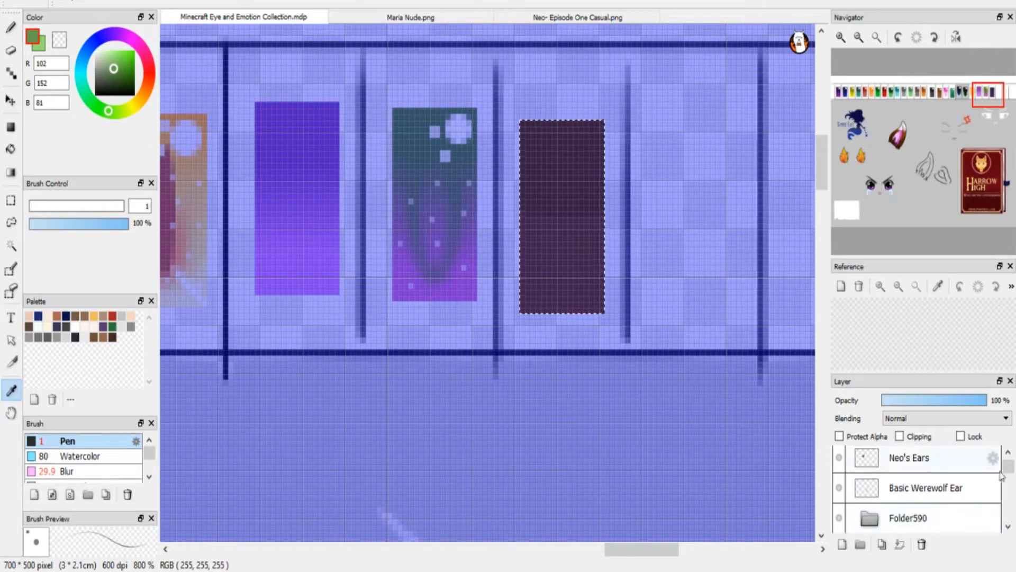
drag(1008, 471, 1008, 475)
Fill the selected eye swatch with a vertical gradient from dark green, RGB 73, 113, 56, down to light green.
click(11, 172)
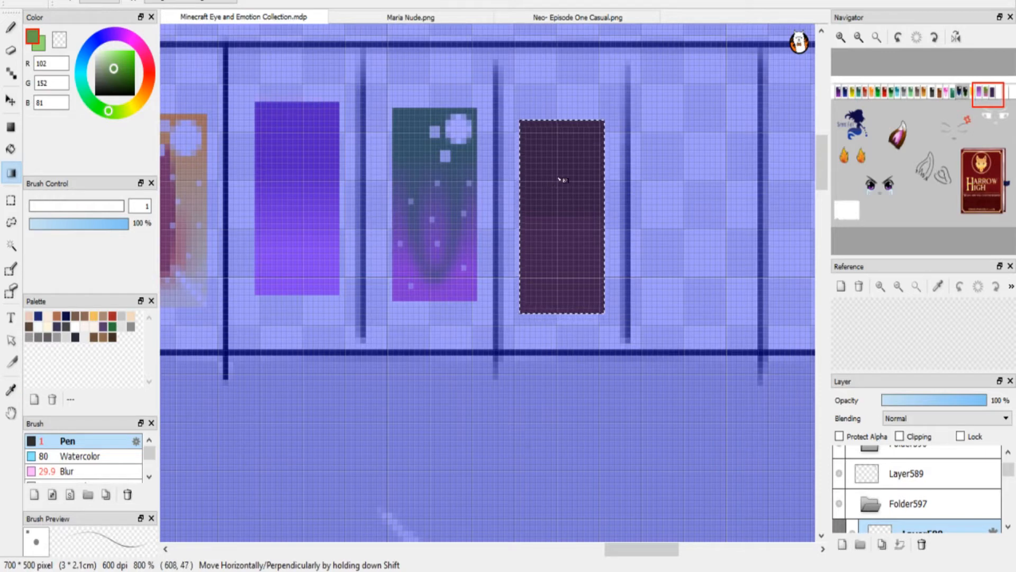
drag(560, 180, 553, 290)
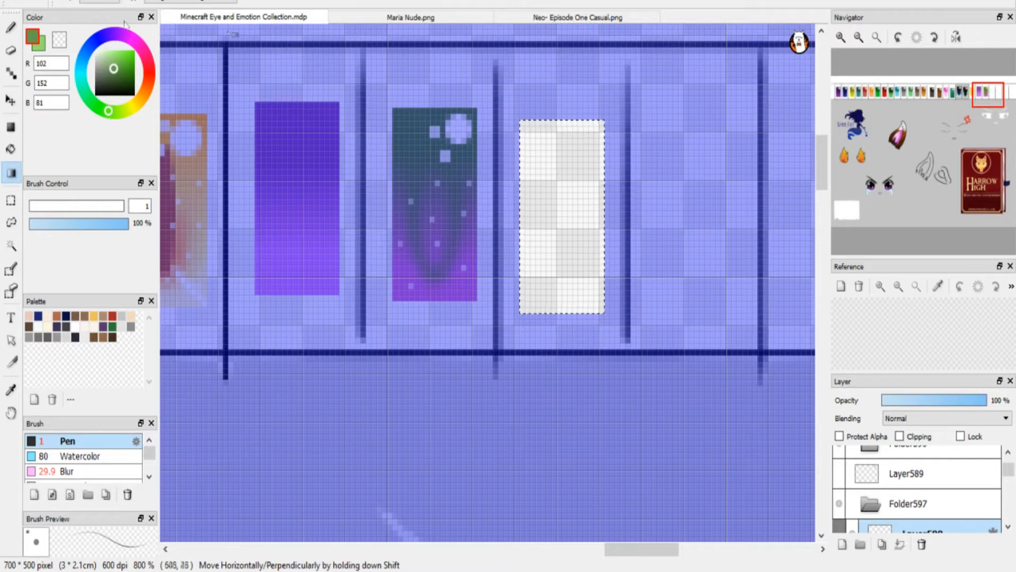
click(115, 75)
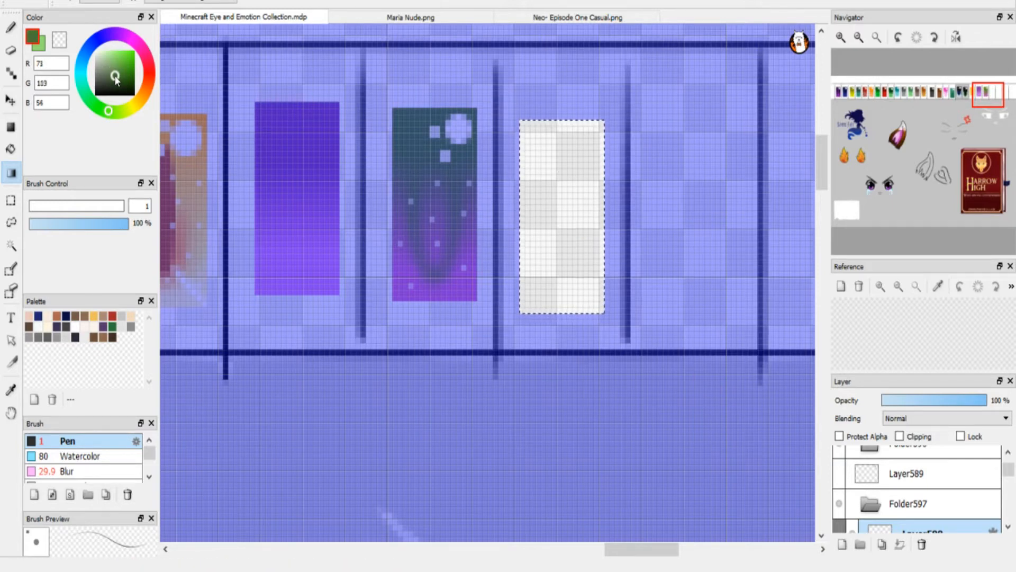
drag(557, 194, 557, 248)
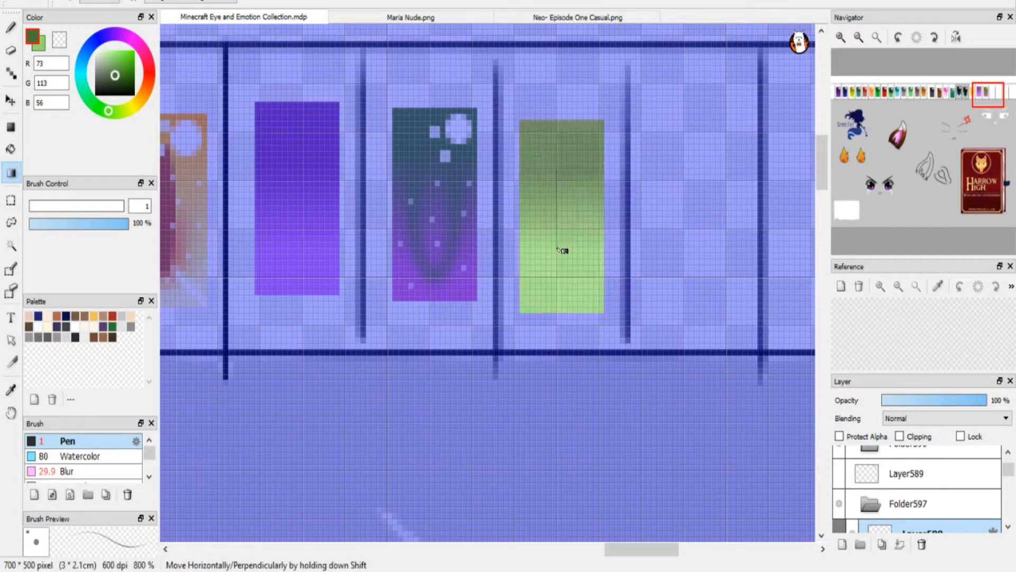
Examine how the neighbouring purple eye swatch is built by toggling the visibility of its pupil and highlight layers.
click(877, 37)
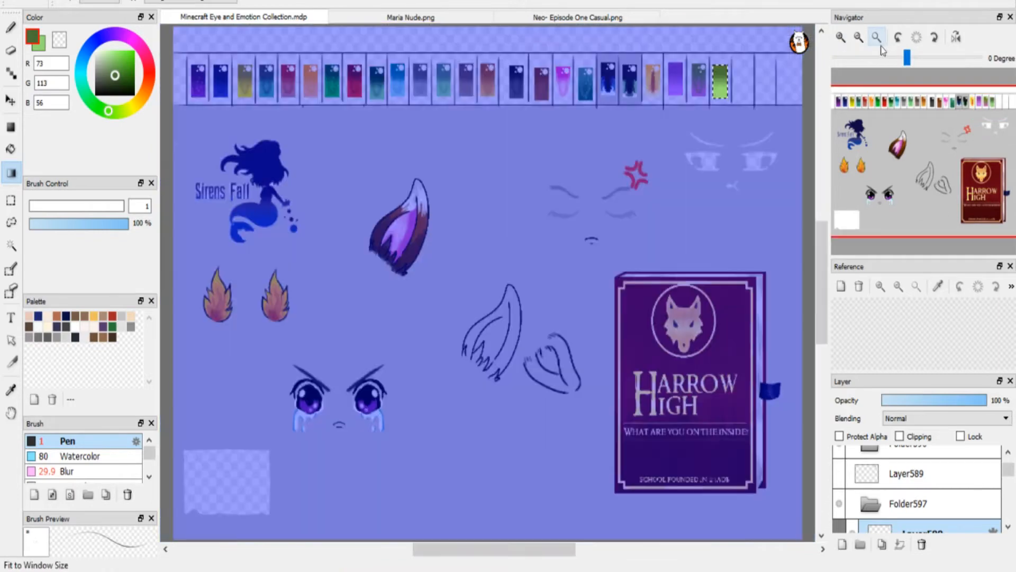
click(841, 39)
click(841, 39)
click(842, 39)
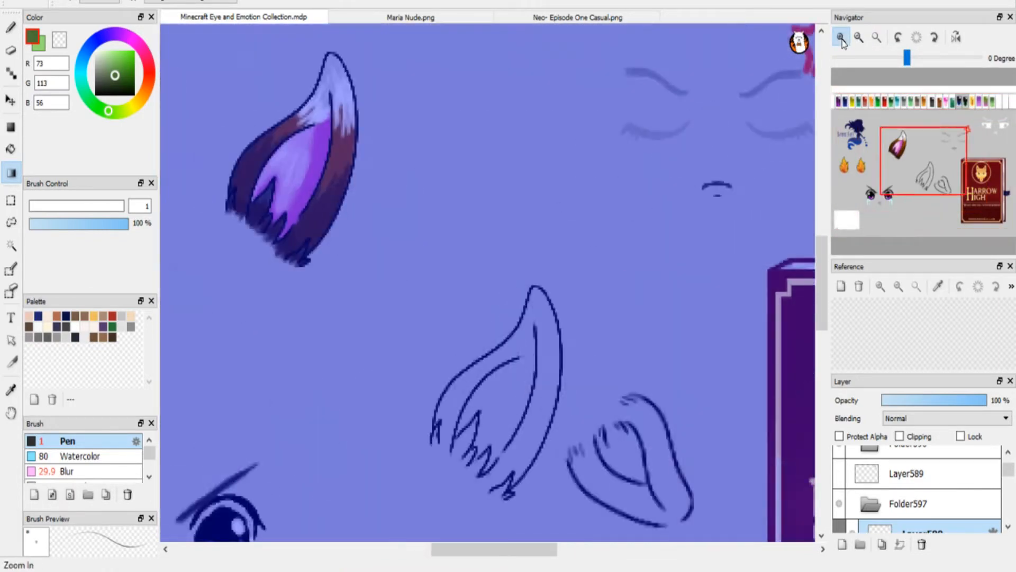
click(841, 39)
click(841, 40)
click(841, 39)
click(841, 40)
drag(924, 159, 991, 102)
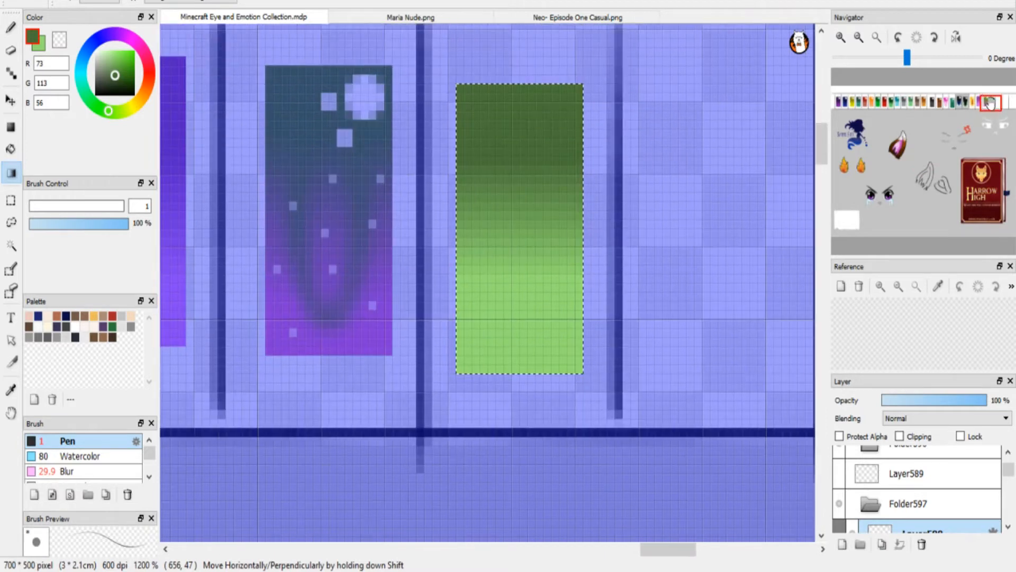
click(870, 498)
drag(1010, 471, 1010, 487)
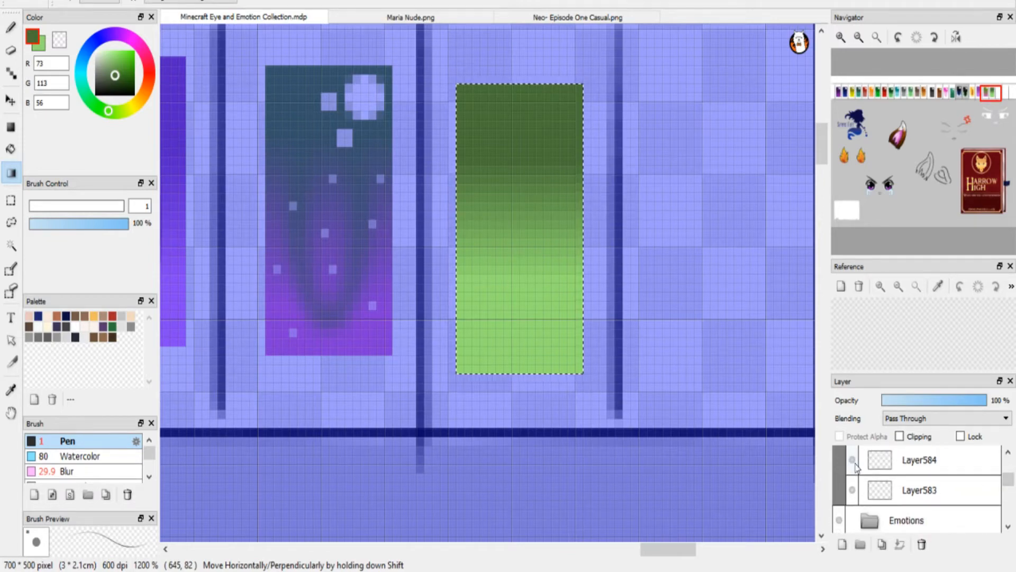
drag(991, 103, 985, 101)
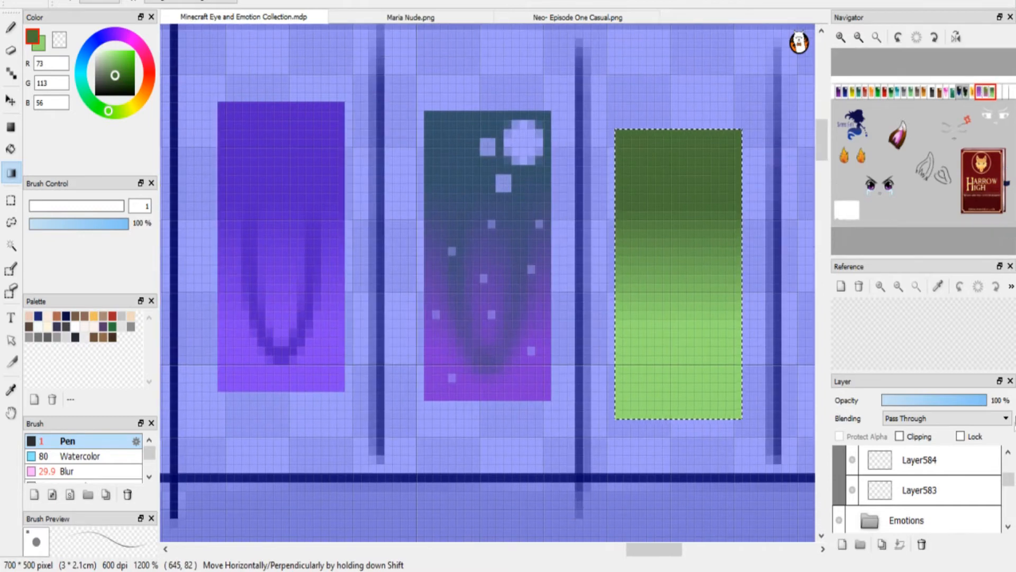
drag(1008, 481, 1008, 479)
click(853, 475)
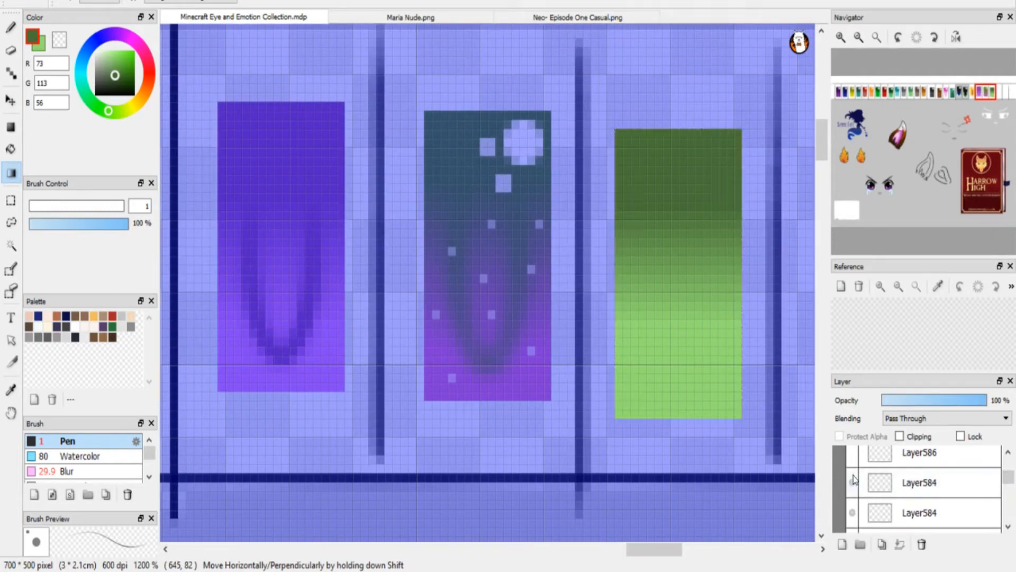
click(852, 460)
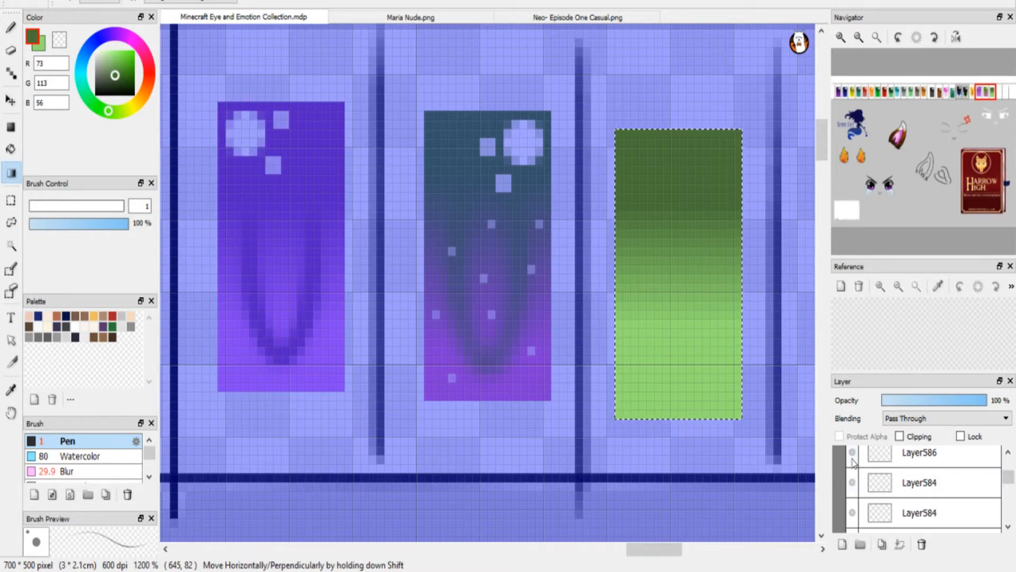
click(852, 455)
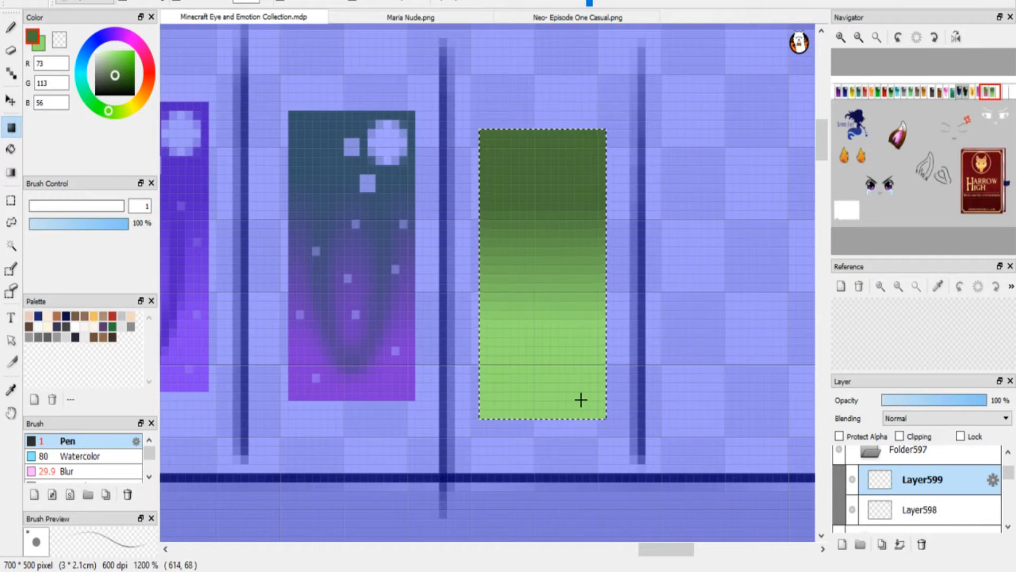
Draw a filled dark green ellipse as the pupil over the green swatch on Layer599 and clear the selection.
drag(582, 391, 502, 151)
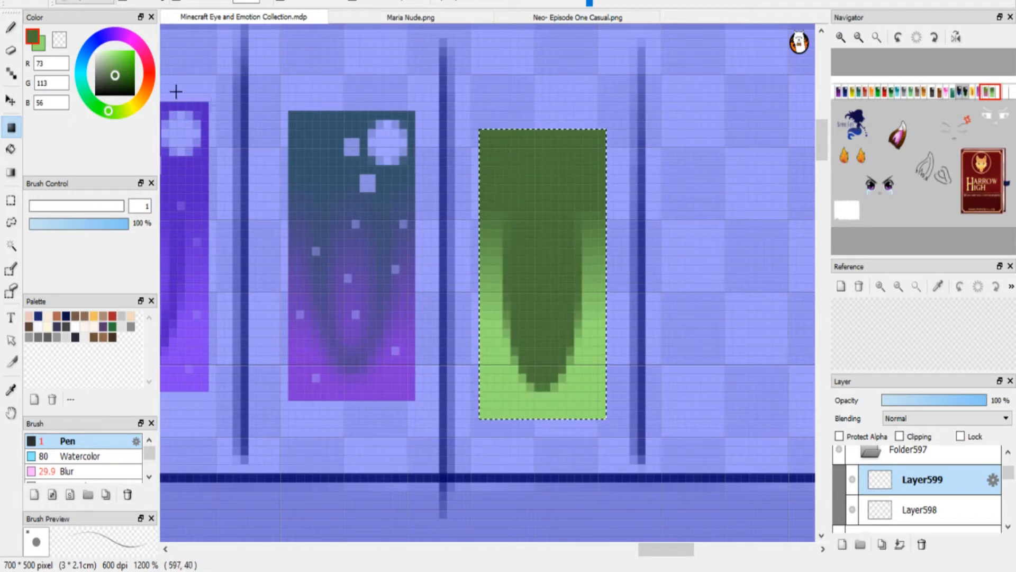
click(10, 200)
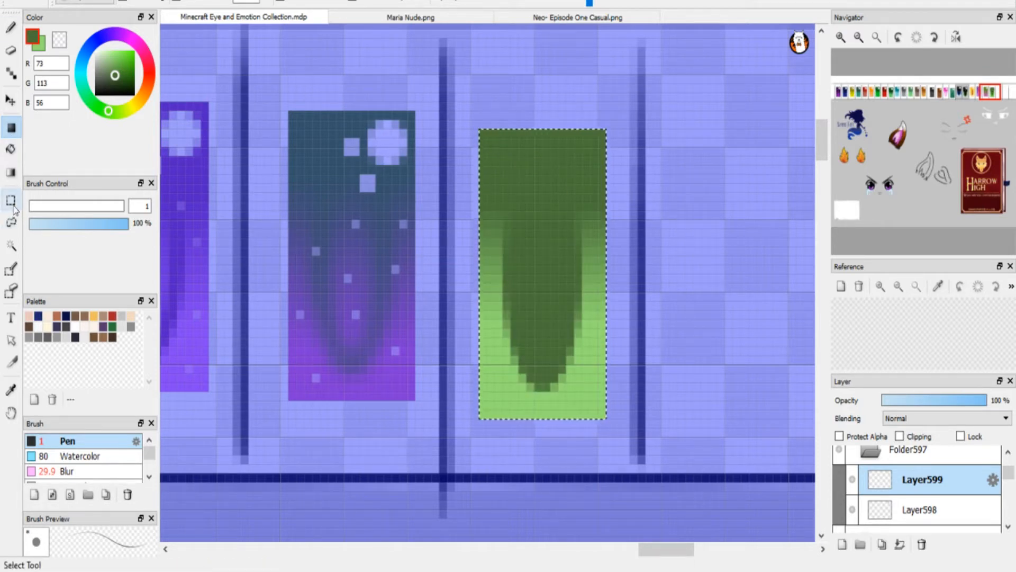
click(519, 208)
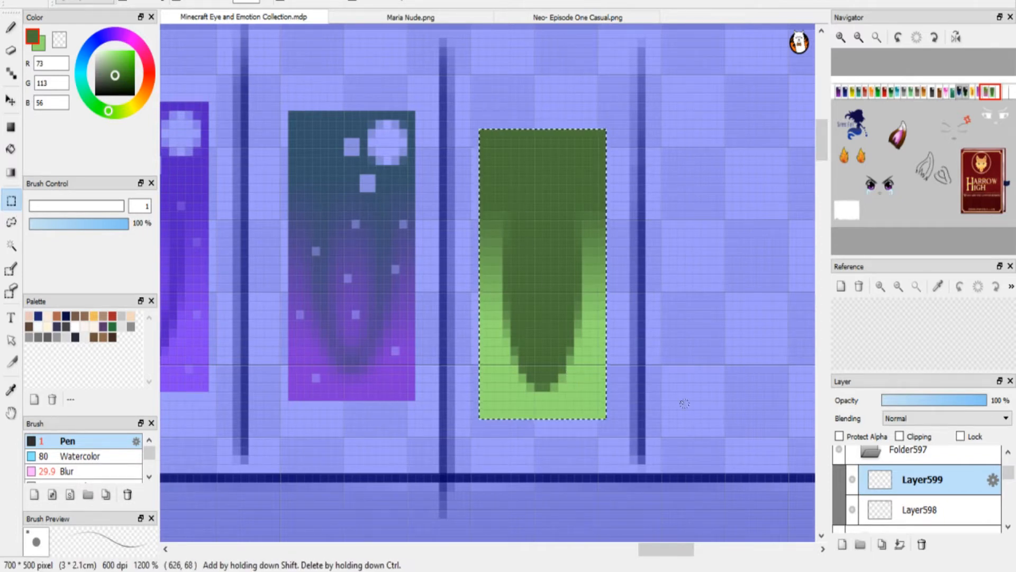
click(684, 403)
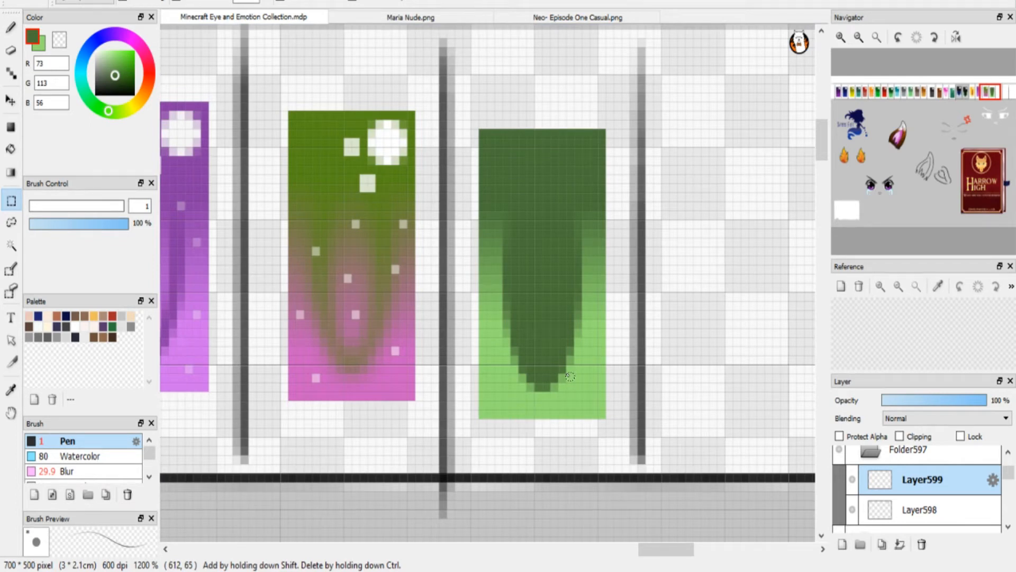
Cut an ellipse about 6 by 22 px out of the dark green pupil on Layer599 to leave a ring, and clear the selection.
drag(570, 376, 520, 174)
key(Delete)
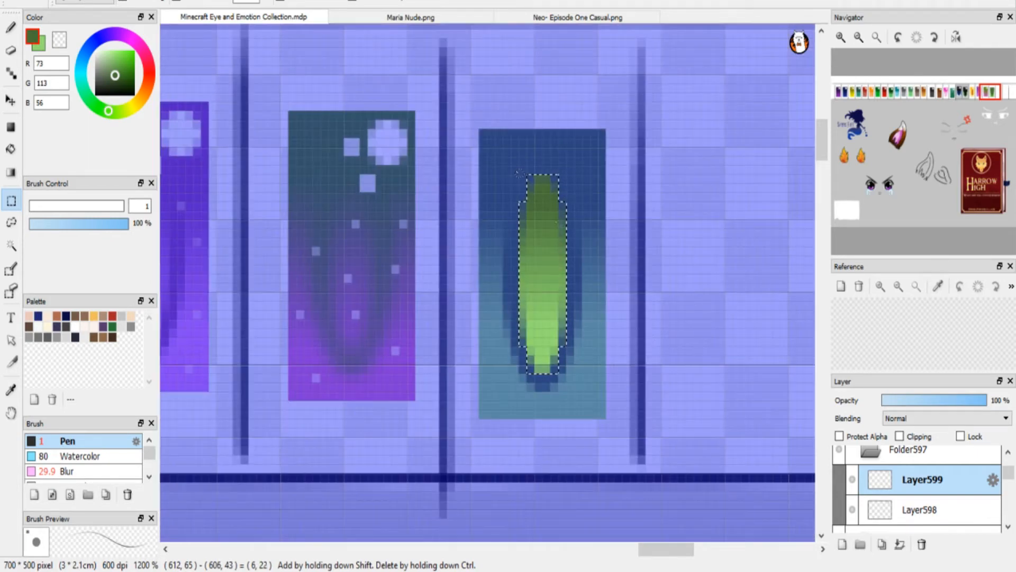
click(662, 308)
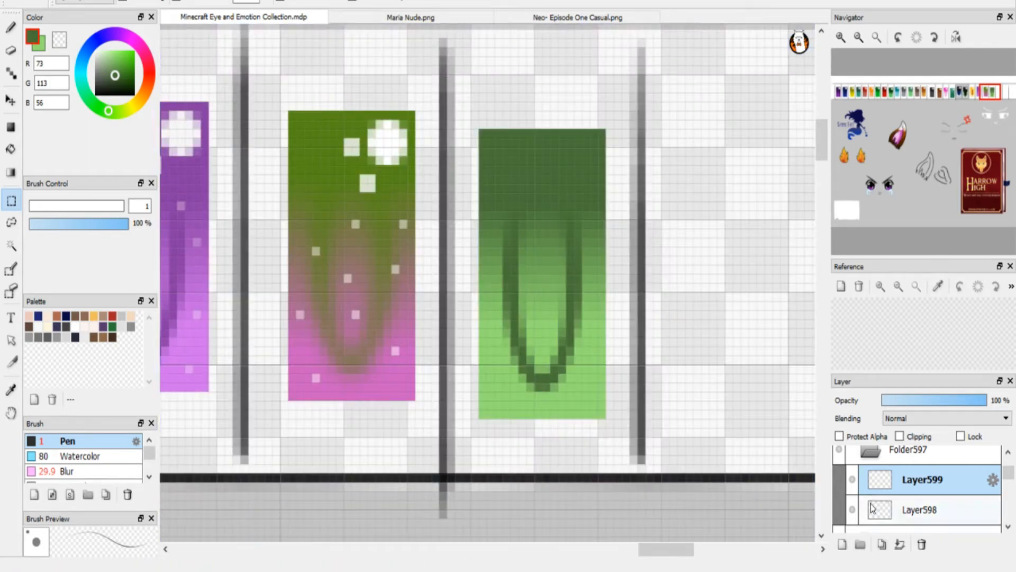
click(852, 481)
click(852, 480)
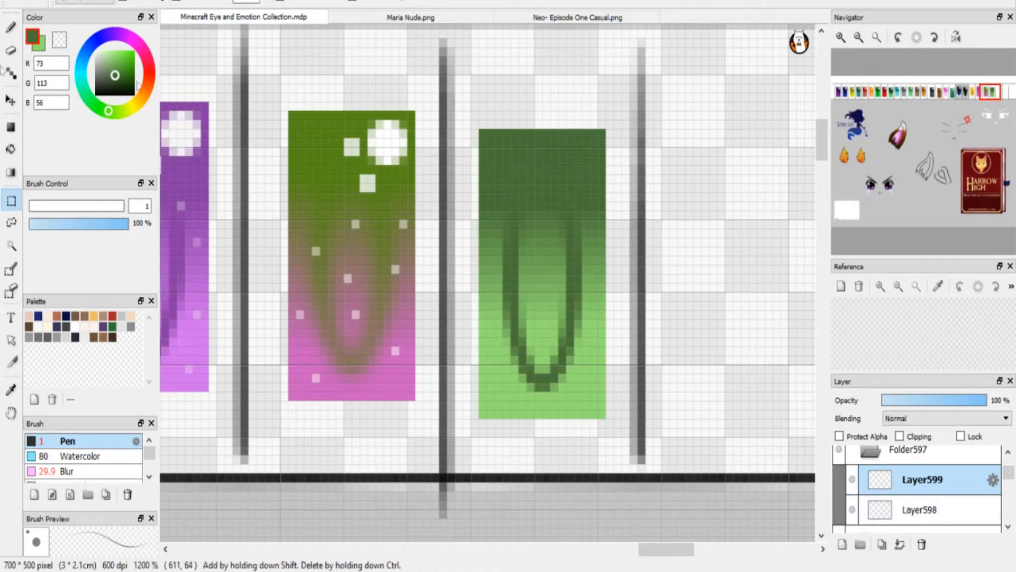
Soften the dark green pupil ring with the Blur brush.
click(12, 30)
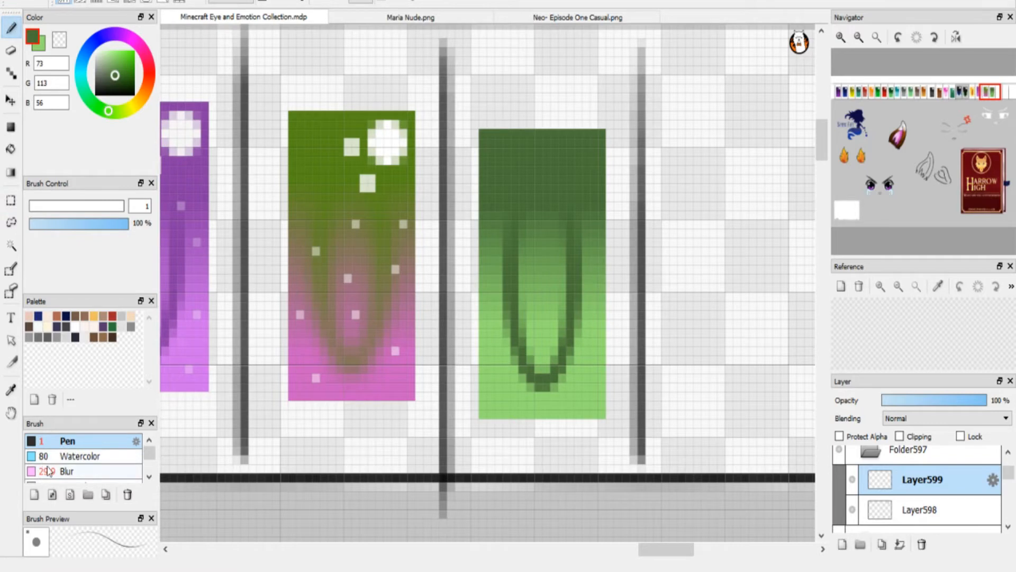
click(67, 470)
drag(524, 301, 578, 221)
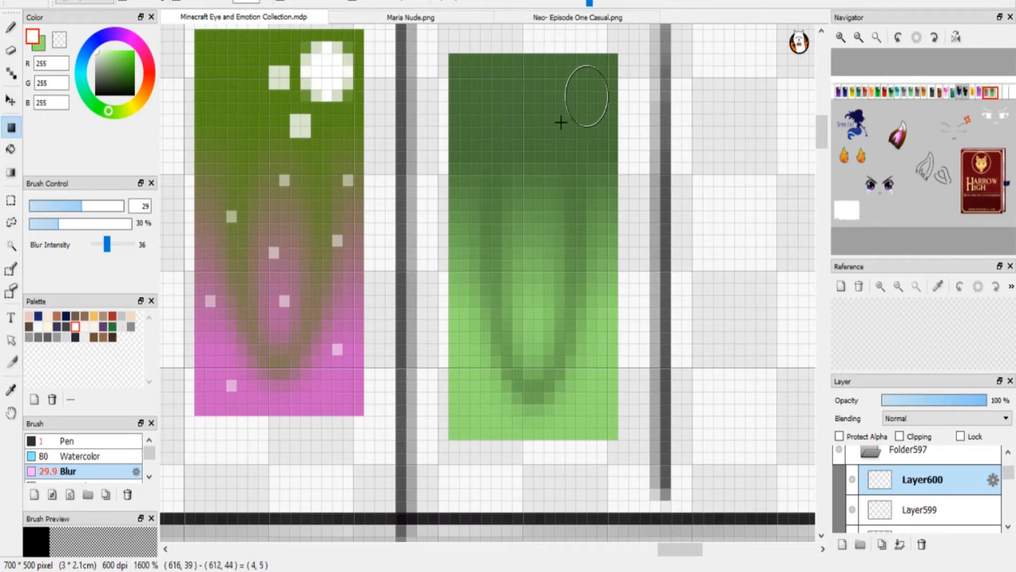
Add a white round highlight and two small white squares to the upper green swatch, and prepare a new layer for the Pen brush.
click(581, 96)
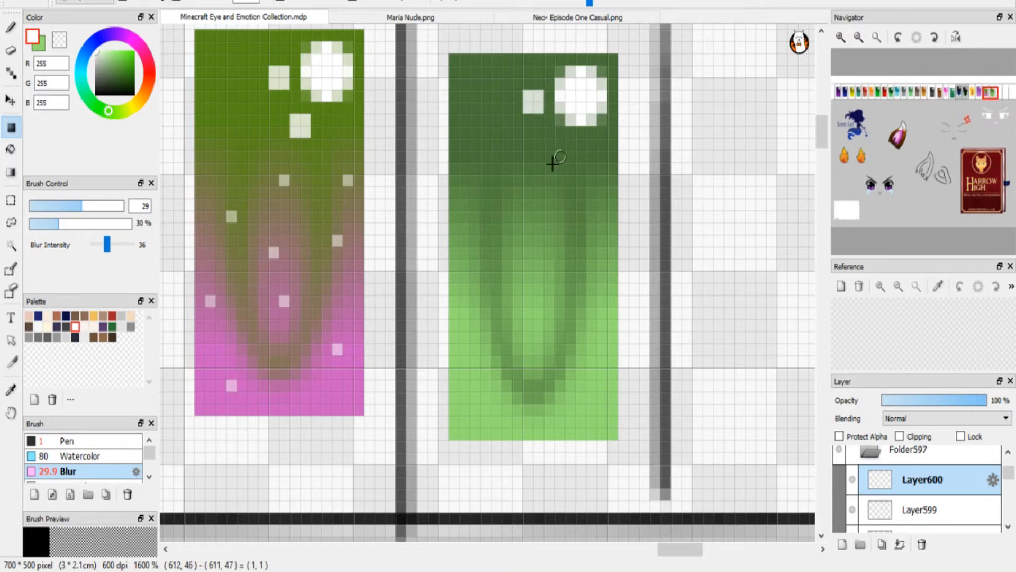
click(845, 545)
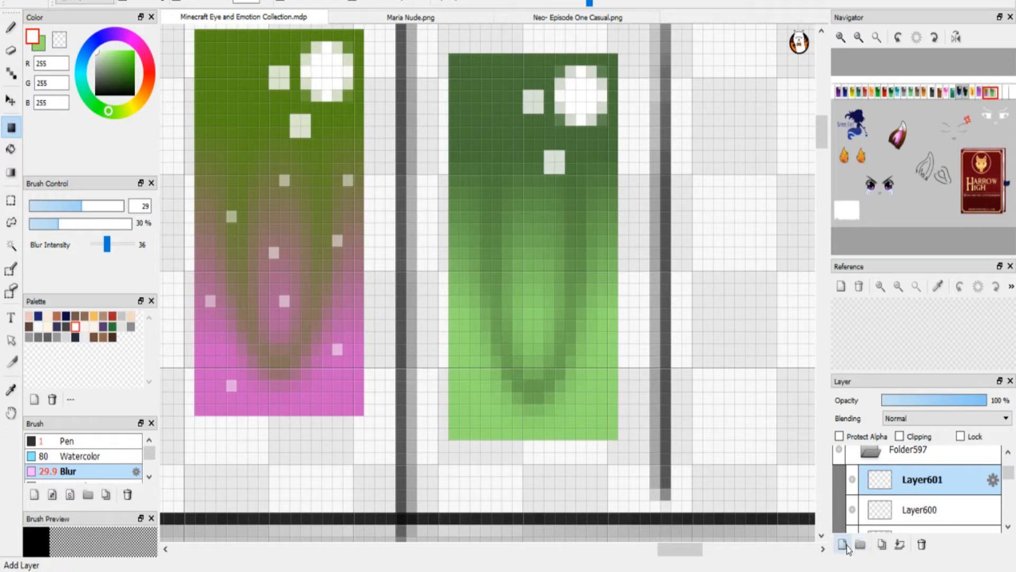
click(9, 34)
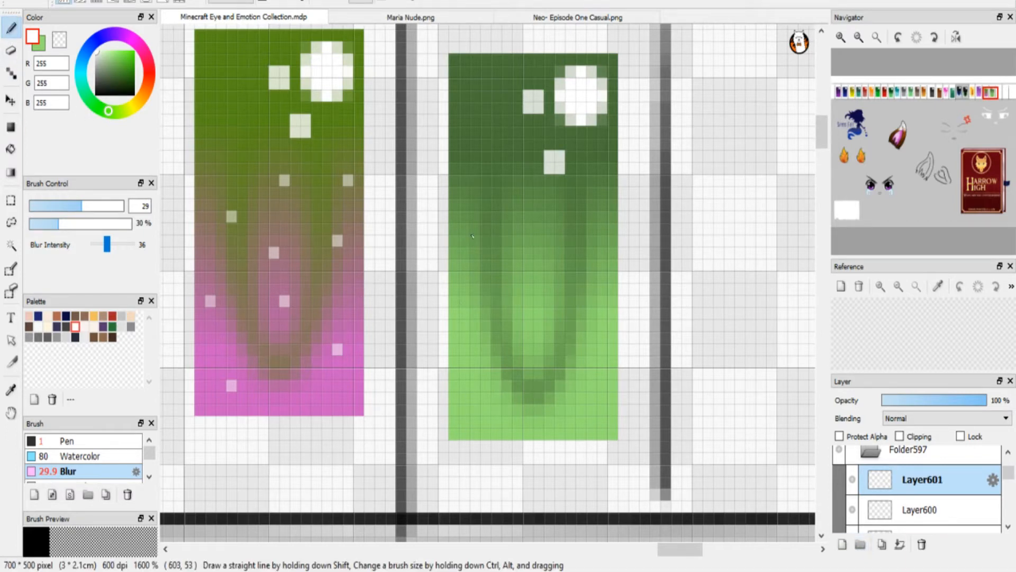
click(62, 442)
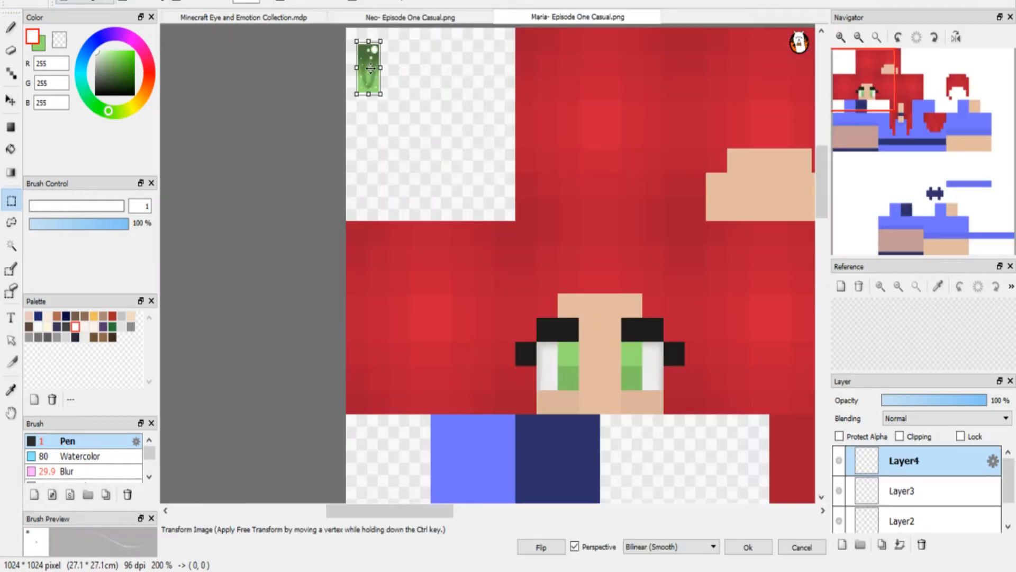
Place the pasted green eye over the face's left iris and its duplicate over the right iris.
drag(370, 68, 570, 365)
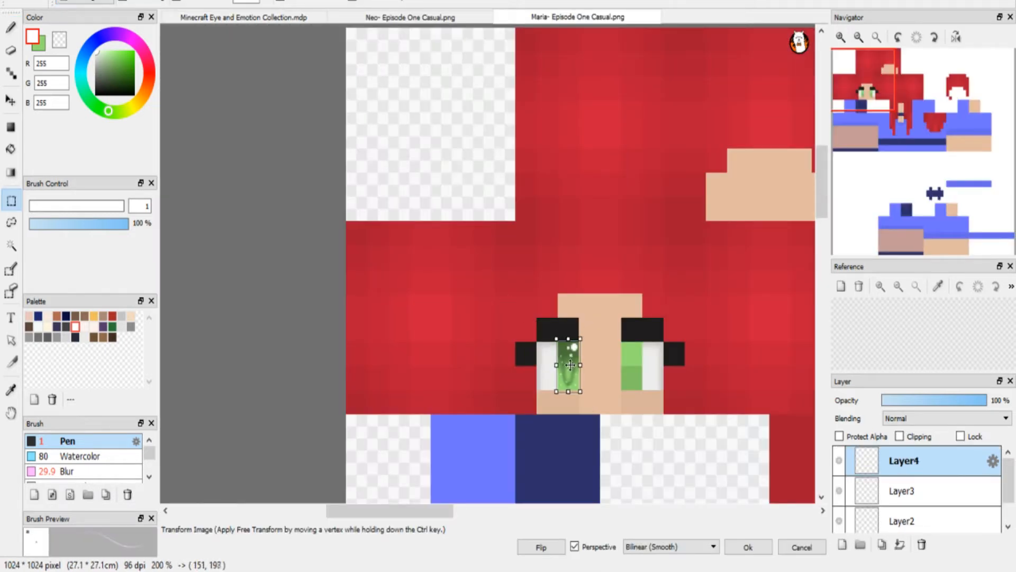
key(Return)
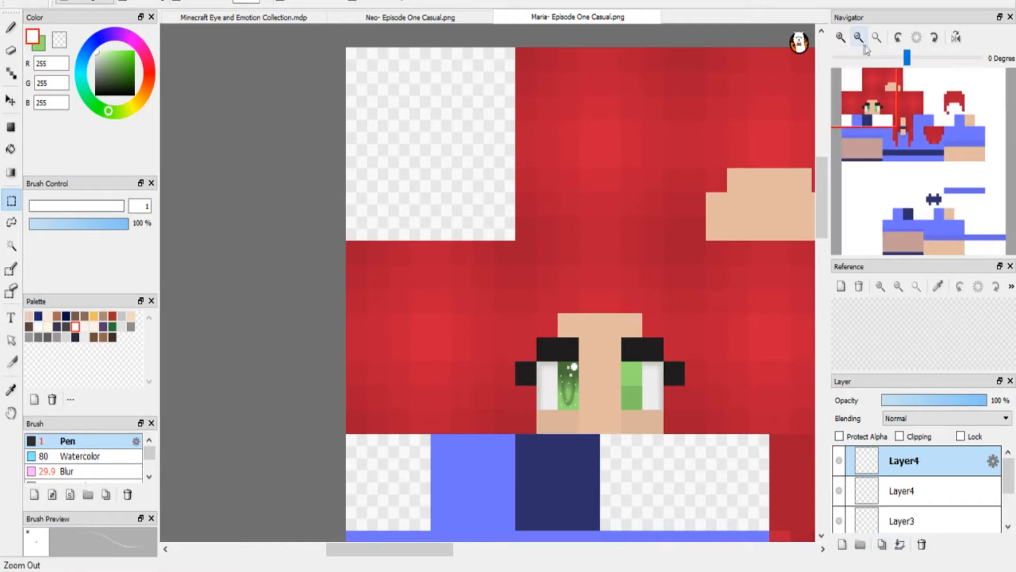
click(841, 38)
click(841, 39)
click(841, 39)
click(841, 38)
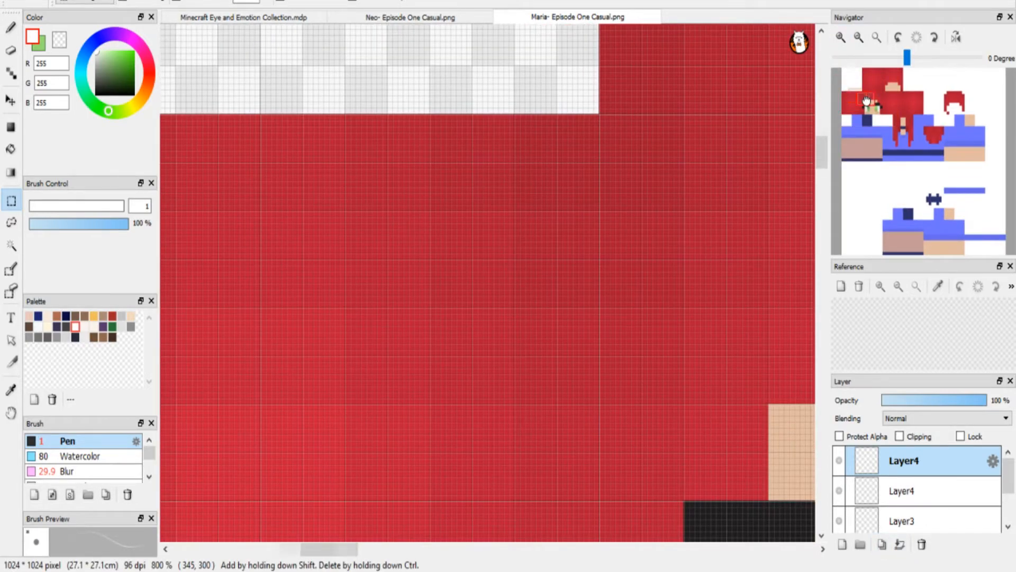
drag(874, 104, 870, 109)
key(ctrl+t)
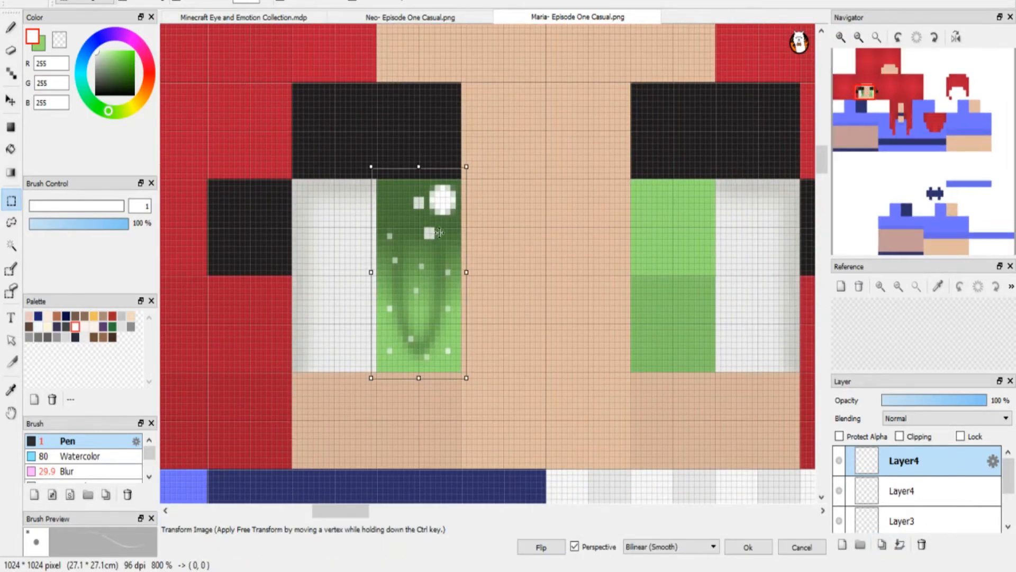
drag(405, 226, 660, 225)
key(Return)
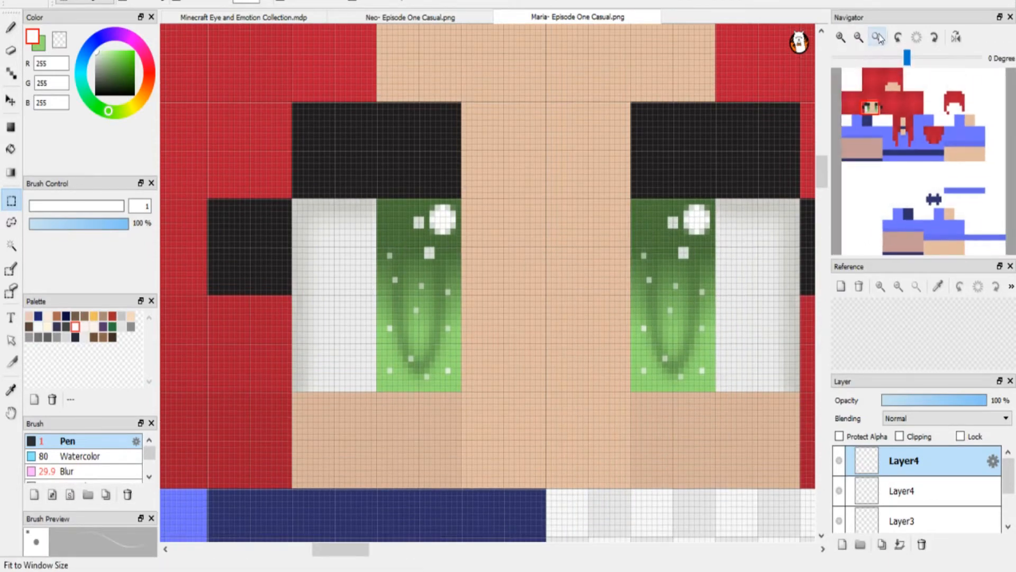
click(876, 37)
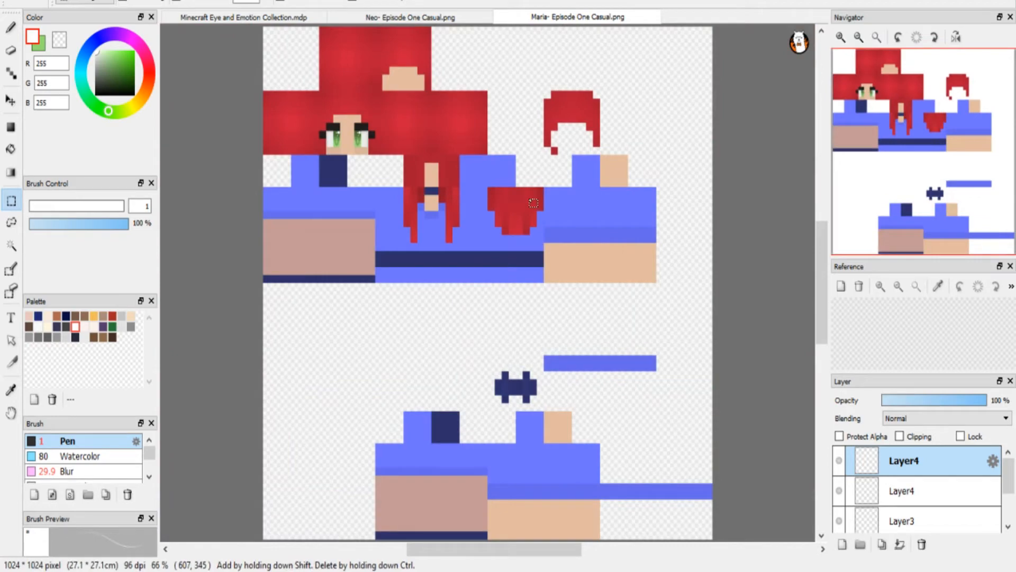
mouse_move(845, 54)
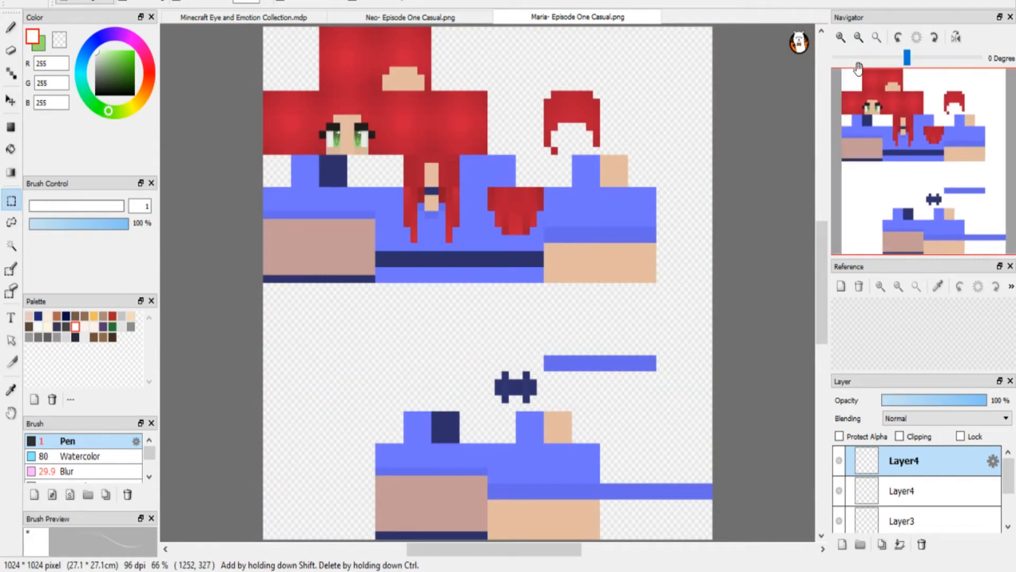
click(840, 38)
click(841, 38)
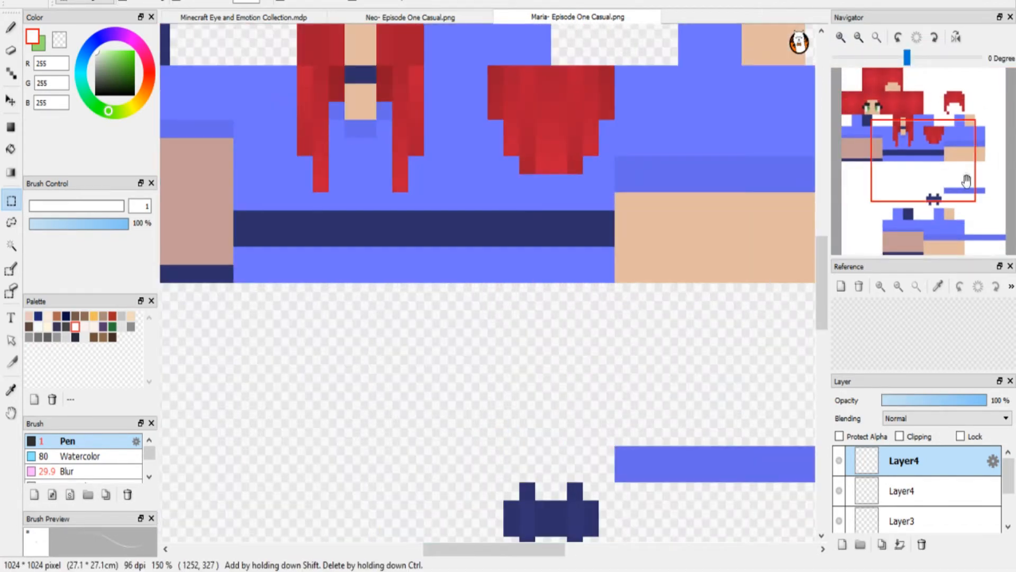
click(876, 102)
click(873, 102)
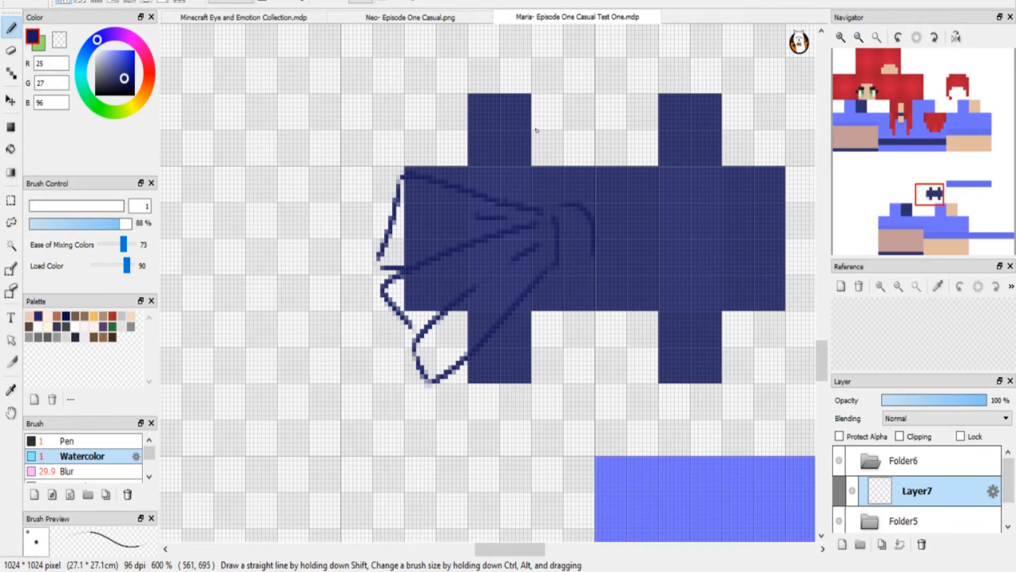
Copy the sketched bow half on Layer7, paste it, and place the horizontally mirrored copy as the bow's right half.
key(ctrl+plus)
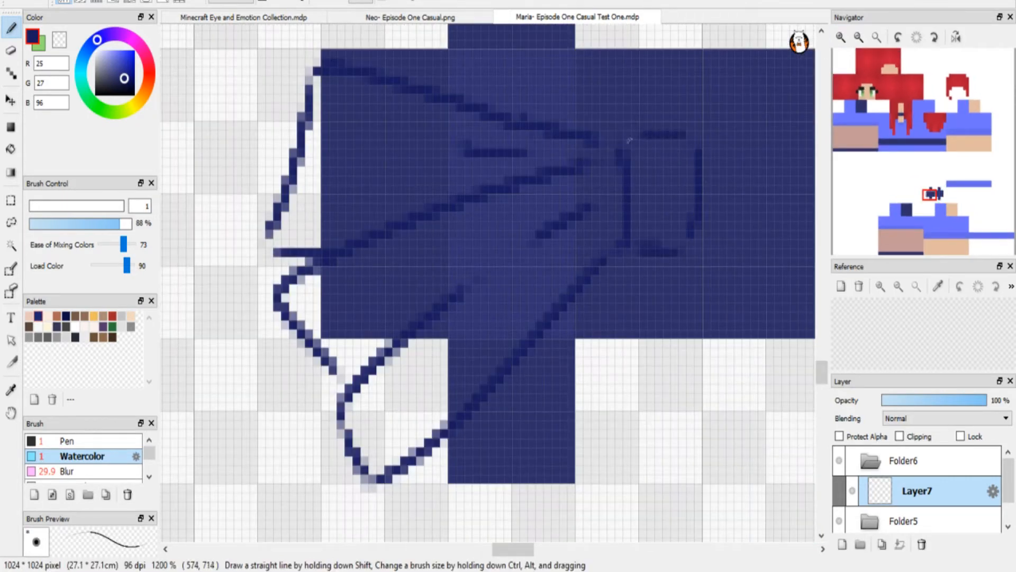
click(11, 200)
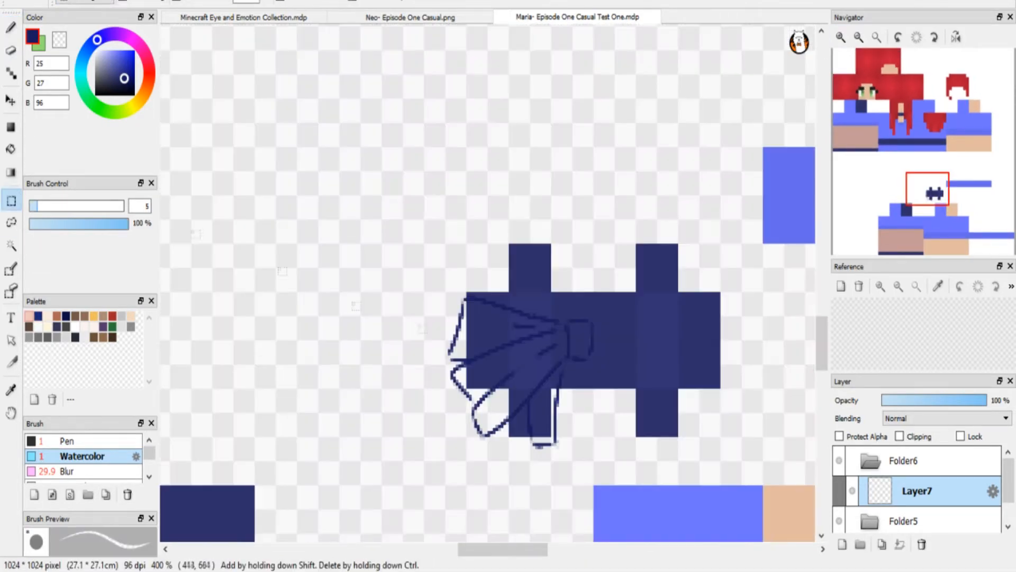
drag(566, 308, 424, 467)
key(ctrl+c)
key(ctrl+v)
click(59, 1)
mouse_move(84, 290)
click(227, 309)
key(ctrl+t)
drag(457, 336, 624, 339)
key(Return)
Merge the mirrored half down into the outline layer and transform the complete bow outline to sit over the blocky bow.
key(ctrl+e)
key(ctrl+t)
key(Return)
key(ctrl+0)
Sample the blocky bow's navy, RGB 49, 51, 115, and delete that bow from Layer1 within a rectangular selection.
click(871, 460)
click(903, 518)
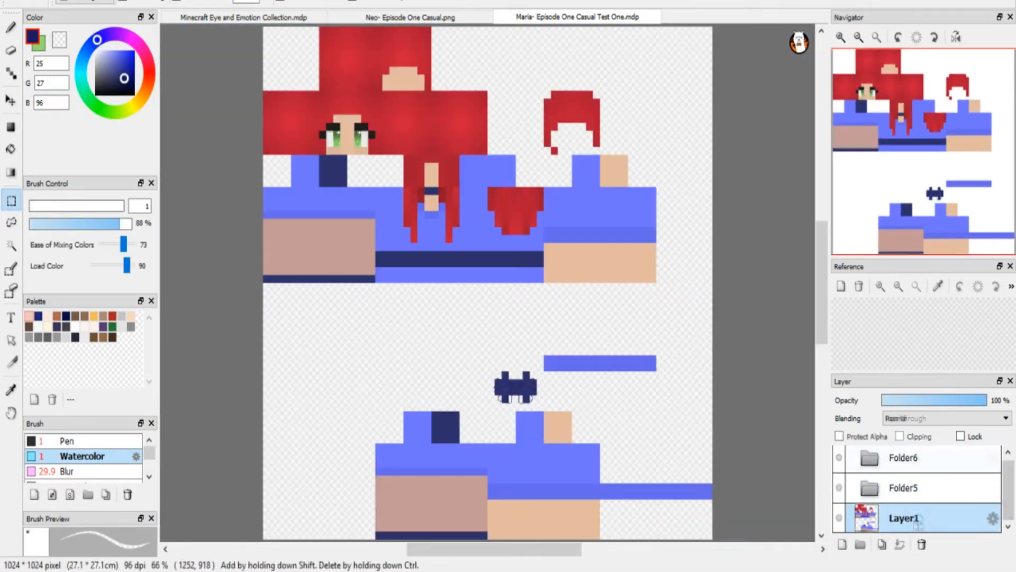
drag(538, 364, 470, 411)
drag(542, 364, 479, 407)
key(Delete)
key(ctrl+d)
key(ctrl+z)
key(ctrl+z)
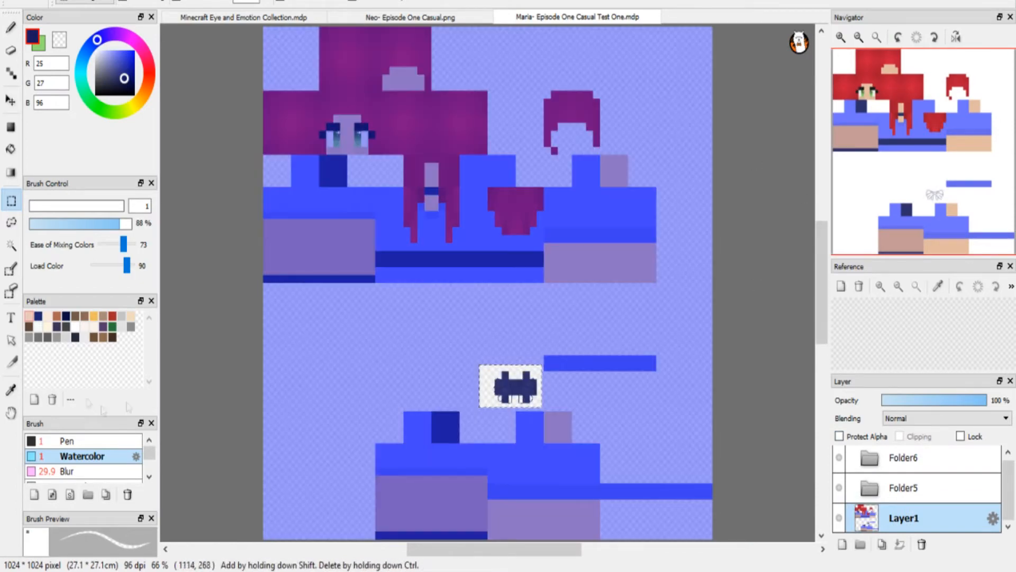
key(i)
click(508, 387)
key(Delete)
Add a new layer in Folder6 for the bow's colour and set the Watercolor brush size to 3.3.
click(870, 458)
click(916, 490)
click(842, 544)
click(11, 29)
click(33, 206)
Start colouring the bow's left loop near the knot with blue, RGB 65, 68, 186.
click(840, 38)
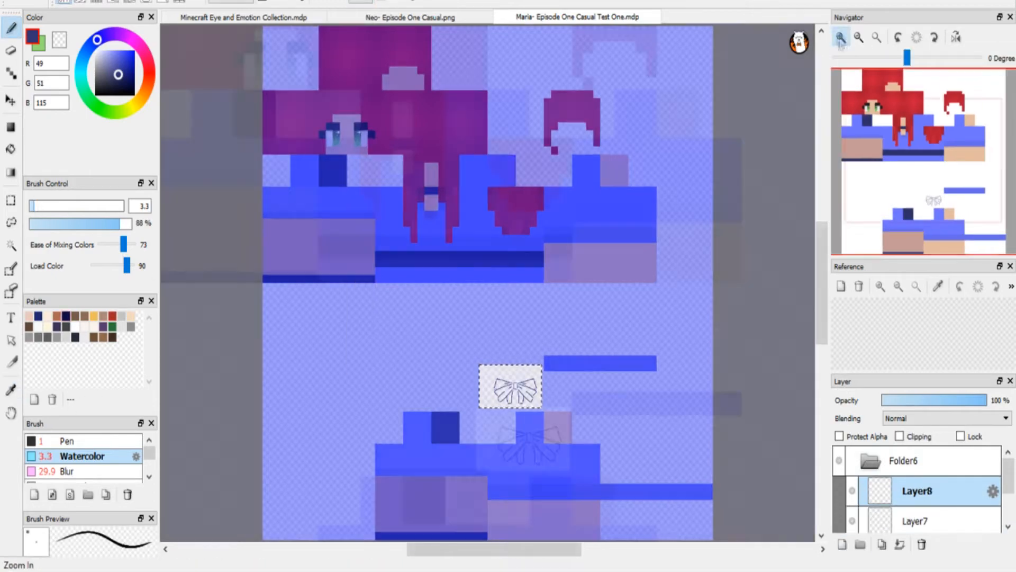
click(841, 38)
click(841, 37)
click(840, 37)
drag(917, 199, 922, 201)
click(841, 37)
drag(785, 247, 662, 308)
key(ctrl+z)
drag(118, 75, 121, 62)
drag(477, 551, 496, 555)
mouse_move(657, 263)
mouse_down()
mouse_move(567, 330)
mouse_move(647, 250)
mouse_move(656, 222)
mouse_up()
drag(657, 225, 593, 230)
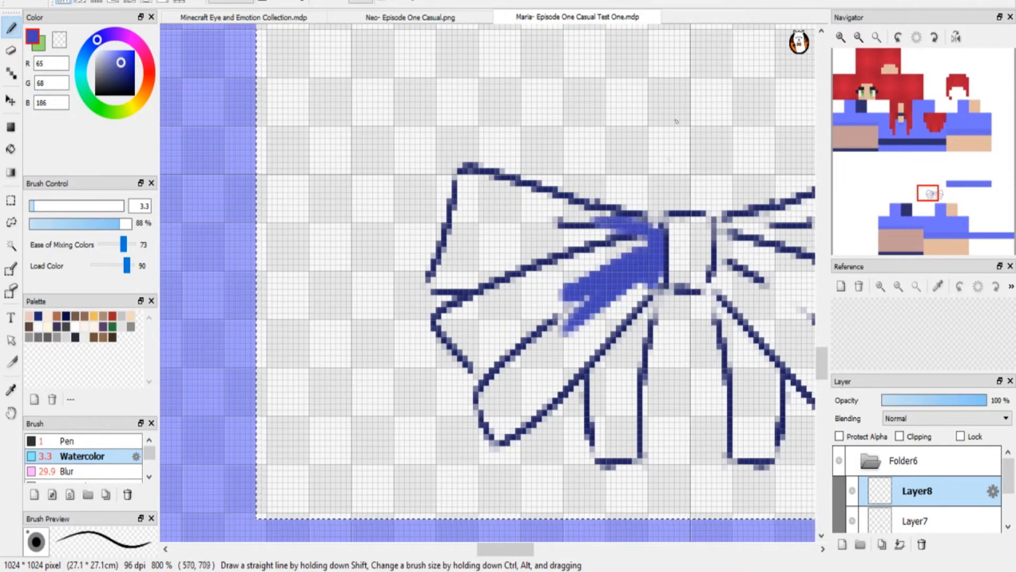
Continue filling the bow inside its outline with the same blue, working in a rotated view.
key(Left)
key(Left)
key(Left)
key(Left)
key(Left)
key(Left)
mouse_move(446, 102)
mouse_down()
mouse_move(423, 233)
mouse_move(458, 180)
mouse_up()
mouse_move(494, 130)
mouse_down()
mouse_move(593, 249)
mouse_move(483, 102)
mouse_up()
mouse_move(529, 222)
mouse_down()
mouse_move(508, 106)
mouse_move(551, 248)
mouse_move(598, 275)
mouse_up()
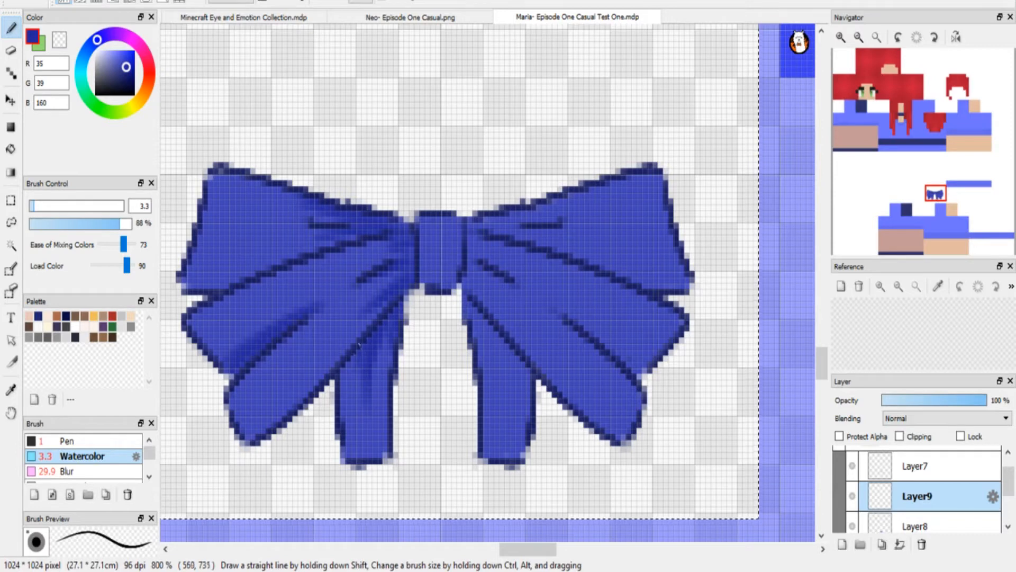
Shade the bow's right tail, right loop folds and knot on Layer9 with darker blue, RGB 35, 39, 160.
drag(495, 330, 523, 403)
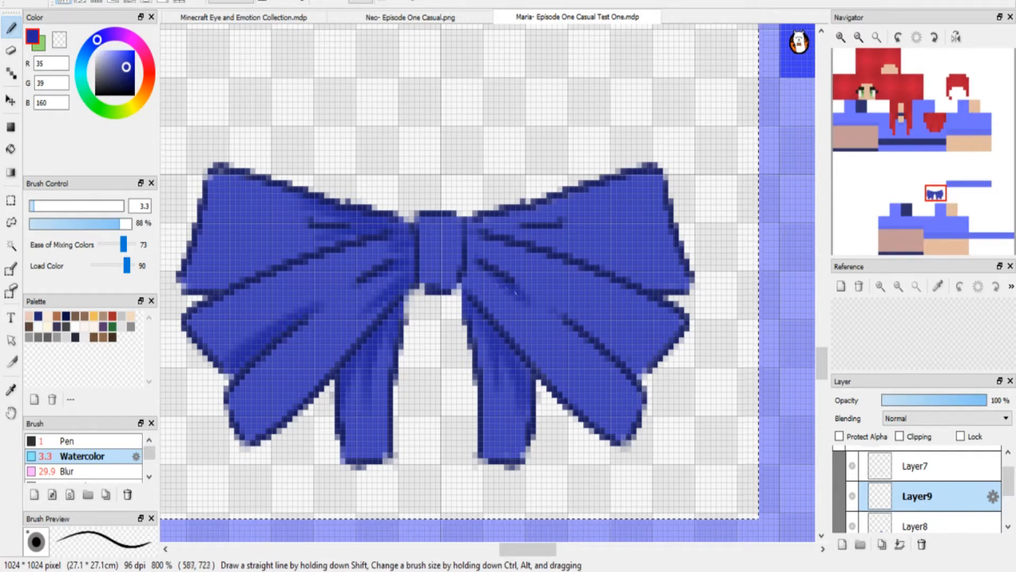
drag(507, 291, 469, 291)
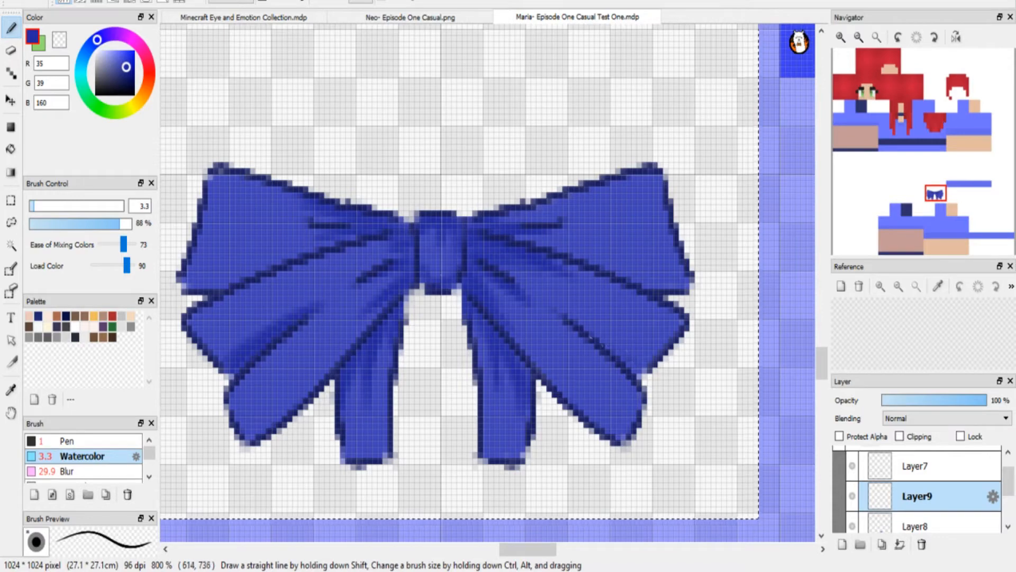
drag(643, 361, 563, 318)
key(Right)
key(Right)
drag(535, 288, 560, 395)
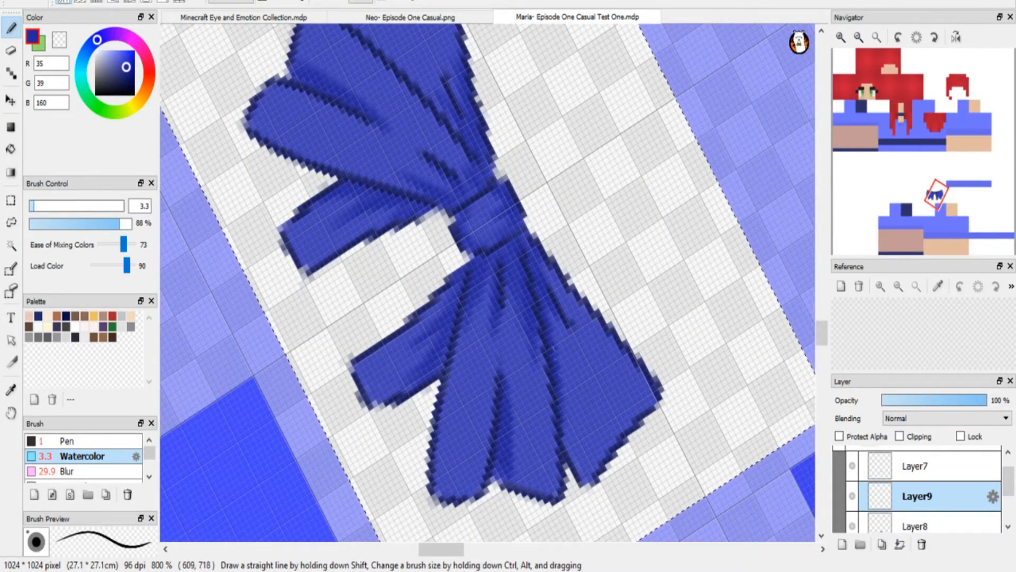
click(916, 37)
Add a highlight layer, move it above the outline on Layer7, and choose light blue, RGB 127, 130, 225.
click(841, 544)
click(107, 52)
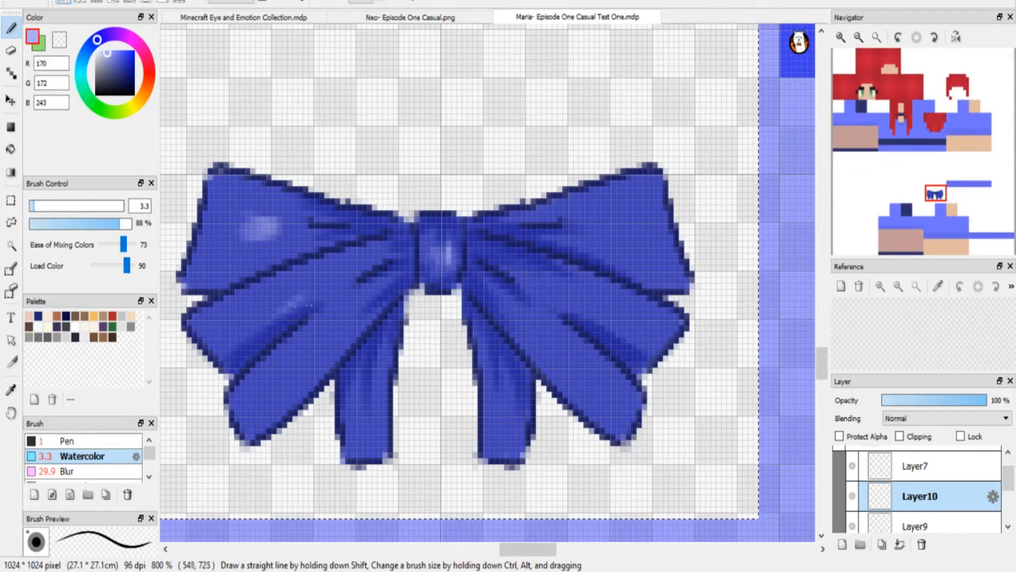
drag(921, 496, 920, 465)
click(112, 56)
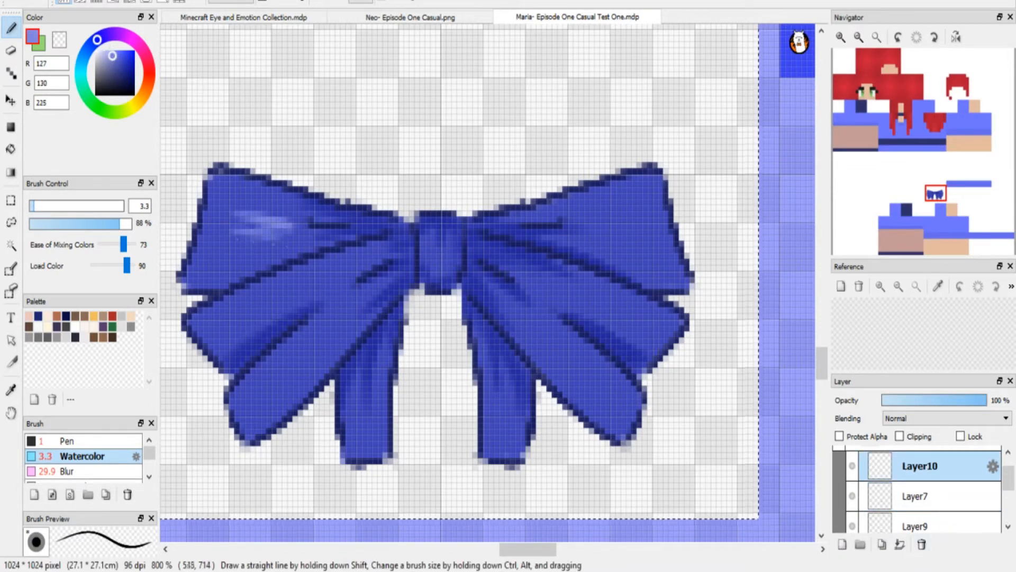
Paint soft light blue highlights across the folds of the bow's right and left loops on Layer10.
drag(595, 215, 654, 214)
drag(606, 238, 656, 239)
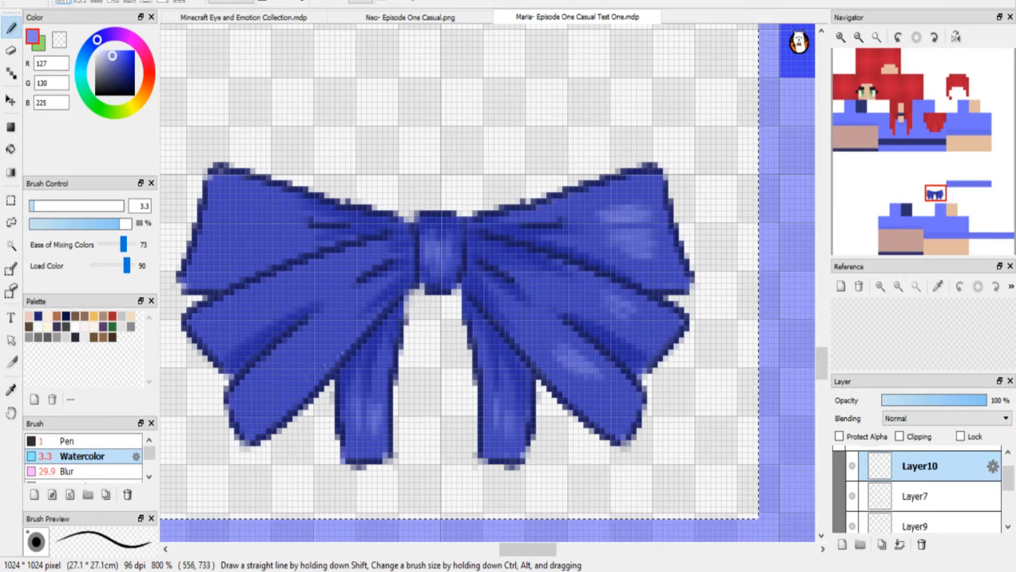
drag(325, 378, 283, 330)
drag(293, 249, 227, 204)
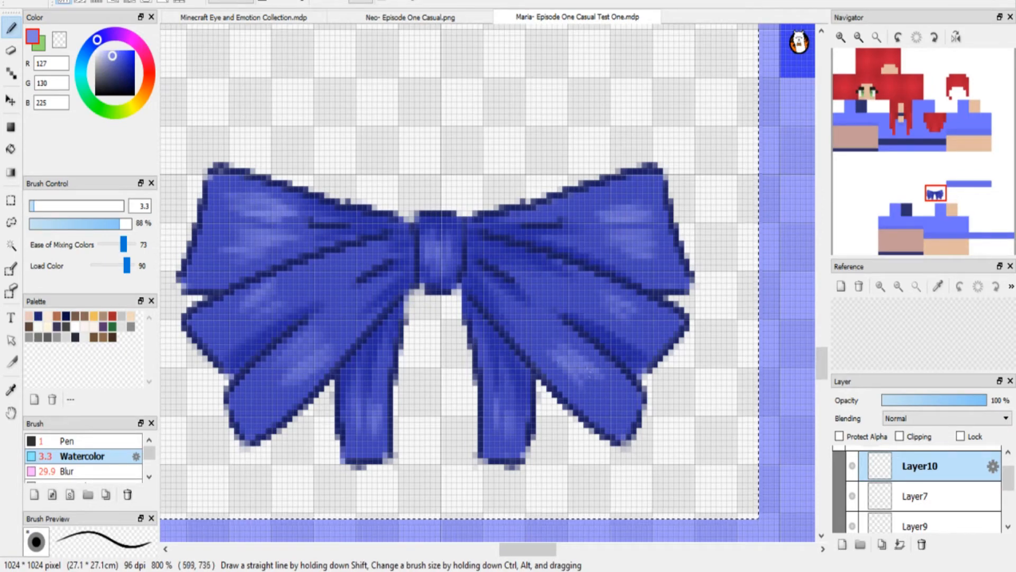
Line both long edges of the navy neck band with very dark blue, RGB 3, 5, 65, on Layer12.
key(ctrl+minus)
key(ctrl+minus)
key(ctrl+minus)
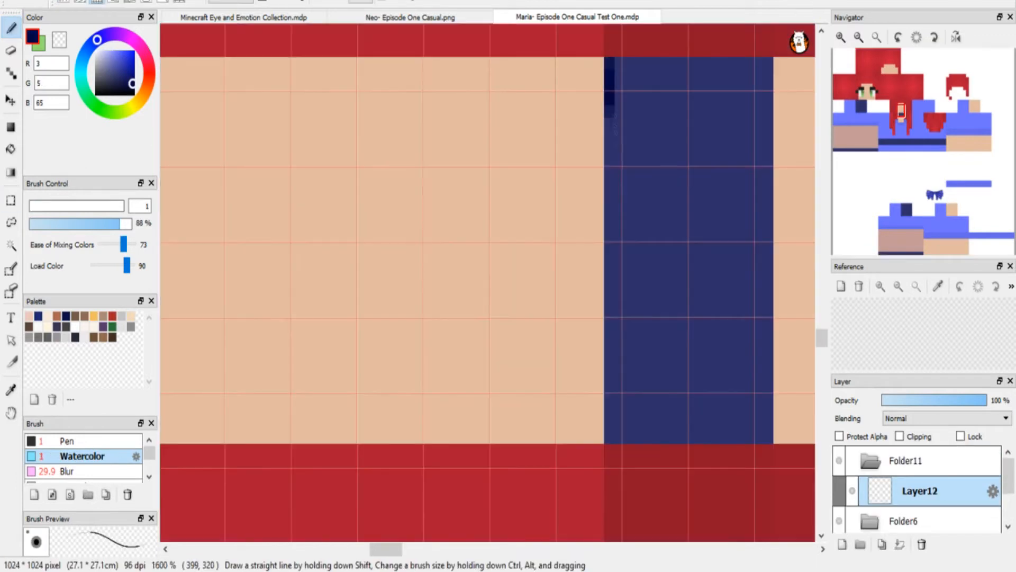
drag(614, 127, 615, 435)
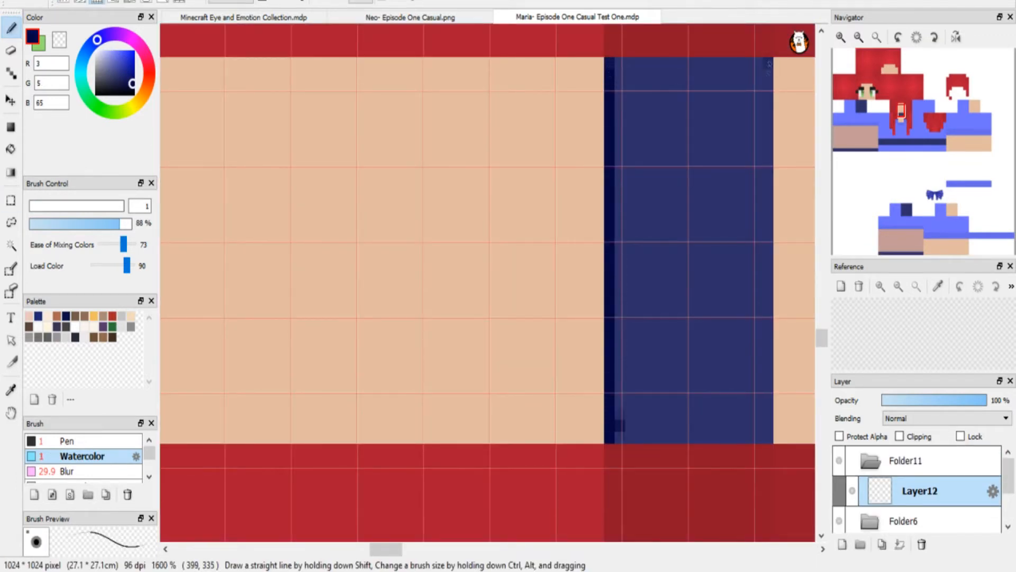
drag(769, 64, 767, 454)
Trim the overshooting line on Layer12 and finish the dark edge lines of the neck band.
key(e)
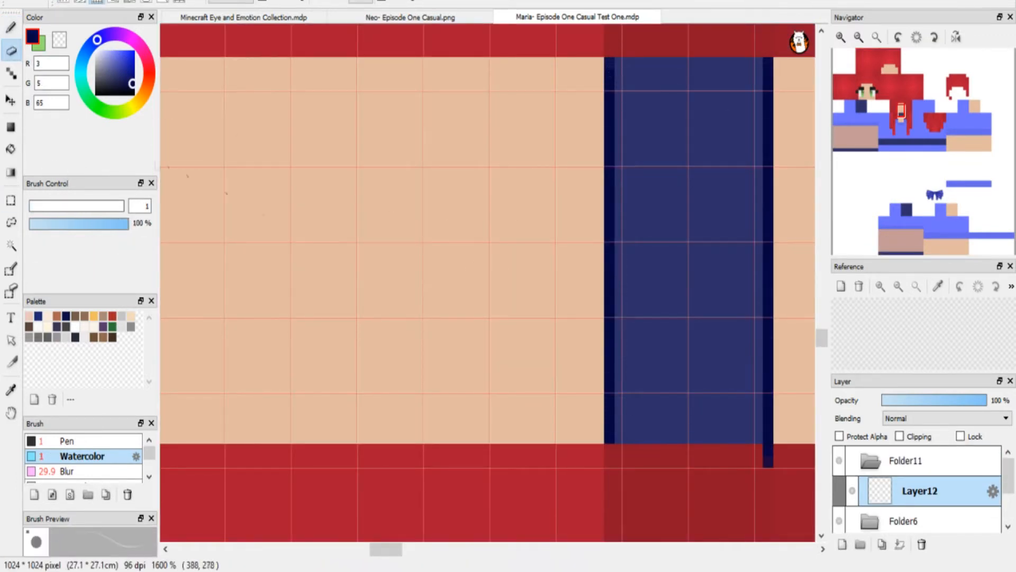
click(916, 37)
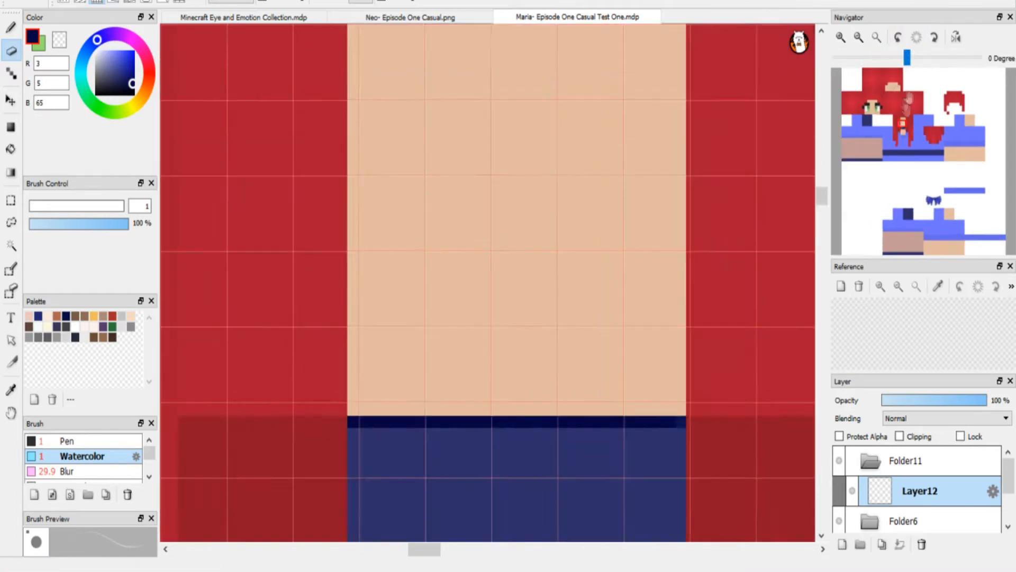
mouse_move(903, 129)
mouse_down()
mouse_move(898, 152)
mouse_move(929, 202)
mouse_move(883, 146)
mouse_move(898, 150)
mouse_move(883, 150)
mouse_up()
scroll(898, 151, down, 3)
scroll(898, 150, up, 2)
key(b)
drag(307, 123, 815, 124)
drag(300, 400, 623, 401)
key(ctrl+z)
key(Left)
drag(594, 135, 595, 499)
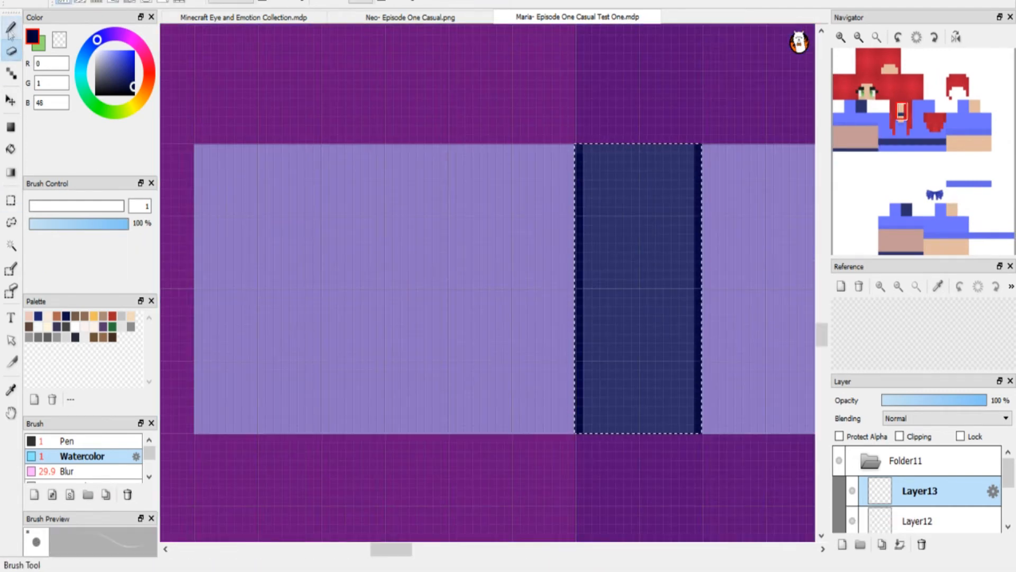
Shade both short ends of the selected neck band on Layer13 with near-black blue, RGB 0, 1, 48.
drag(579, 143, 616, 217)
mouse_move(624, 150)
mouse_down()
mouse_move(643, 235)
mouse_move(654, 196)
mouse_up()
mouse_move(658, 154)
mouse_down()
mouse_move(655, 198)
mouse_move(685, 201)
mouse_up()
mouse_move(688, 165)
mouse_down()
mouse_move(694, 262)
mouse_move(666, 148)
mouse_move(688, 153)
mouse_move(580, 150)
mouse_up()
drag(644, 161, 647, 217)
mouse_move(668, 162)
mouse_down()
mouse_move(674, 230)
mouse_move(675, 175)
mouse_up()
drag(690, 432, 689, 392)
drag(660, 426, 662, 373)
mouse_move(650, 431)
mouse_down()
mouse_move(649, 365)
mouse_move(634, 392)
mouse_up()
drag(611, 415, 611, 399)
mouse_move(591, 421)
mouse_down()
mouse_move(590, 365)
mouse_move(696, 425)
mouse_up()
Extend the dark shading inward from the neck band's ends with short size 2 Watercolor strokes.
key(Up)
drag(546, 179, 545, 249)
mouse_move(609, 127)
mouse_down()
mouse_move(613, 233)
mouse_move(572, 209)
mouse_up()
scroll(139, 205, up, 1)
drag(606, 182, 562, 181)
drag(606, 132, 561, 132)
drag(603, 123, 550, 123)
drag(605, 146, 578, 142)
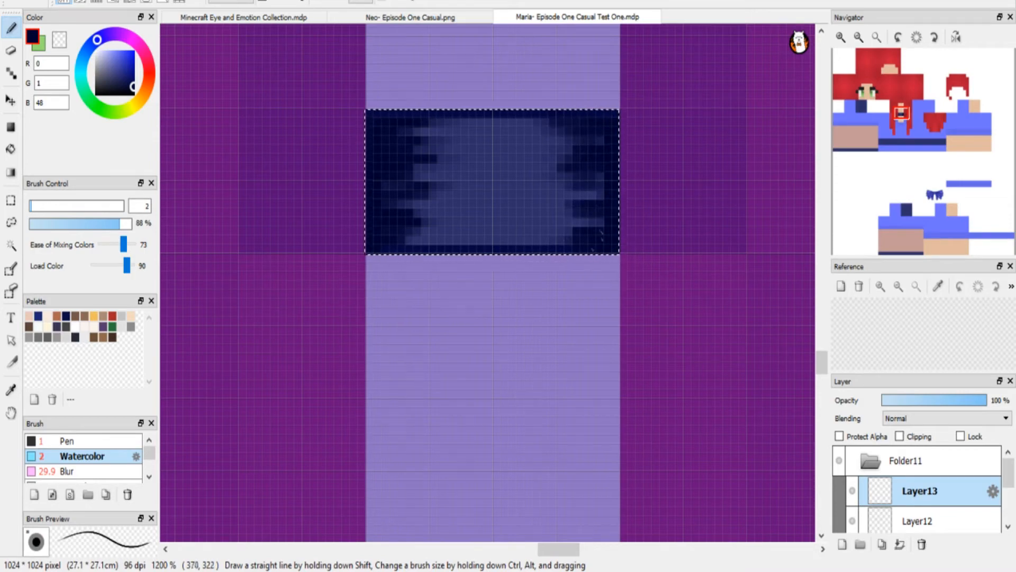
Add more dark strokes along the neck band's side and upper edge on Layer13.
click(876, 37)
click(840, 37)
click(840, 38)
click(840, 37)
click(841, 37)
click(901, 128)
scroll(487, 283, up, 4)
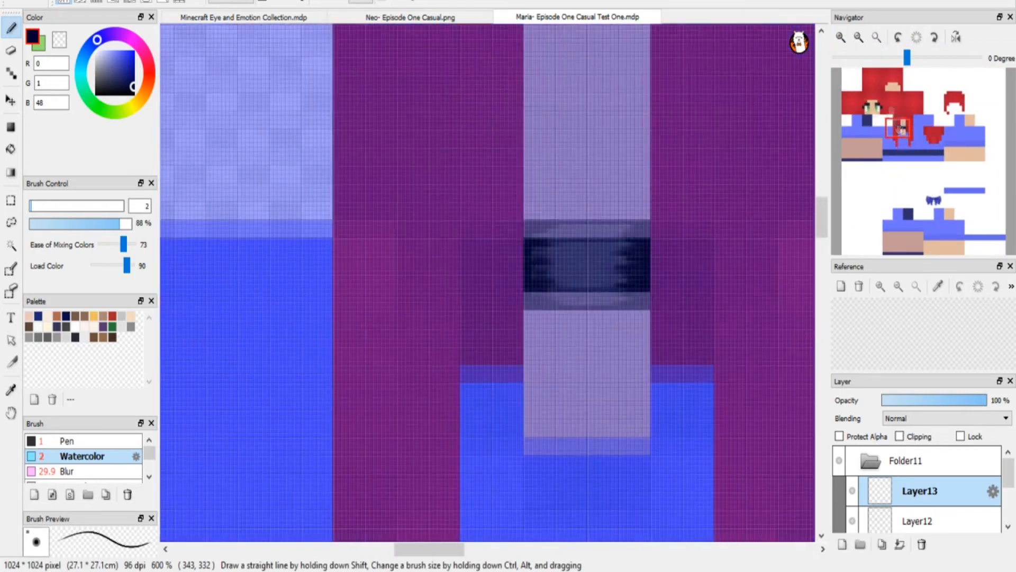
drag(490, 291, 304, 291)
drag(684, 180, 543, 183)
Move the outline on Layer12 above Layer13 and add a new layer between them.
drag(860, 520, 858, 499)
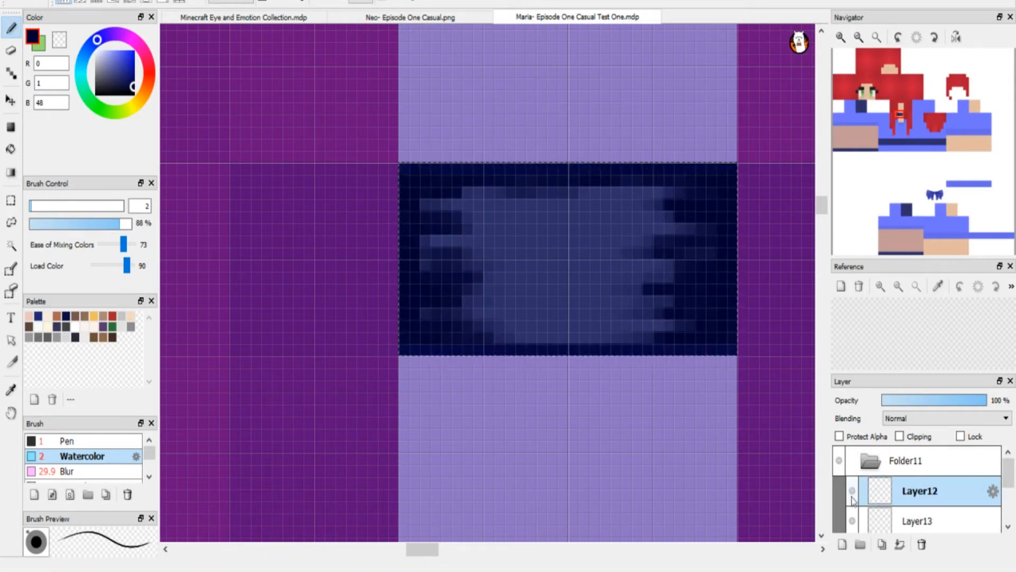
click(900, 521)
click(841, 543)
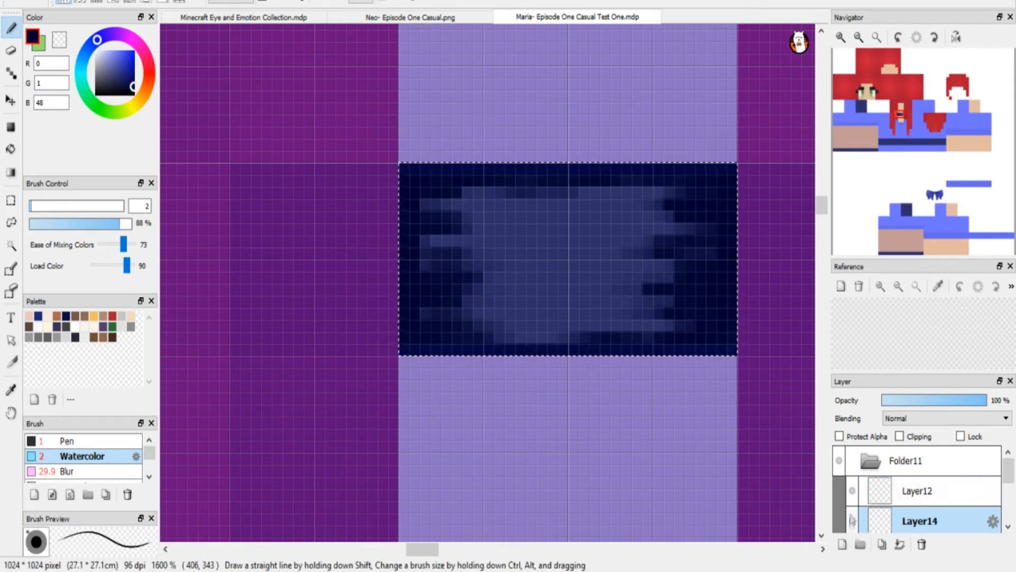
Paint greyish-blue highlights, RGB 101, 103, 160, across the middle of the neck band on Layer14.
click(11, 389)
click(530, 238)
click(11, 28)
click(109, 67)
mouse_move(536, 229)
mouse_down()
mouse_move(562, 229)
mouse_move(511, 249)
mouse_up()
drag(502, 291, 624, 296)
drag(609, 241, 545, 276)
Soften the neck band's dark shading on Layer13 using the Blur brush at size 29.
click(876, 37)
click(842, 38)
click(842, 37)
click(842, 37)
click(842, 37)
drag(924, 160, 900, 125)
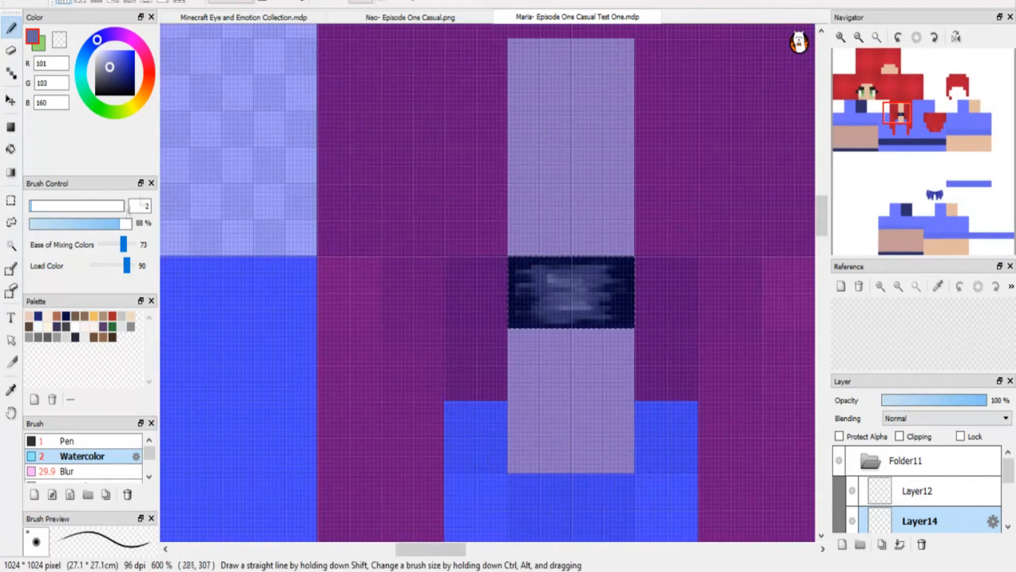
click(87, 471)
scroll(894, 486, down, 2)
click(937, 490)
drag(575, 290, 627, 289)
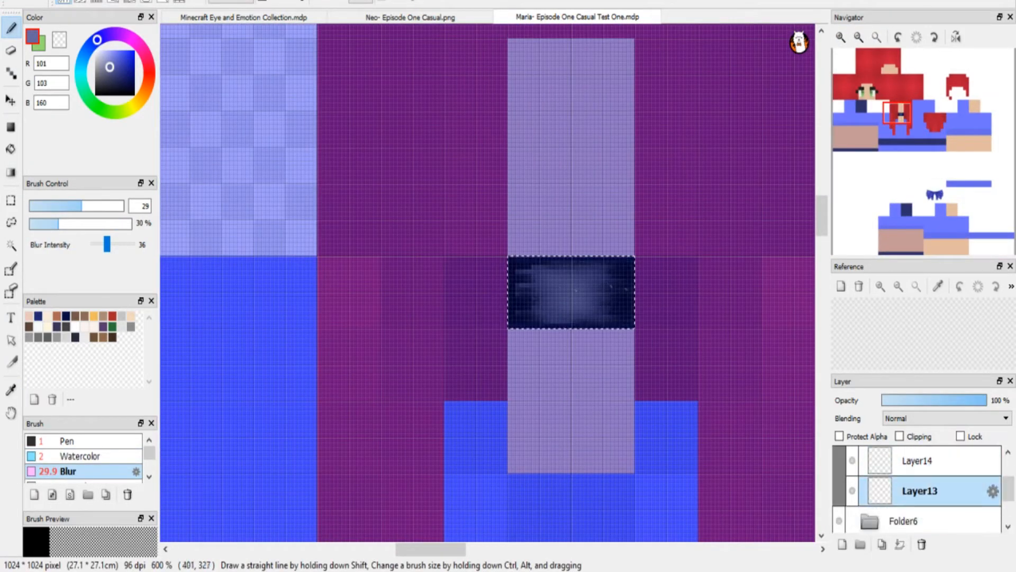
Set the opacity of the highlights on Layer14 to 47% and of the shading on Layer13 to 100%.
click(929, 461)
click(876, 37)
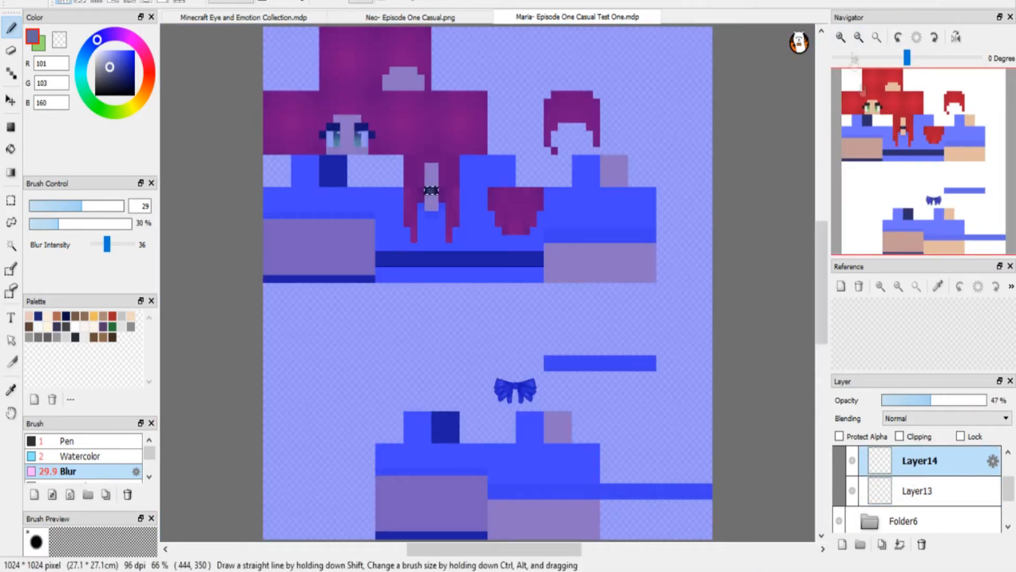
click(841, 37)
click(841, 37)
click(842, 37)
click(841, 37)
drag(924, 161, 898, 127)
click(899, 491)
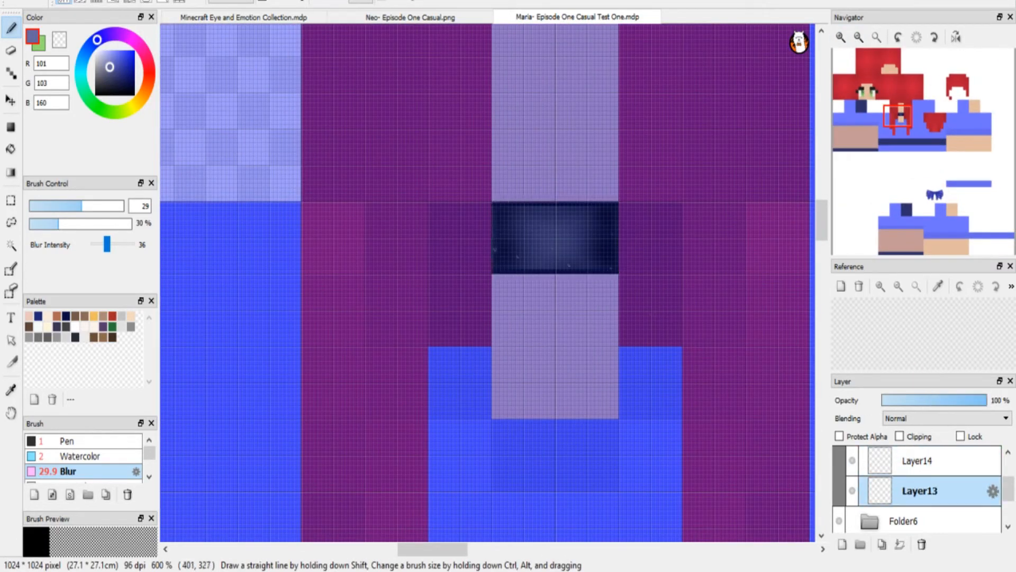
drag(948, 399, 993, 399)
Clear the selections around the neck band and the belt.
click(876, 37)
click(10, 201)
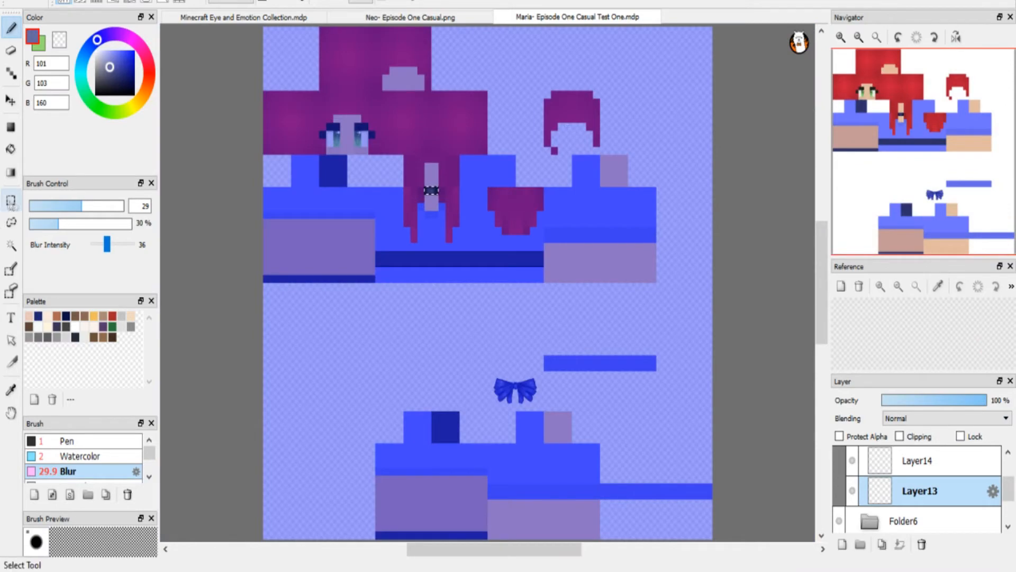
key(ctrl+d)
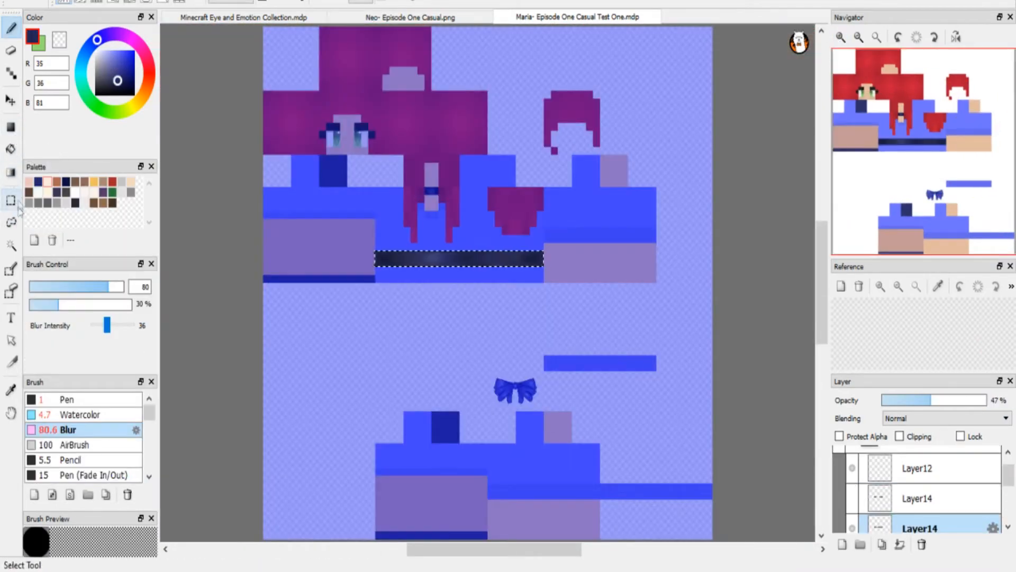
click(193, 240)
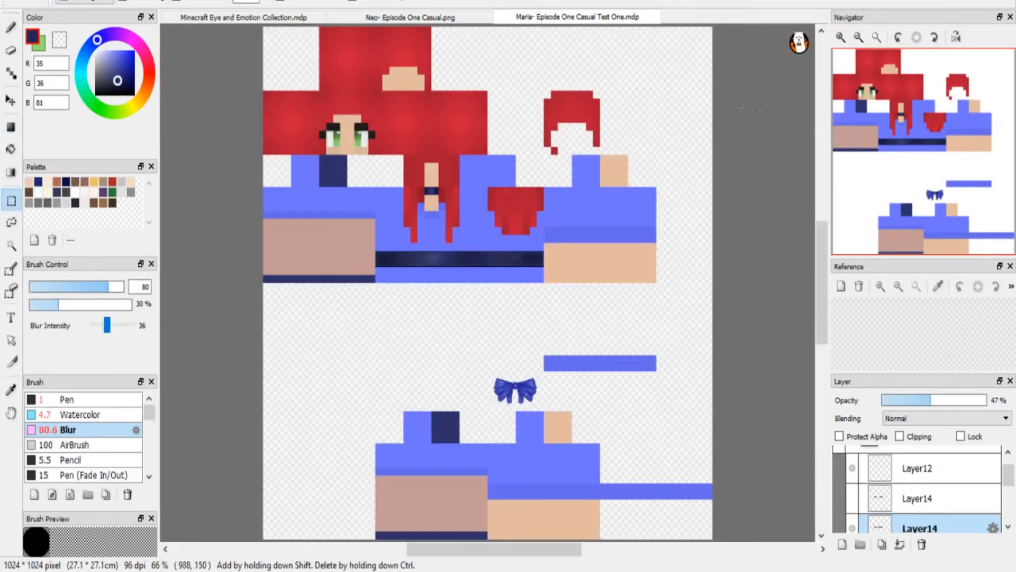
click(841, 37)
click(840, 37)
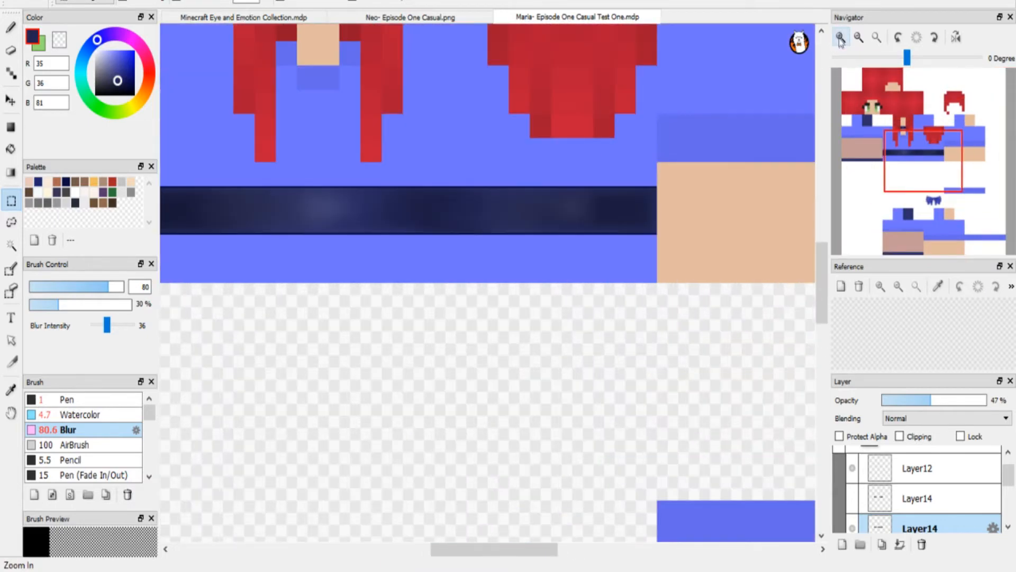
drag(899, 153, 886, 134)
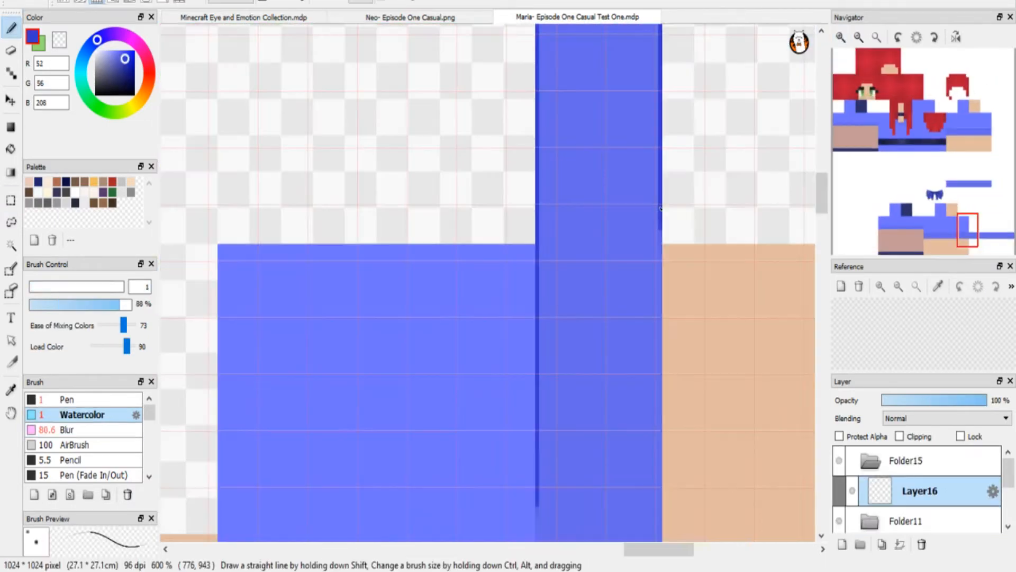
Line both edges of the lower sleeve's darker hem band with blue, RGB 52, 56, 208, on Layer16 in a rotated view.
drag(659, 208, 661, 540)
scroll(548, 266, down, 5)
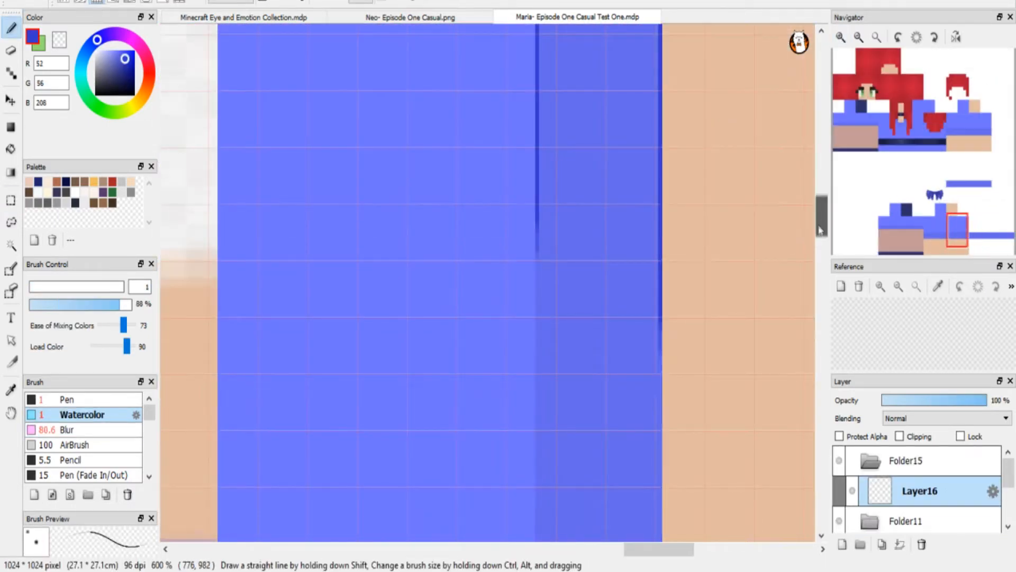
drag(537, 107, 537, 540)
drag(660, 195, 659, 540)
key(ctrl+z)
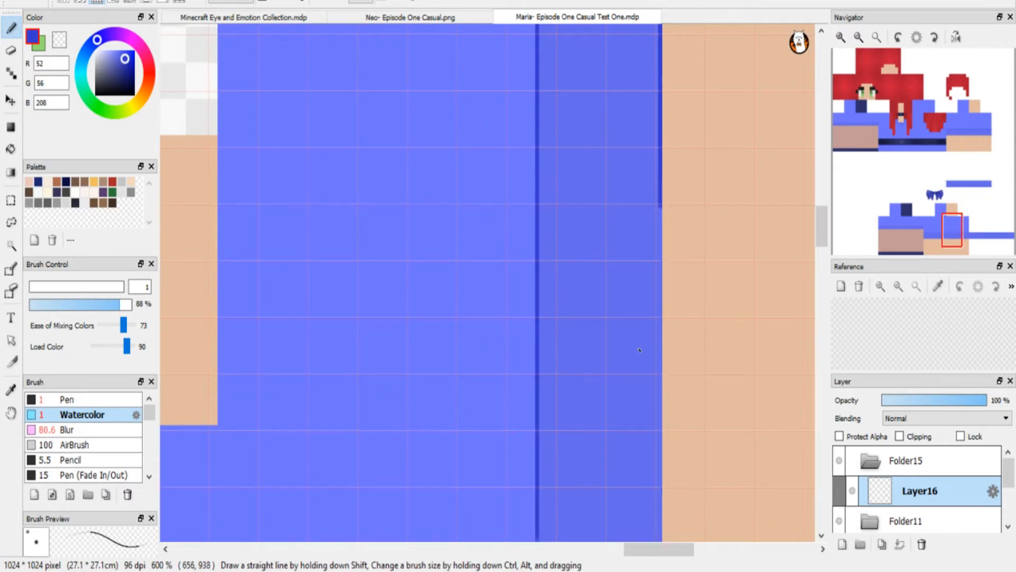
drag(660, 195, 660, 536)
drag(821, 226, 822, 257)
drag(660, 133, 660, 540)
drag(537, 137, 537, 540)
key(ctrl+z)
drag(539, 121, 538, 465)
scroll(538, 239, down, 3)
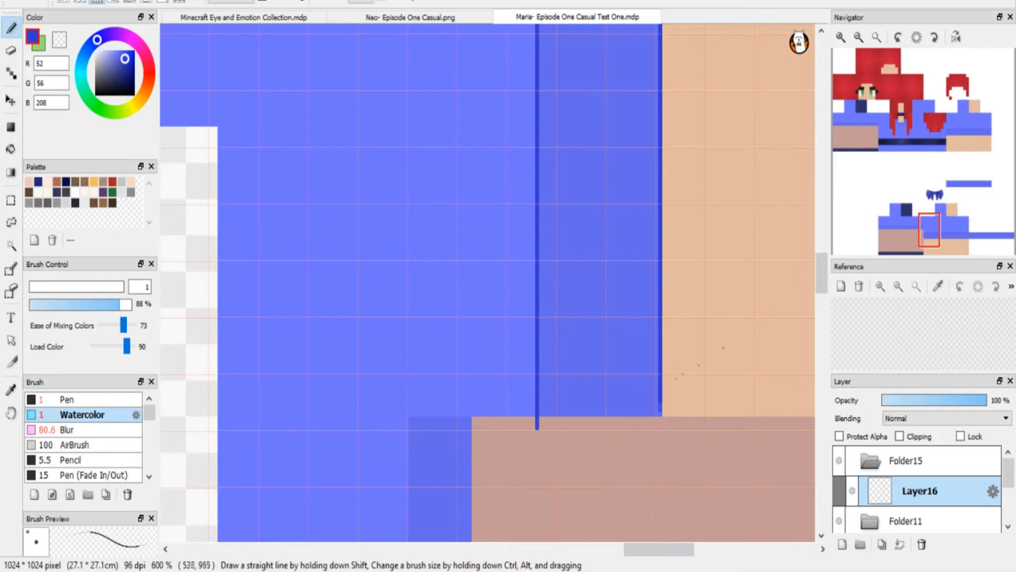
click(916, 37)
mouse_move(929, 231)
mouse_down()
mouse_move(943, 169)
mouse_move(976, 151)
mouse_move(863, 218)
mouse_move(919, 229)
mouse_up()
key(Left)
drag(464, 172, 466, 528)
key(ctrl+z)
key(ctrl+z)
drag(459, 182, 459, 540)
key(ctrl+z)
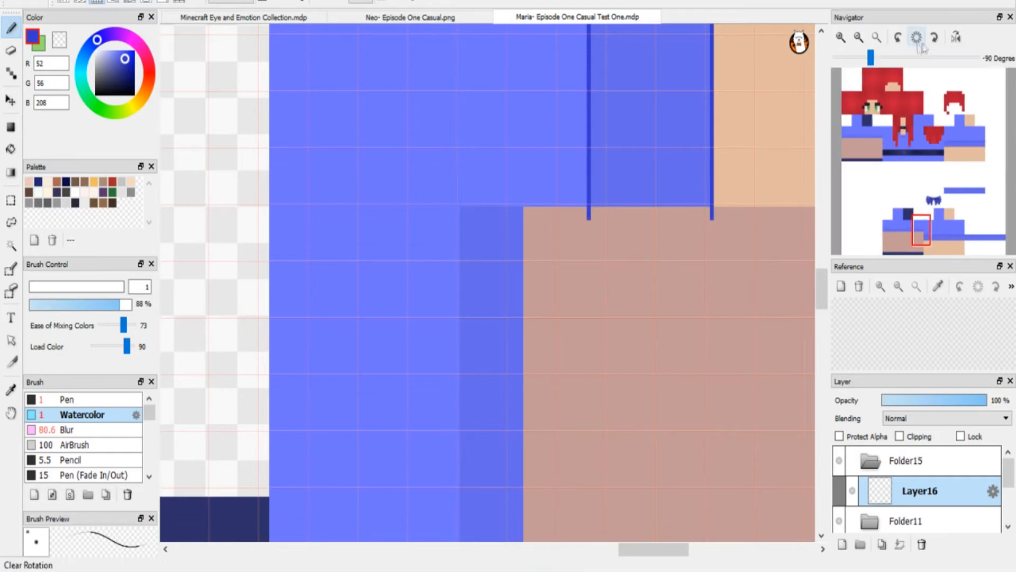
Erase the ends of the upper sleeve's hem lines where they run onto the torso.
click(916, 37)
drag(956, 140, 941, 134)
click(11, 50)
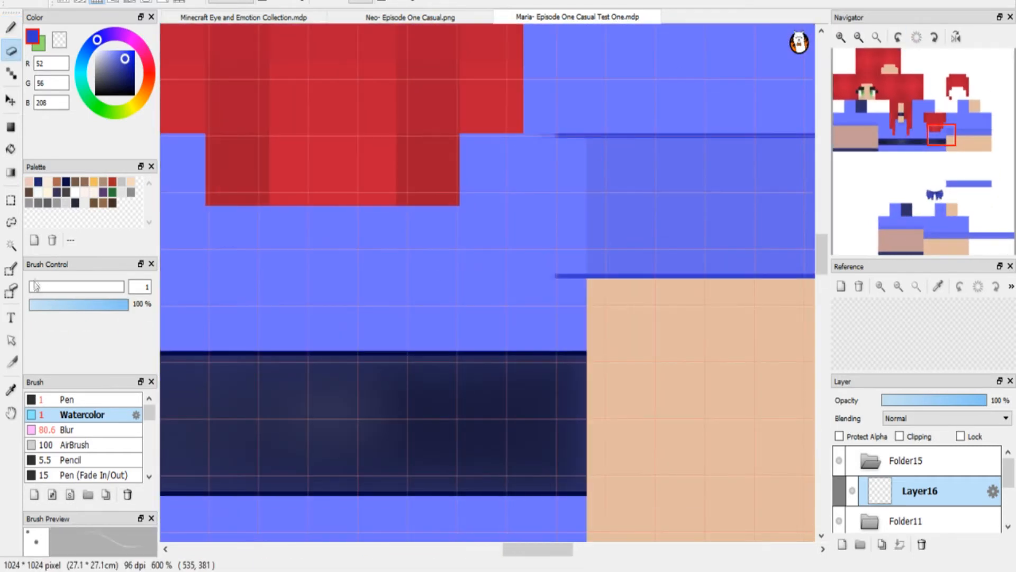
key(b)
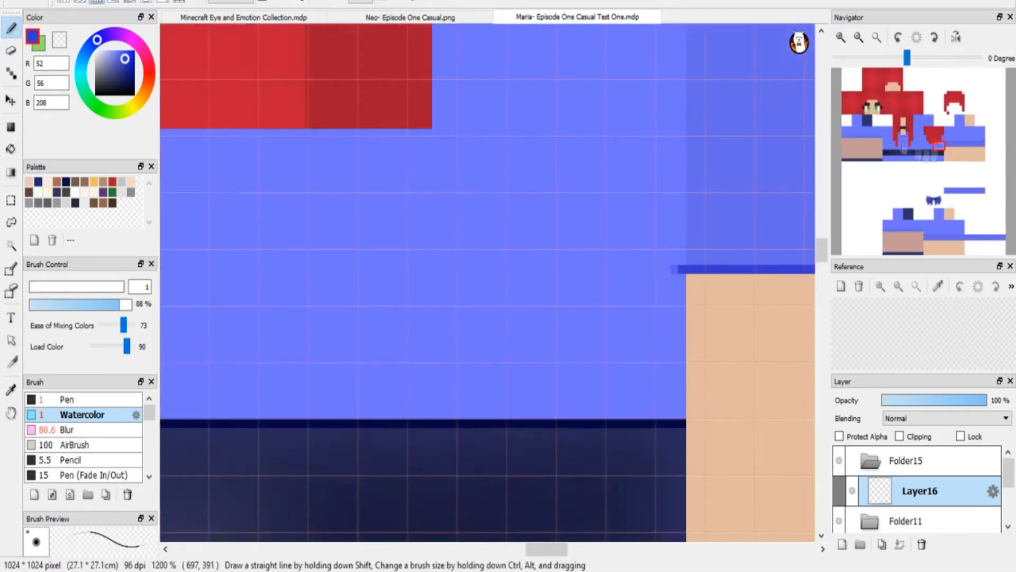
drag(590, 182, 556, 260)
key(ctrl+z)
key(ctrl+g)
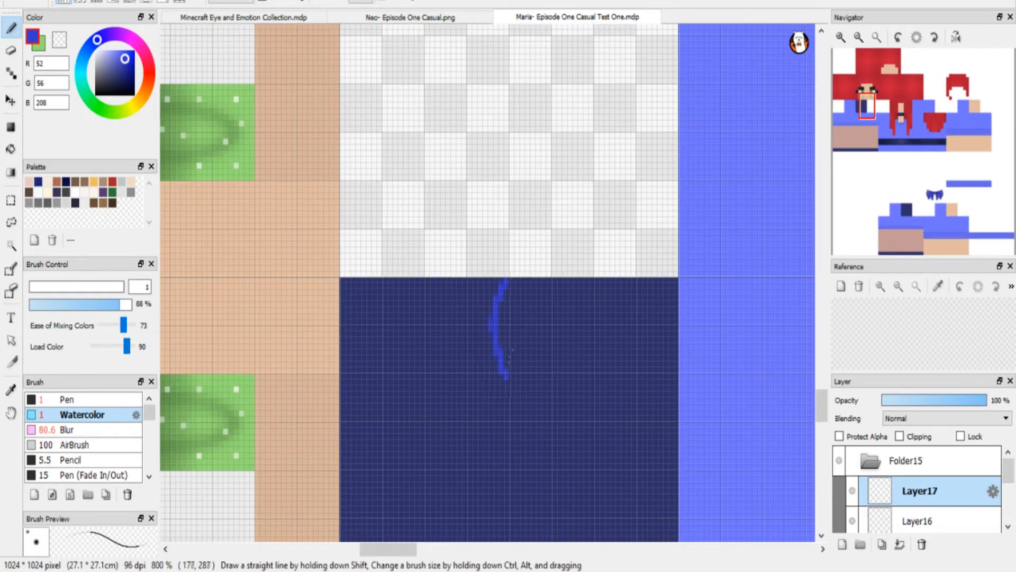
scroll(510, 350, down, 2)
mouse_move(508, 282)
mouse_down()
mouse_move(496, 348)
mouse_move(504, 375)
mouse_up()
key(ctrl+z)
key(ctrl+z)
drag(507, 186, 497, 280)
key(ctrl+z)
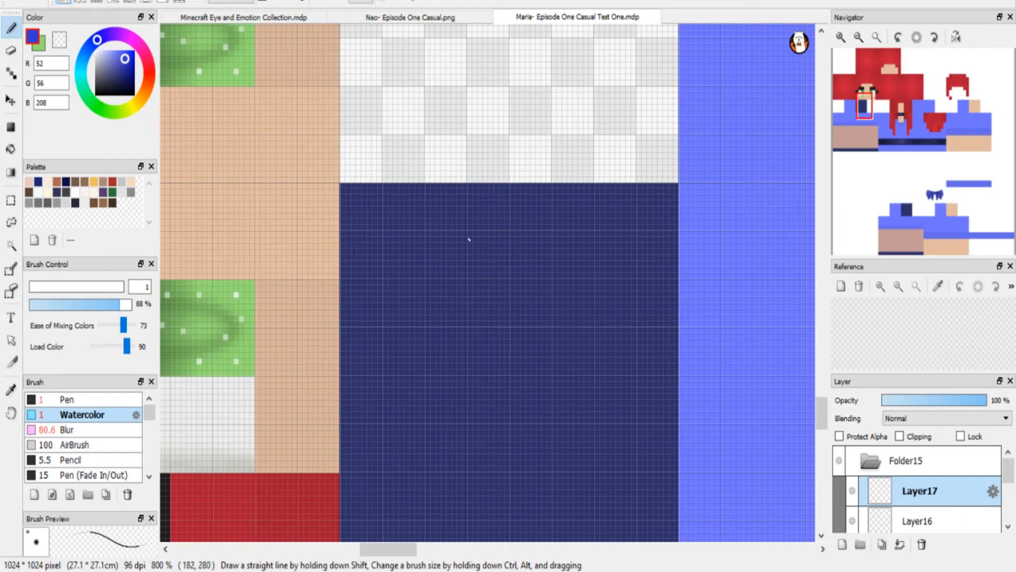
drag(508, 187, 497, 279)
key(ctrl+z)
drag(507, 185, 495, 340)
key(ctrl+z)
drag(427, 212, 526, 300)
key(ctrl+z)
Try to draw a two-humped curved line across the navy square below the face on Layer17.
scroll(543, 117, down, 2)
mouse_move(499, 132)
mouse_down()
mouse_move(484, 212)
mouse_move(501, 279)
mouse_up()
key(ctrl+z)
drag(505, 117, 508, 312)
key(ctrl+z)
mouse_move(506, 113)
mouse_down()
mouse_move(481, 194)
mouse_move(508, 316)
mouse_up()
key(ctrl+z)
mouse_move(503, 121)
mouse_down()
mouse_move(493, 265)
mouse_move(502, 304)
mouse_move(509, 298)
mouse_move(485, 356)
mouse_move(507, 491)
mouse_up()
click(917, 37)
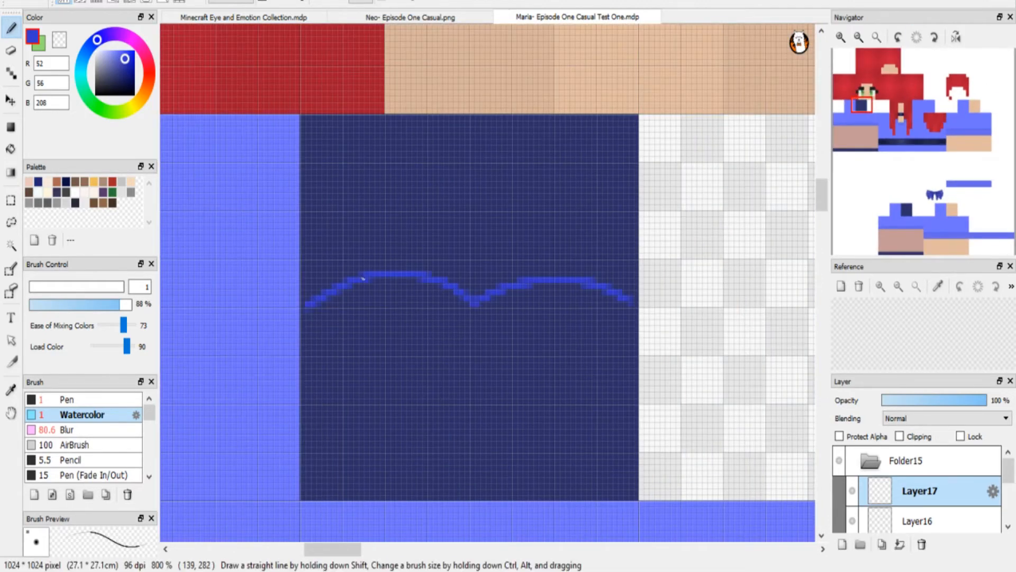
key(ctrl+z)
mouse_move(566, 286)
mouse_down()
mouse_move(466, 286)
mouse_move(342, 259)
mouse_up()
drag(342, 259, 334, 261)
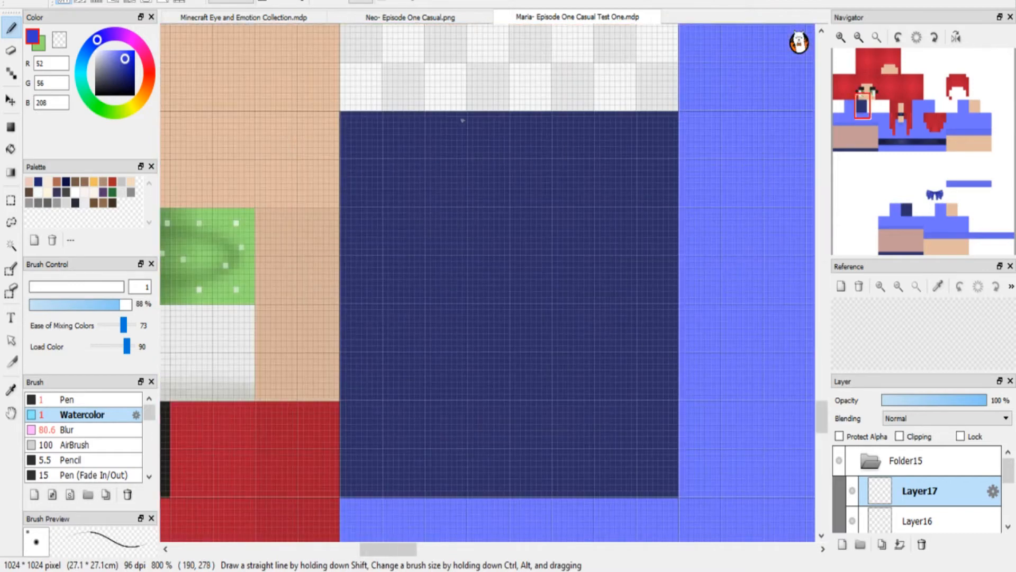
Draw a shallow blue arc across one half of the navy square on Layer17 and select it with a rectangle.
mouse_move(462, 121)
mouse_down()
mouse_move(444, 185)
mouse_move(464, 304)
mouse_move(439, 427)
mouse_move(457, 487)
mouse_up()
click(918, 38)
key(ctrl+z)
key(ctrl+t)
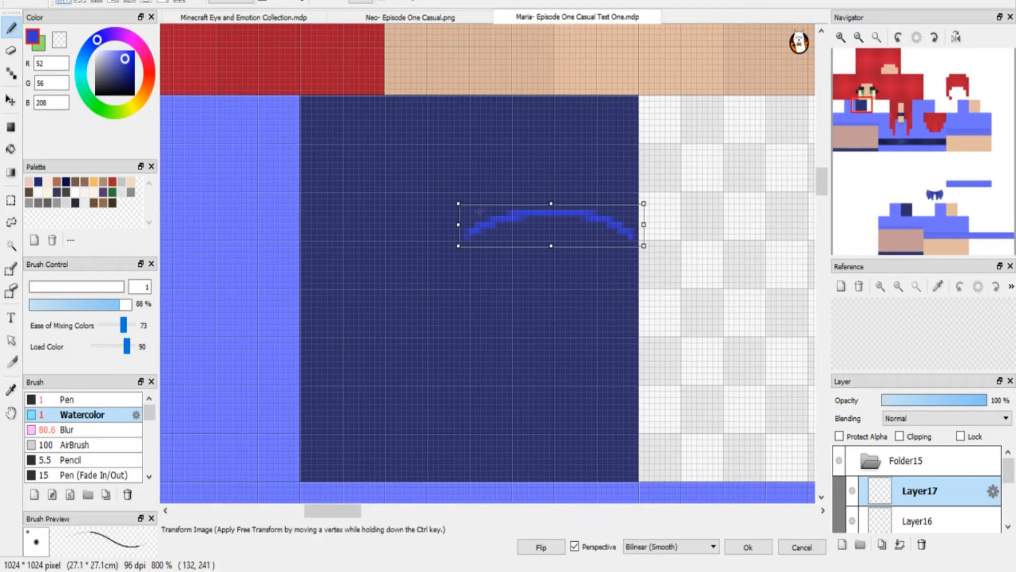
key(Return)
key(m)
drag(426, 182, 662, 290)
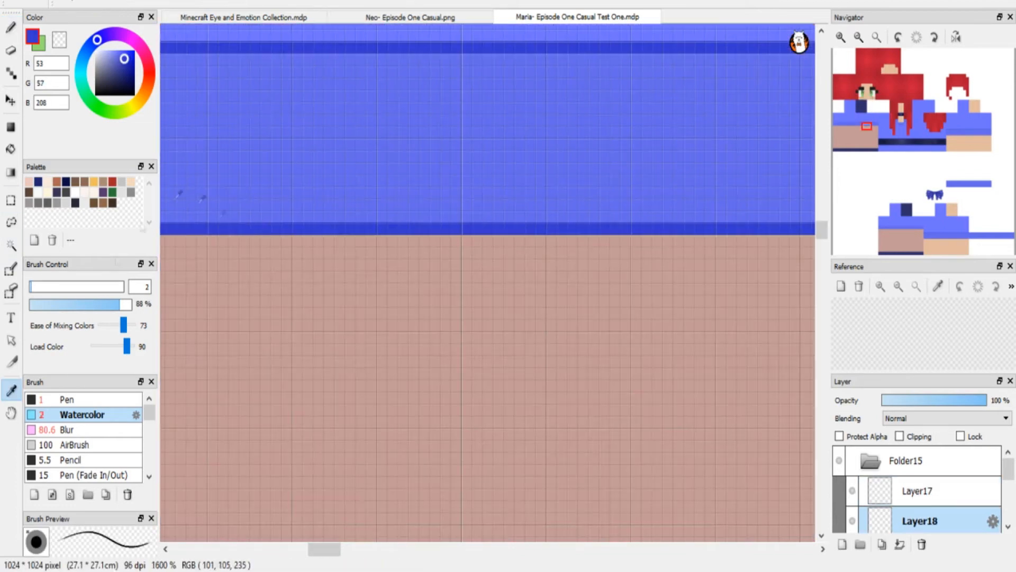
Draw evenly spaced vertical fold strokes along the leg's hem band up to the torso on Layer18, using the size 1 Pen.
click(67, 399)
drag(460, 65, 456, 203)
drag(546, 68, 545, 202)
drag(635, 77, 624, 217)
drag(719, 79, 712, 207)
drag(324, 548, 344, 548)
drag(439, 81, 428, 195)
drag(524, 81, 515, 196)
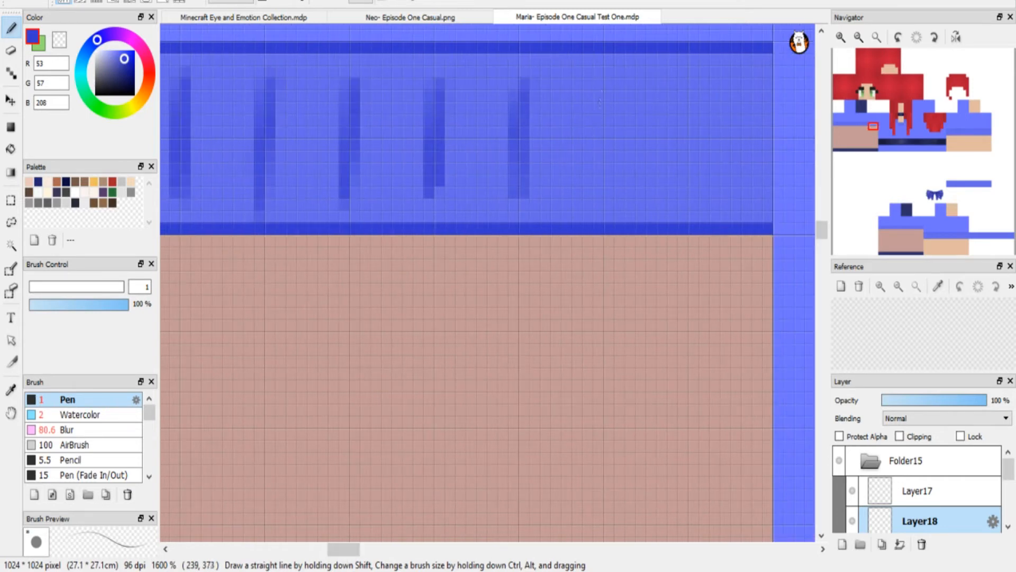
drag(608, 82, 599, 206)
drag(693, 79, 684, 197)
drag(770, 91, 765, 197)
Continue the spaced vertical fold strokes along the middle of the leg's hem band with the size 1 Pen.
drag(337, 548, 303, 548)
mouse_move(633, 91)
mouse_down()
mouse_move(623, 180)
mouse_move(629, 162)
mouse_up()
drag(623, 91, 620, 115)
key(ctrl+z)
mouse_move(538, 98)
mouse_down()
mouse_move(527, 185)
mouse_move(536, 174)
mouse_move(536, 208)
mouse_up()
drag(462, 79, 454, 196)
drag(459, 103, 458, 197)
drag(378, 92, 377, 151)
drag(378, 68, 368, 197)
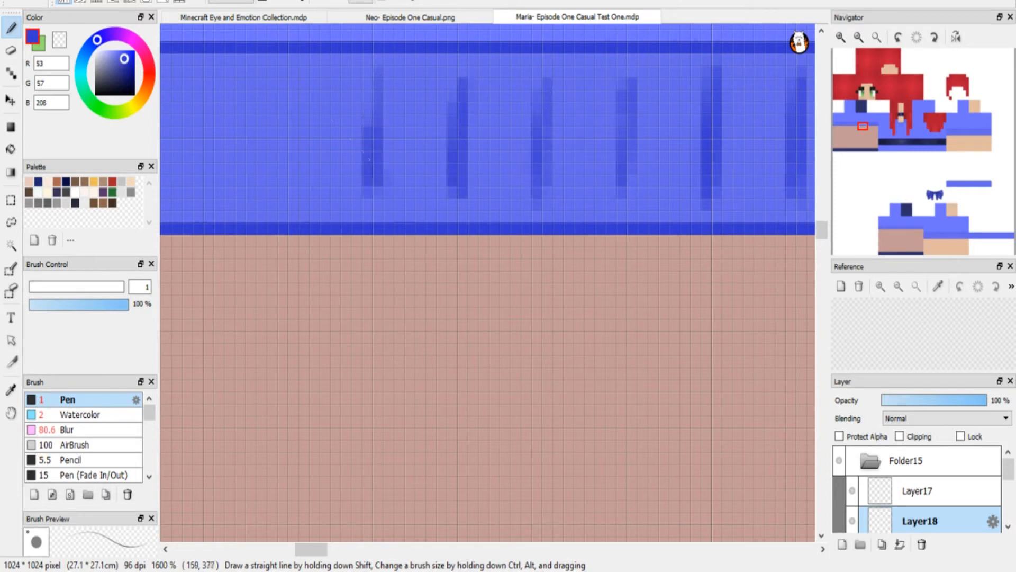
drag(294, 79, 292, 196)
drag(287, 127, 281, 175)
Draw more vertical fold strokes toward the outer end of the leg's hem band, undoing the misplaced ones.
drag(317, 548, 300, 548)
drag(538, 119, 523, 196)
drag(532, 97, 533, 197)
mouse_move(548, 79)
mouse_down()
mouse_move(528, 178)
mouse_move(536, 197)
mouse_up()
key(ctrl+z)
key(ctrl+z)
key(ctrl+z)
drag(542, 137, 531, 221)
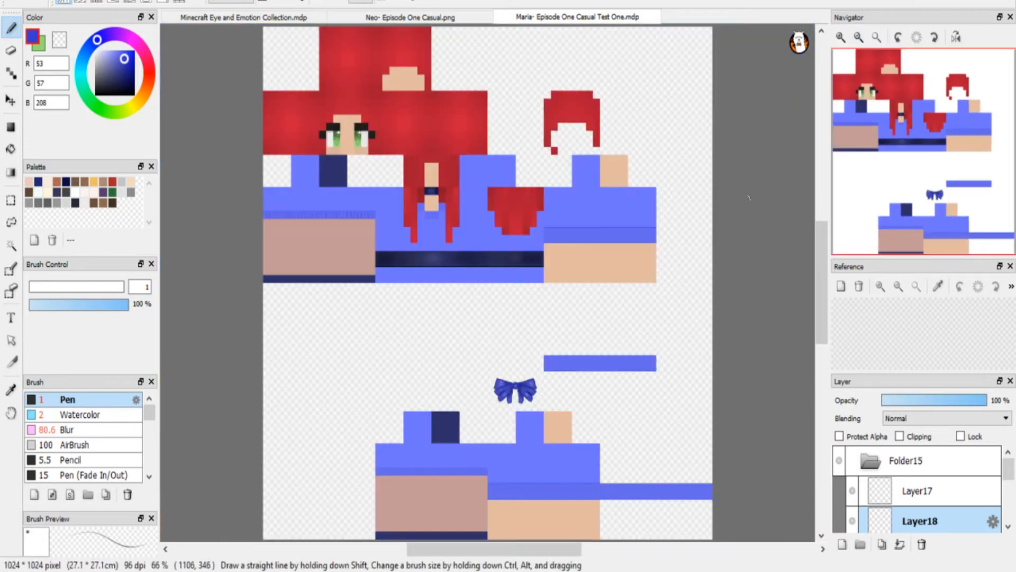
Change the blending mode of the hem fold layer and lower its opacity.
click(947, 418)
click(910, 435)
drag(961, 401, 930, 401)
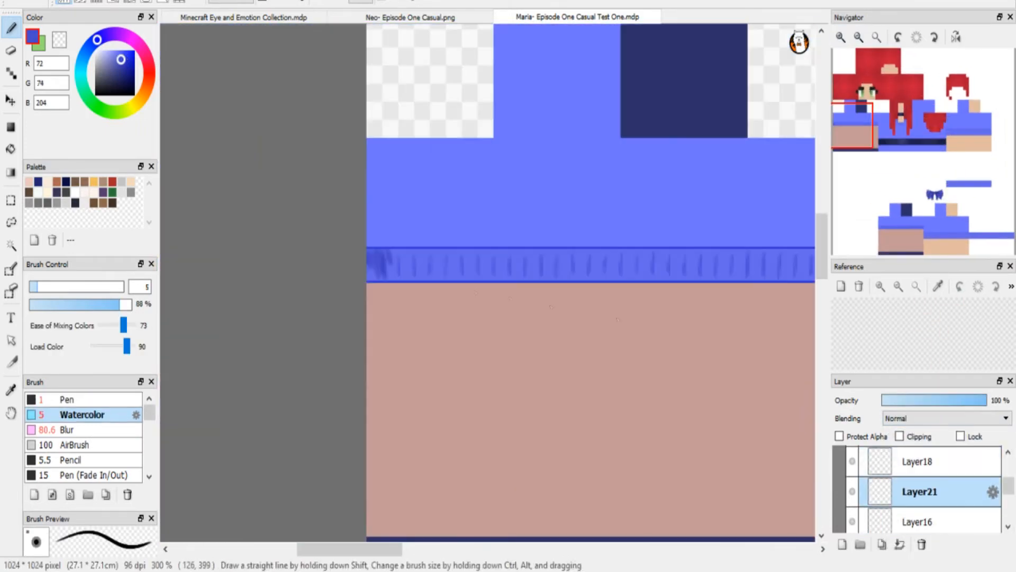
Scribble shading over the outer end of the leg's hem band on Layer21 with the size 5 Watercolor brush.
mouse_move(392, 253)
mouse_down()
mouse_move(401, 289)
mouse_move(419, 256)
mouse_up()
key(Left)
key(Left)
key(Left)
key(Left)
key(Left)
key(Left)
key(Left)
key(Left)
key(Left)
key(Left)
key(Left)
key(Left)
mouse_move(404, 298)
mouse_down()
mouse_move(410, 320)
mouse_move(444, 312)
mouse_move(458, 325)
mouse_up()
Set Layer21's opacity to 66% and extend the scribbled shading along the rest of the leg's hem band.
drag(964, 402, 951, 401)
mouse_move(470, 299)
mouse_down()
mouse_move(486, 320)
mouse_move(539, 299)
mouse_move(551, 312)
mouse_up()
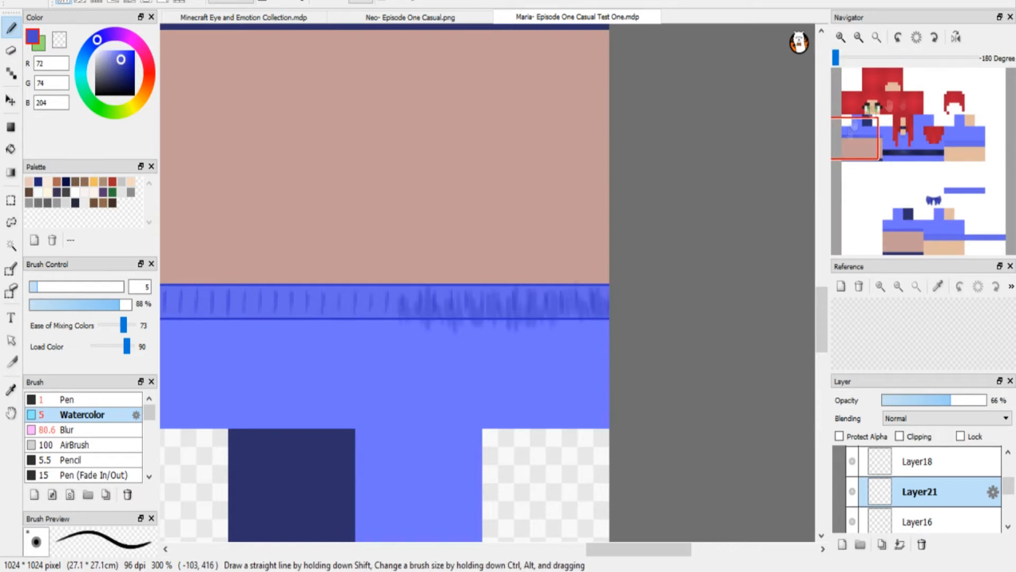
click(874, 150)
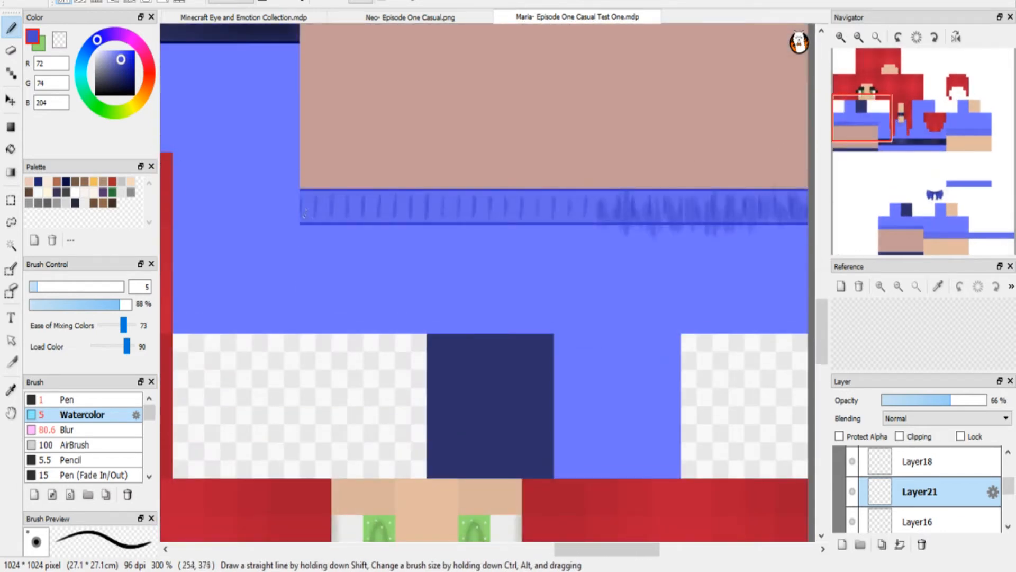
mouse_move(305, 206)
mouse_down()
mouse_move(324, 226)
mouse_move(360, 207)
mouse_move(458, 217)
mouse_move(486, 197)
mouse_move(513, 217)
mouse_move(599, 227)
mouse_up()
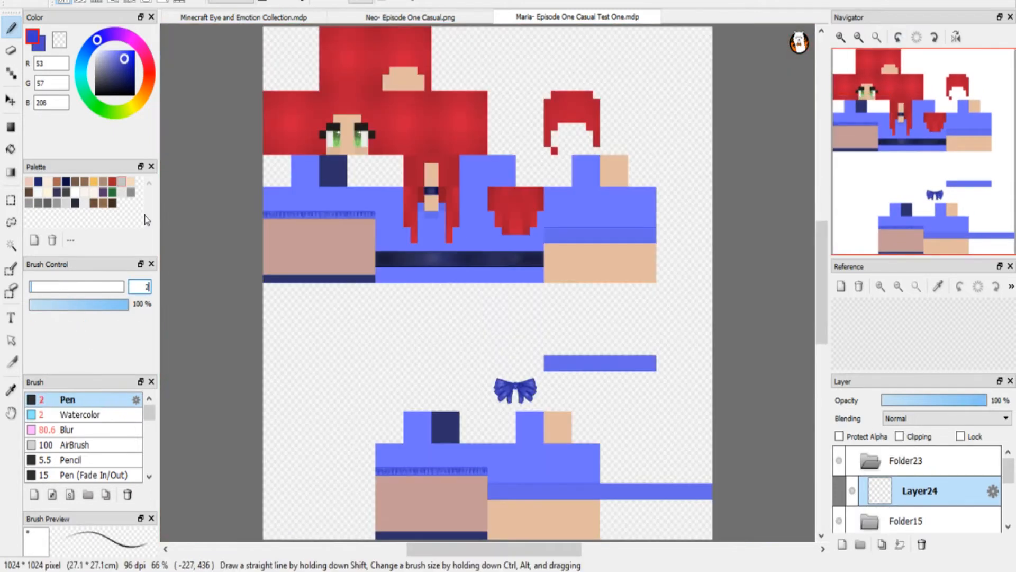
Draw curved fold strokes in the upper sleeve's cuff band on Layer24 with the Pen set to size 3.
click(840, 37)
click(941, 150)
drag(941, 150, 971, 144)
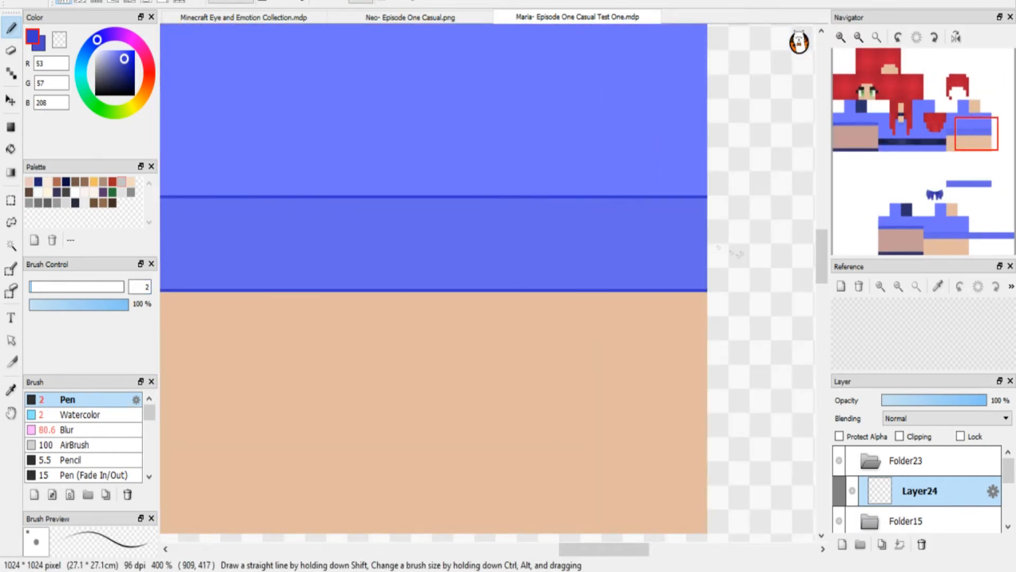
key(Left)
drag(425, 37, 450, 177)
key(ctrl+z)
click(139, 286)
text(3)
key(Delete)
mouse_move(430, 38)
mouse_down()
mouse_move(444, 143)
mouse_move(439, 188)
mouse_up()
drag(455, 82, 461, 155)
Extend the curved fold strokes along the upper sleeve's cuff band to its end beside the torso.
drag(821, 185, 822, 200)
drag(468, 132, 496, 326)
drag(822, 201, 822, 233)
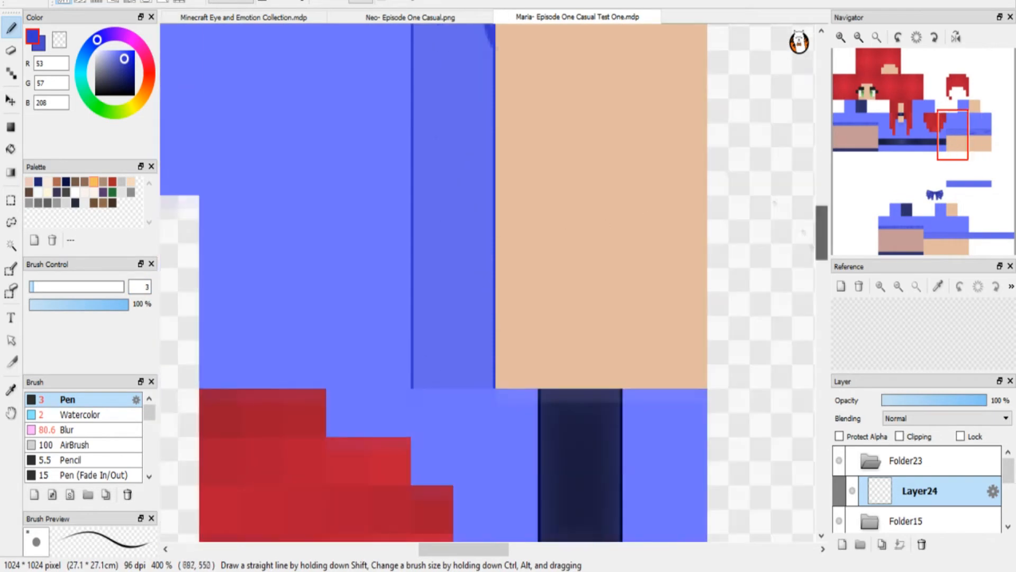
drag(452, 131, 445, 296)
drag(440, 183, 419, 317)
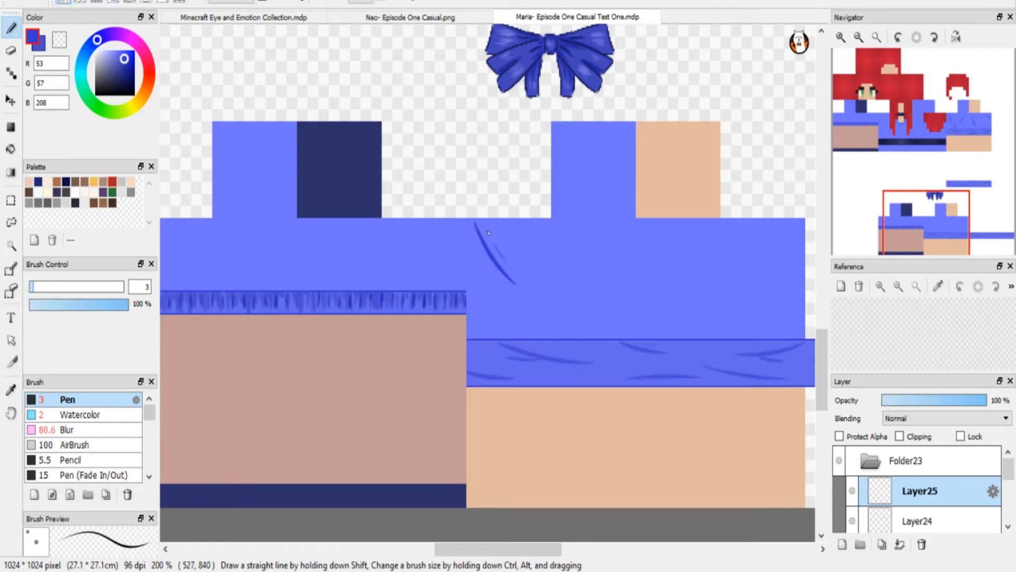
Undo the first strokes on the lower sleeve and draw short, scattered curved folds across it on Layer25.
key(ctrl+z)
key(ctrl+z)
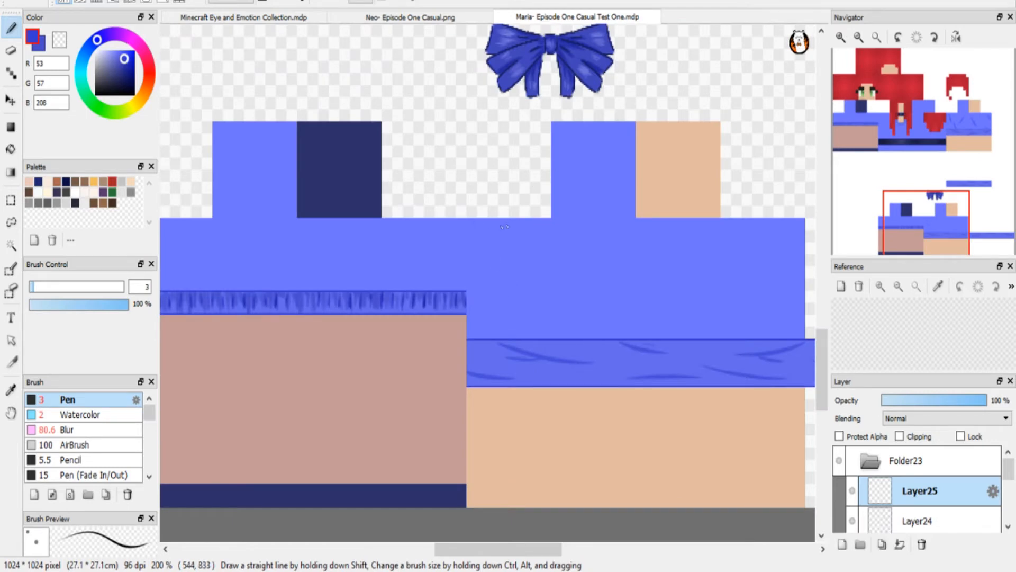
drag(476, 222, 500, 264)
drag(733, 293, 781, 336)
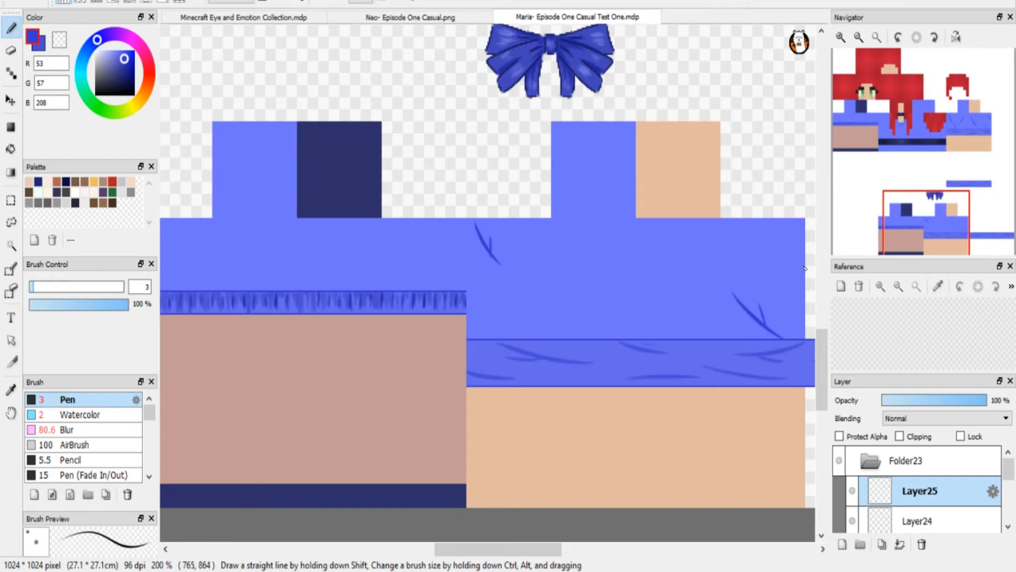
drag(800, 263, 765, 251)
drag(681, 241, 639, 290)
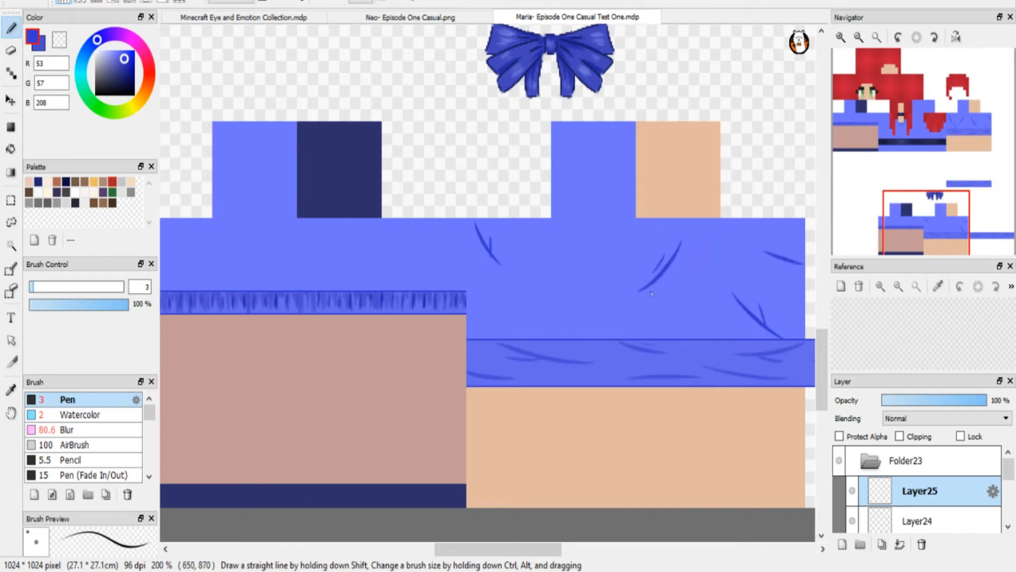
drag(549, 272, 607, 308)
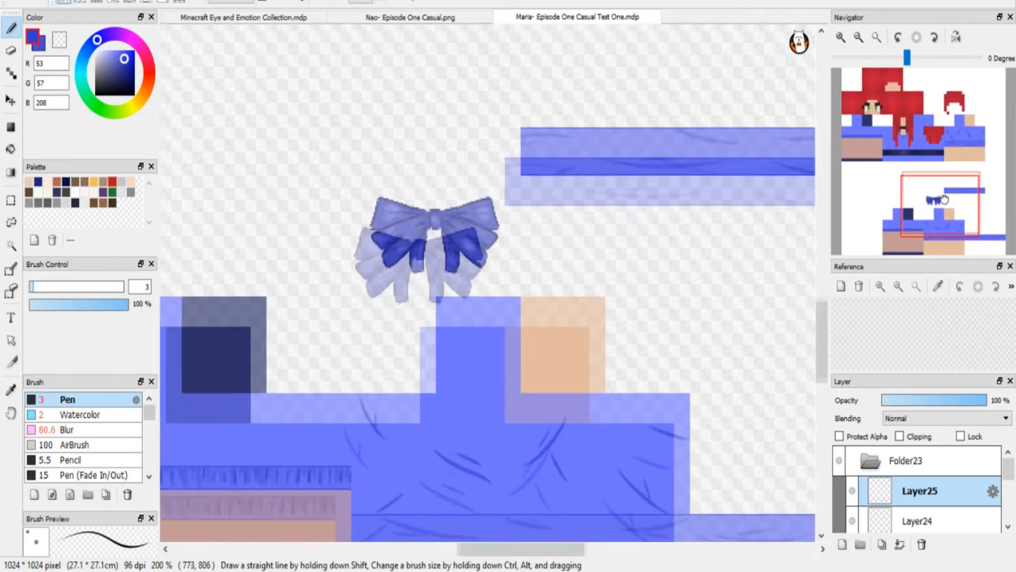
drag(920, 234, 935, 215)
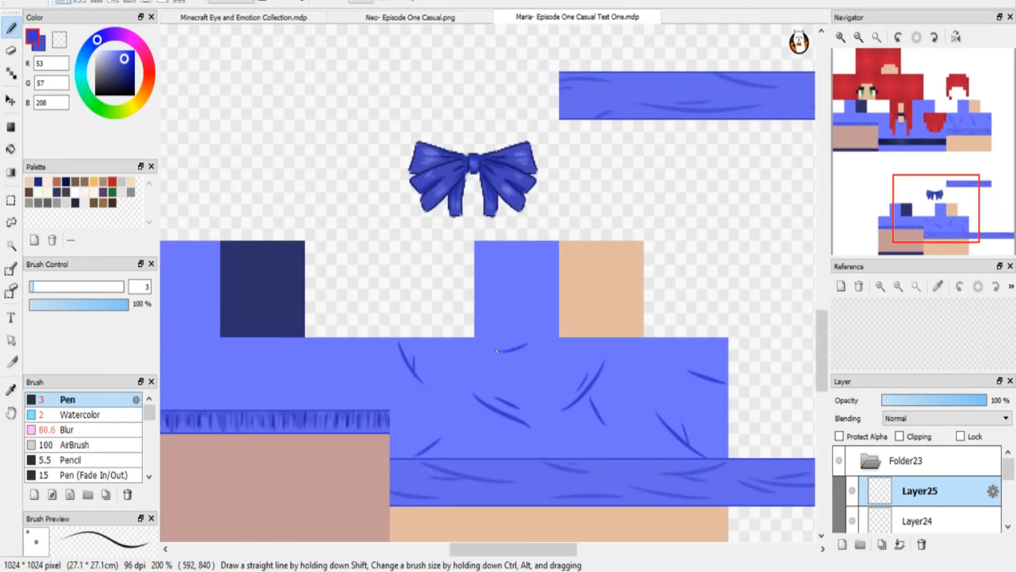
Draw a long and a short diagonal fold on the torso between the hair strands, plus a fold beside them.
click(925, 213)
drag(925, 213, 903, 126)
click(840, 37)
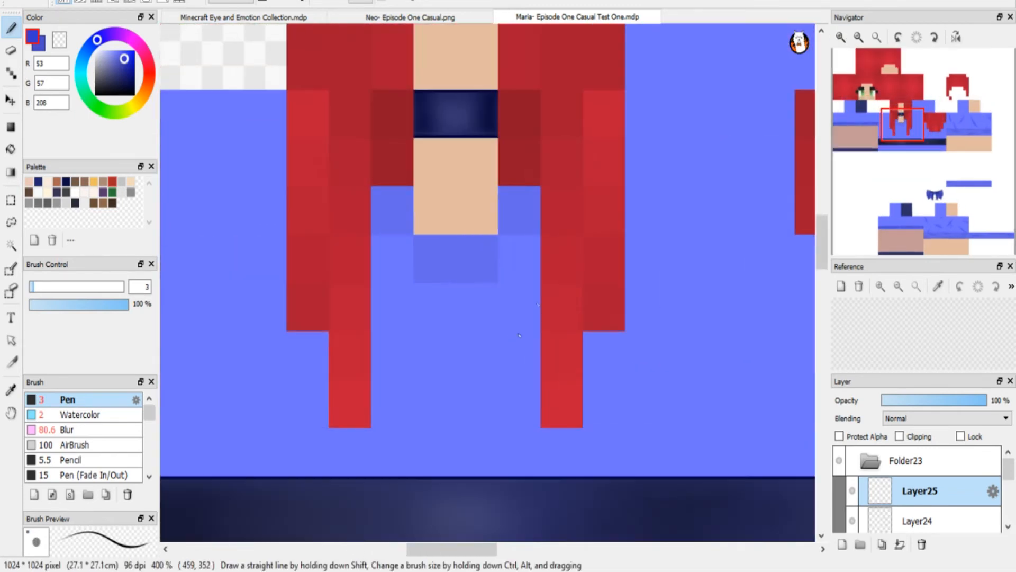
mouse_move(510, 303)
mouse_down()
mouse_move(482, 361)
mouse_move(424, 428)
mouse_up()
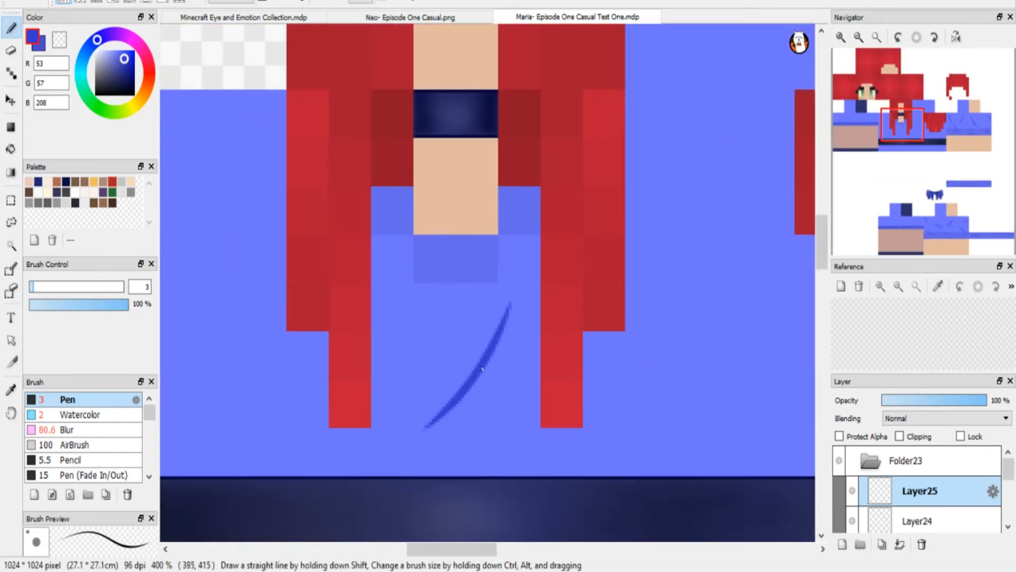
drag(479, 330, 435, 371)
drag(902, 132, 926, 141)
drag(571, 320, 649, 379)
Draw alternating long and short vertical folds rising from the hem band on the outer half of the leg.
drag(925, 132, 850, 128)
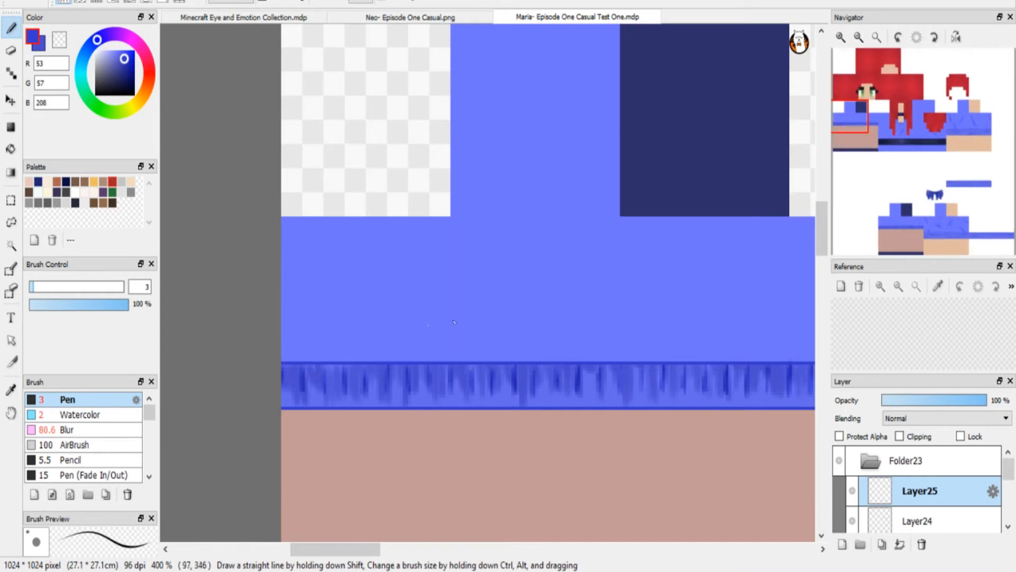
drag(325, 305, 323, 352)
key(ctrl+z)
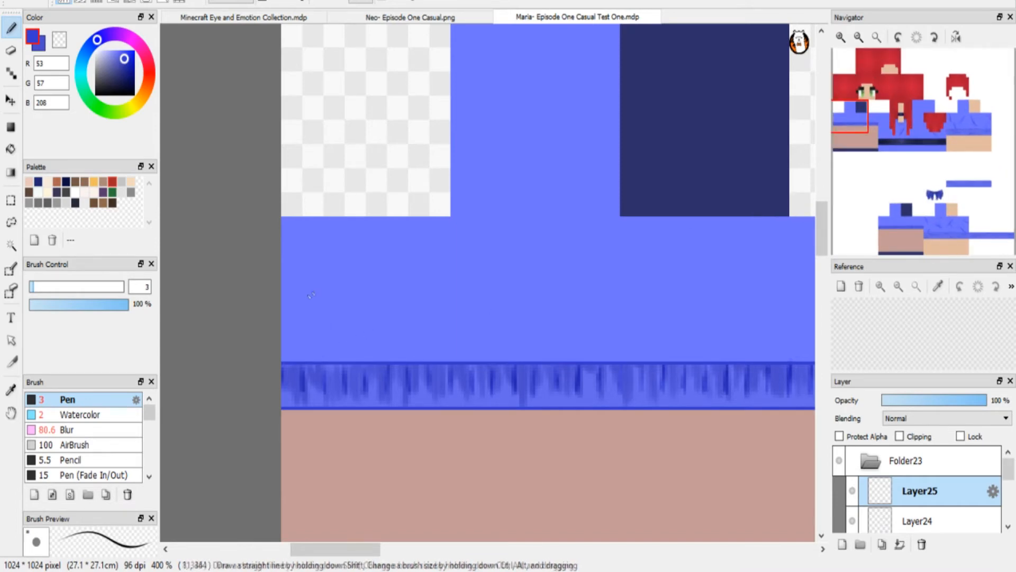
drag(306, 261, 307, 352)
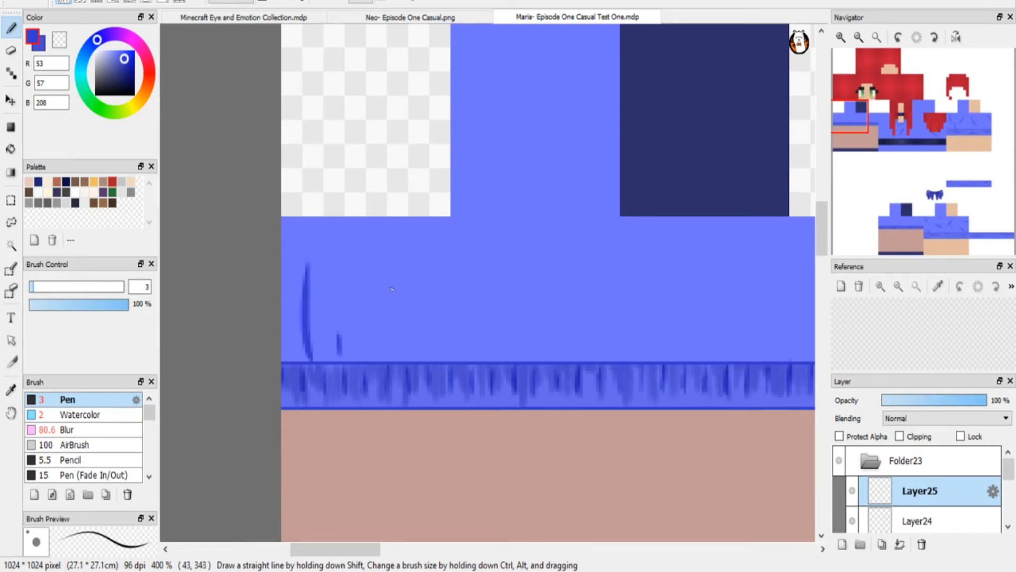
drag(388, 263, 382, 350)
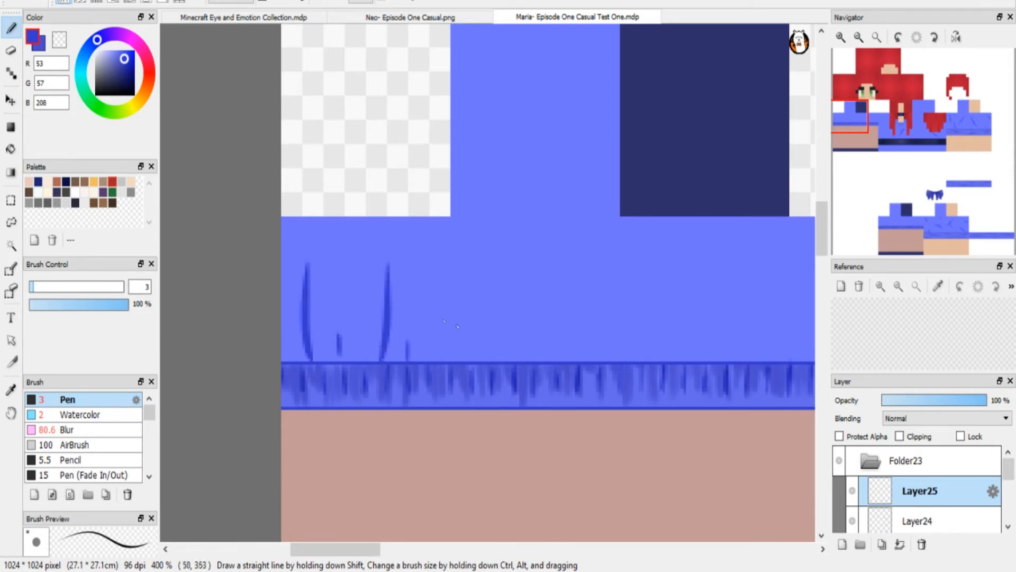
drag(442, 279, 447, 361)
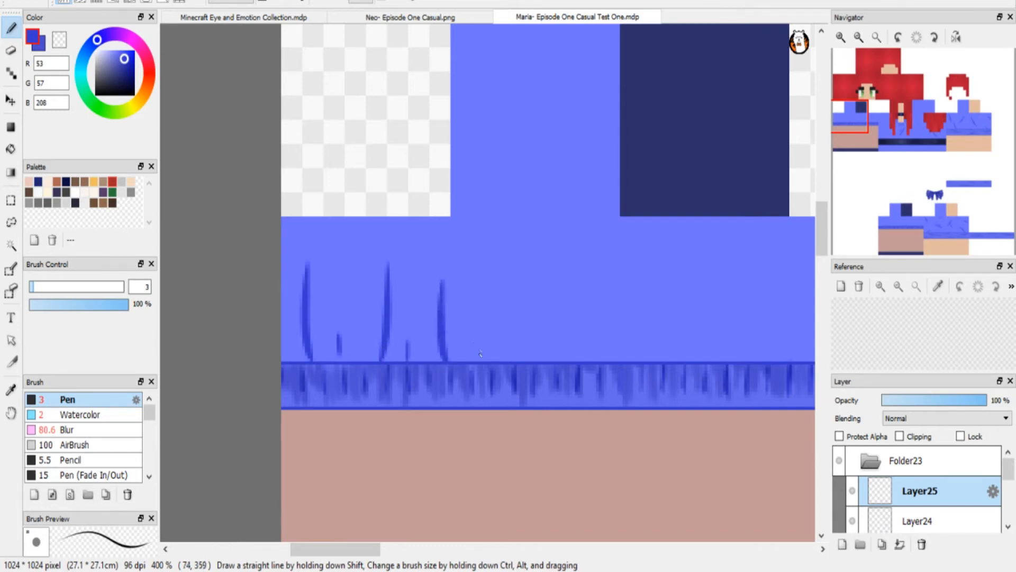
drag(518, 275, 511, 361)
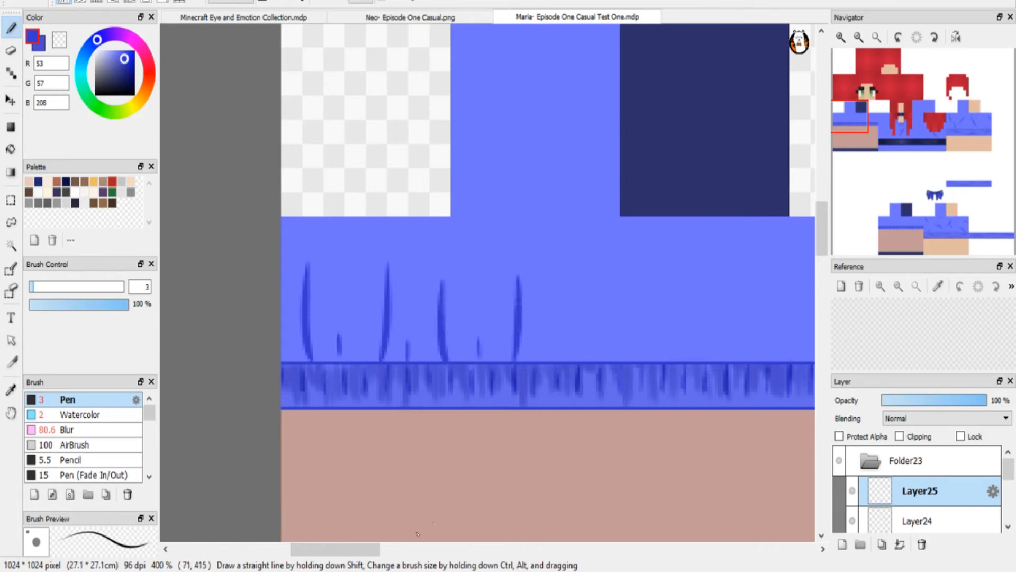
Continue the alternating long and short vertical folds above the hem band toward the torso.
drag(335, 549, 362, 549)
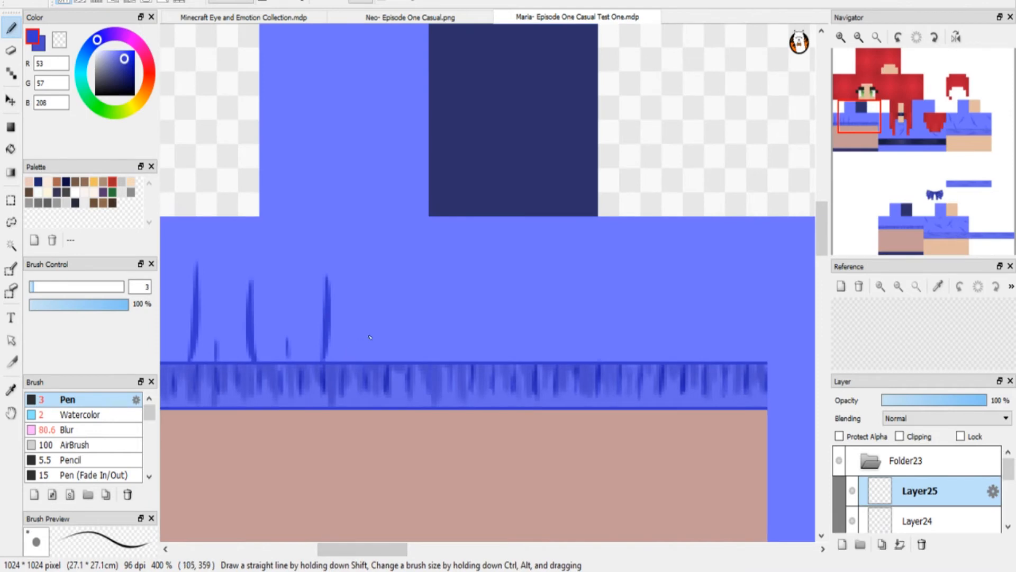
drag(402, 276, 398, 335)
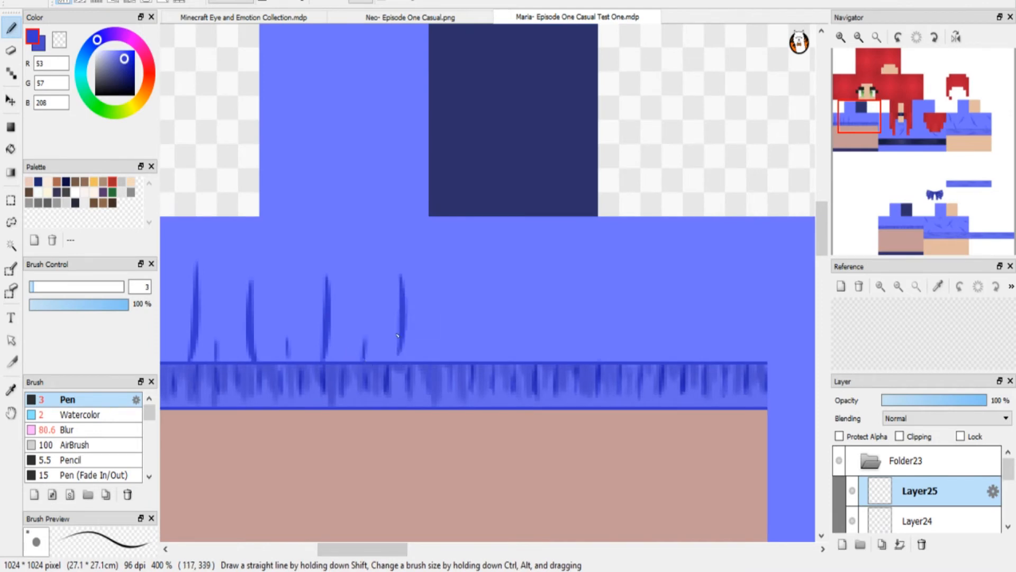
drag(468, 271, 470, 361)
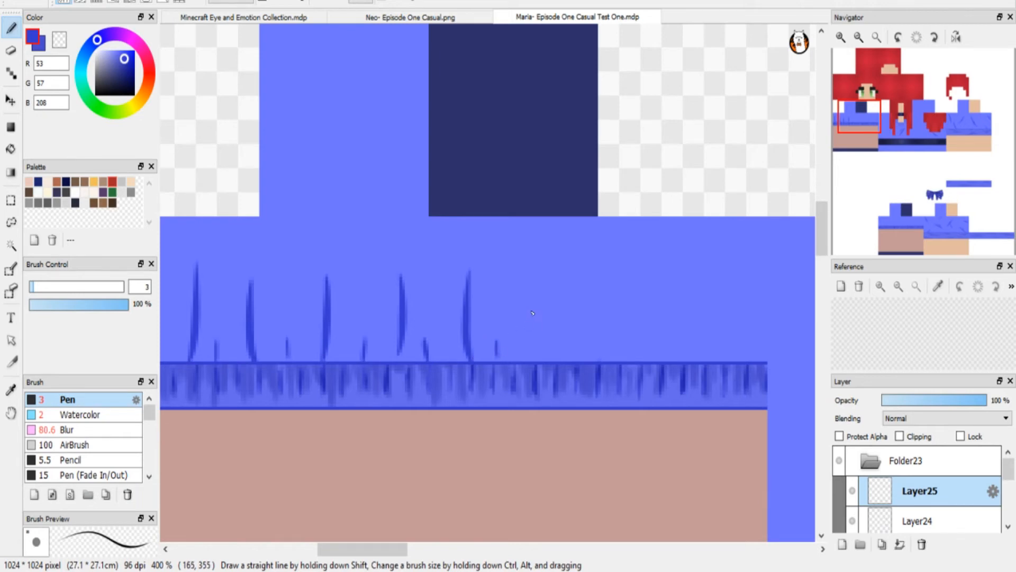
drag(536, 288, 530, 361)
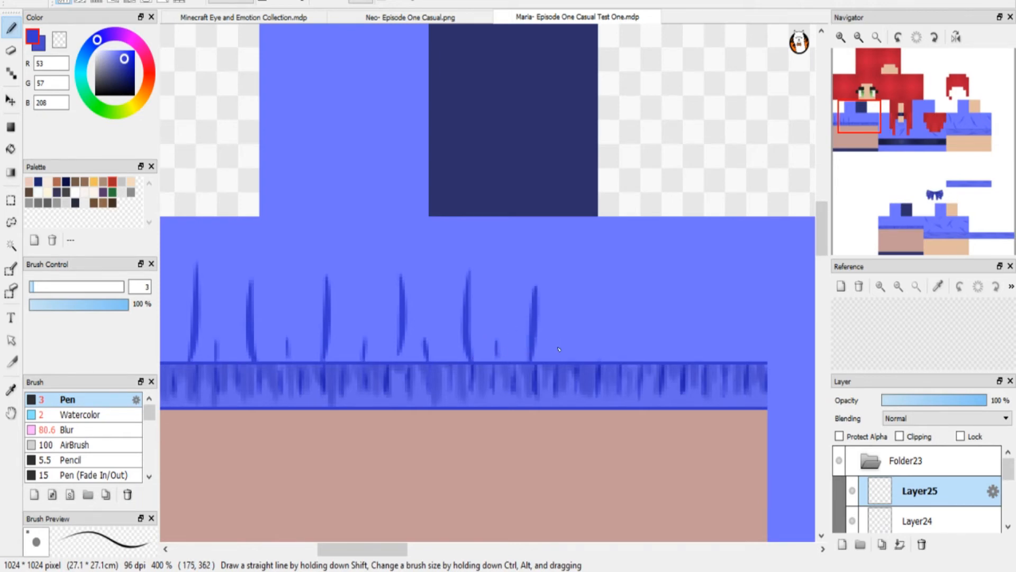
drag(583, 286, 586, 363)
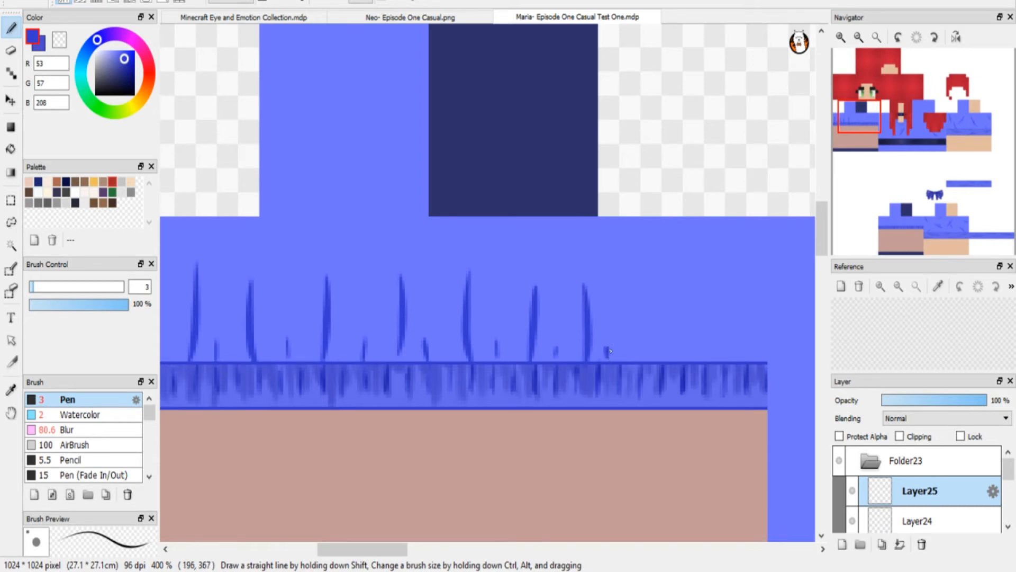
drag(636, 275, 634, 363)
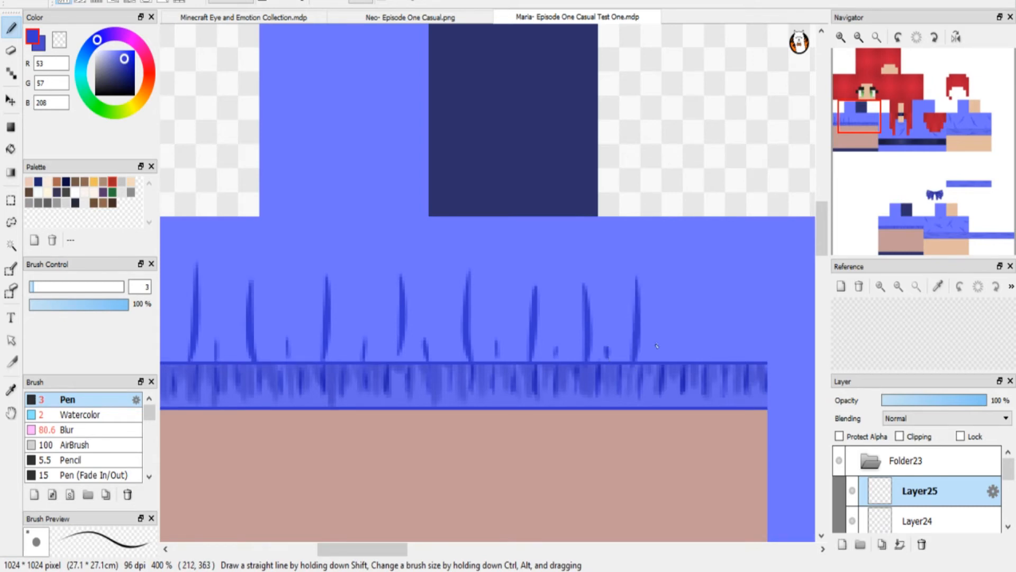
drag(679, 274, 677, 362)
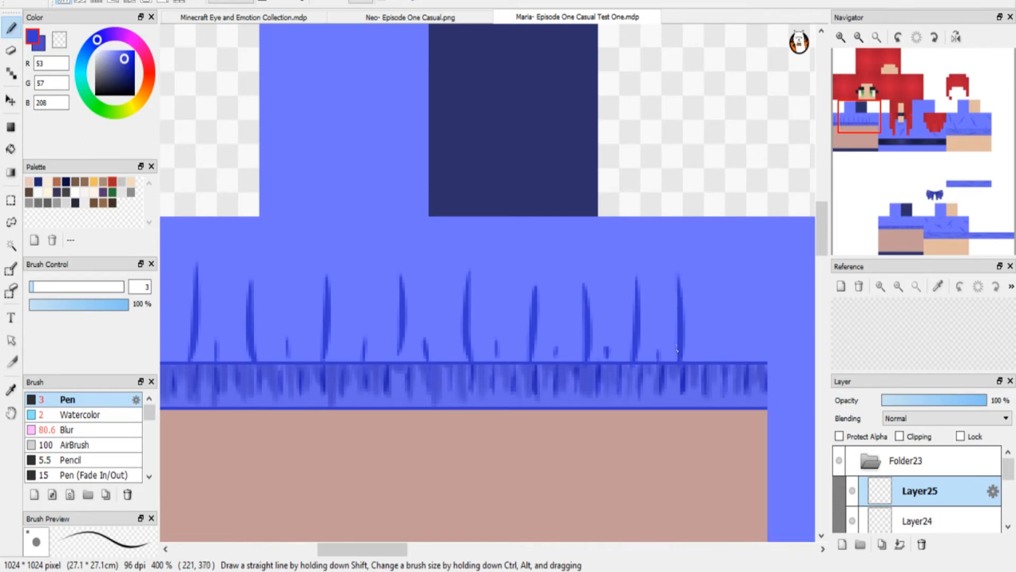
mouse_move(731, 339)
mouse_down()
mouse_move(730, 364)
mouse_move(748, 353)
mouse_up()
drag(874, 123, 867, 122)
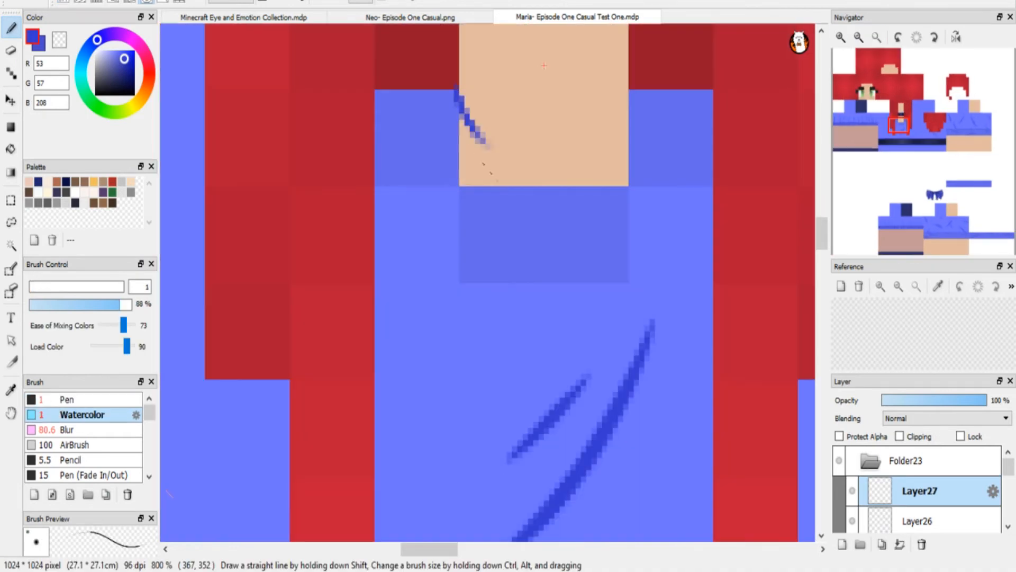
Draw two concentric neckline curves around the neck on Layer27 with the size 1 Watercolor brush and trim the overrunning end.
mouse_move(477, 139)
mouse_down()
mouse_move(627, 103)
mouse_move(632, 89)
mouse_move(466, 183)
mouse_move(413, 99)
mouse_up()
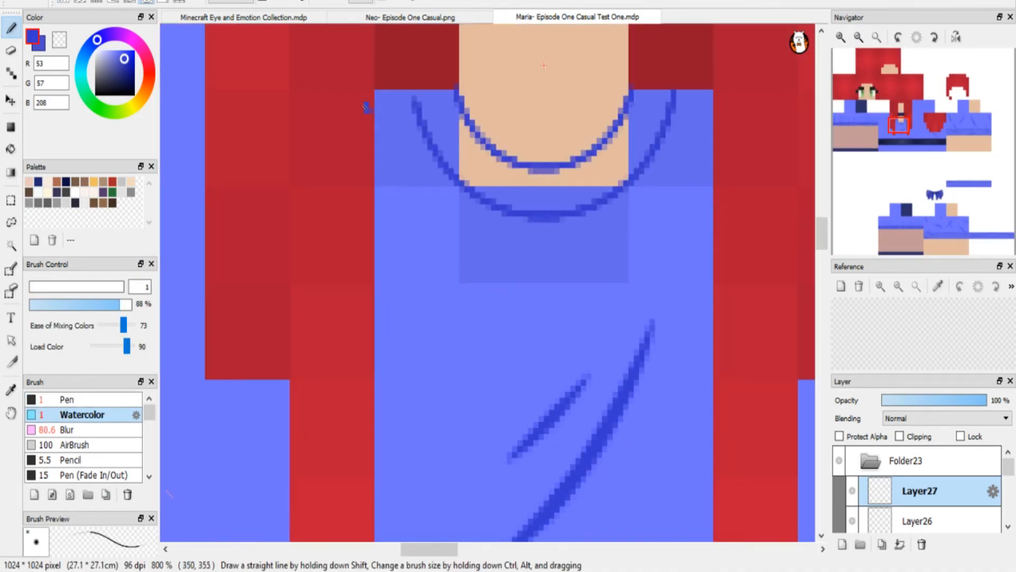
key(e)
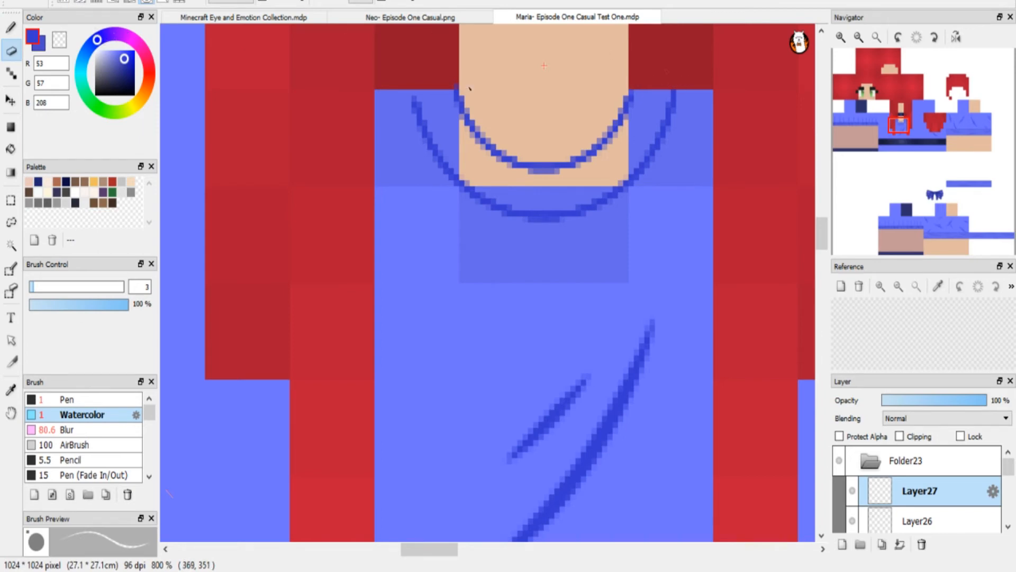
click(64, 2)
Paint short ruffle strokes between the two neckline curves with the Watercolor brush set to size 2.
click(10, 28)
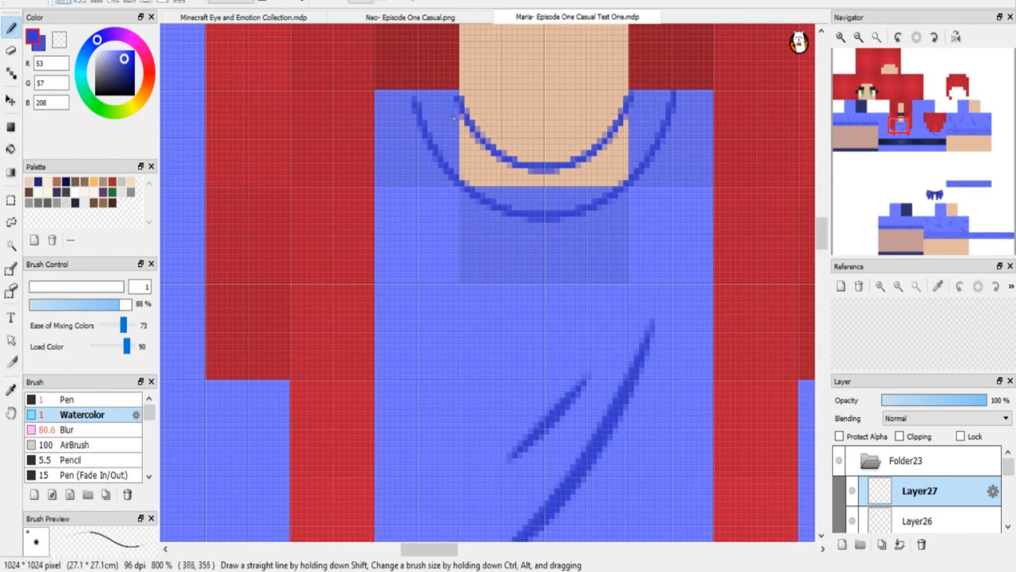
double_click(139, 285)
text(2)
mouse_move(443, 93)
mouse_down()
mouse_move(471, 142)
mouse_move(526, 180)
mouse_move(609, 156)
mouse_move(658, 116)
mouse_up()
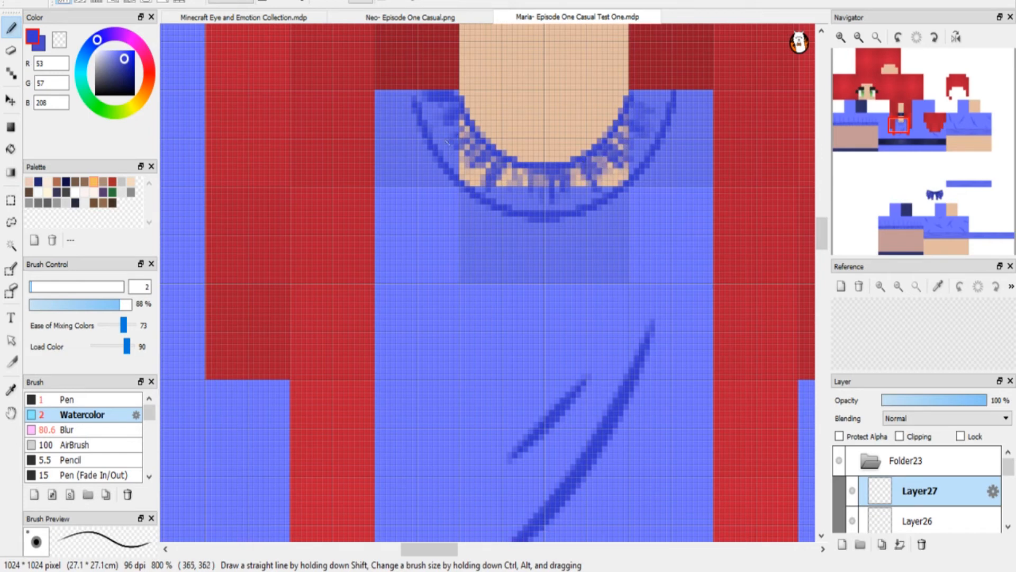
drag(505, 196, 521, 203)
click(615, 183)
Add a new layer directly below the neckline ruffle layer and sample the dress's light blue, RGB 110, 114, 255.
drag(1008, 466, 1008, 473)
click(969, 484)
click(843, 544)
click(10, 389)
click(183, 222)
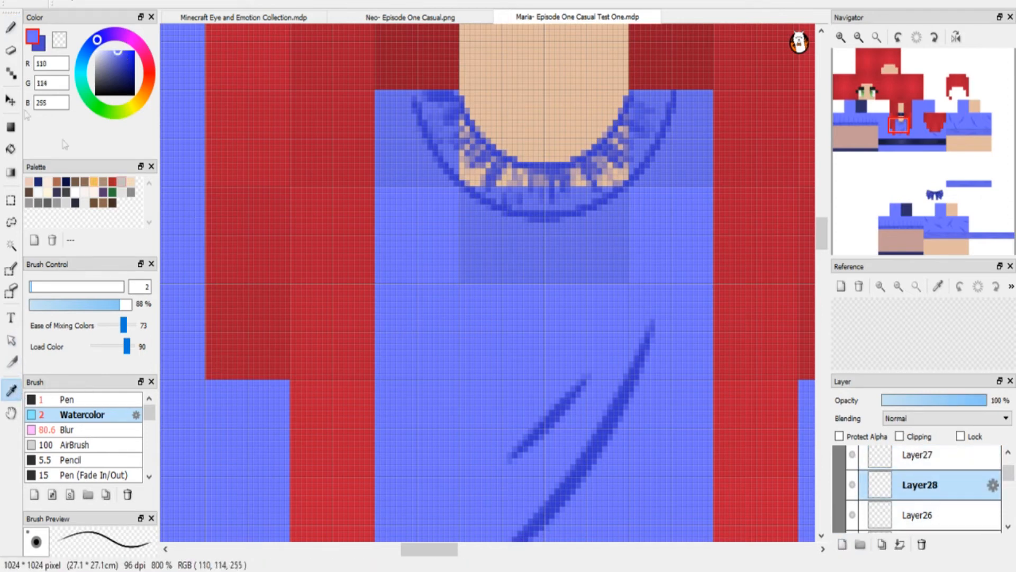
Cover the darker patches around the neckline and upper chest with filled light blue rectangles.
click(11, 28)
click(11, 127)
click(84, 2)
click(83, 11)
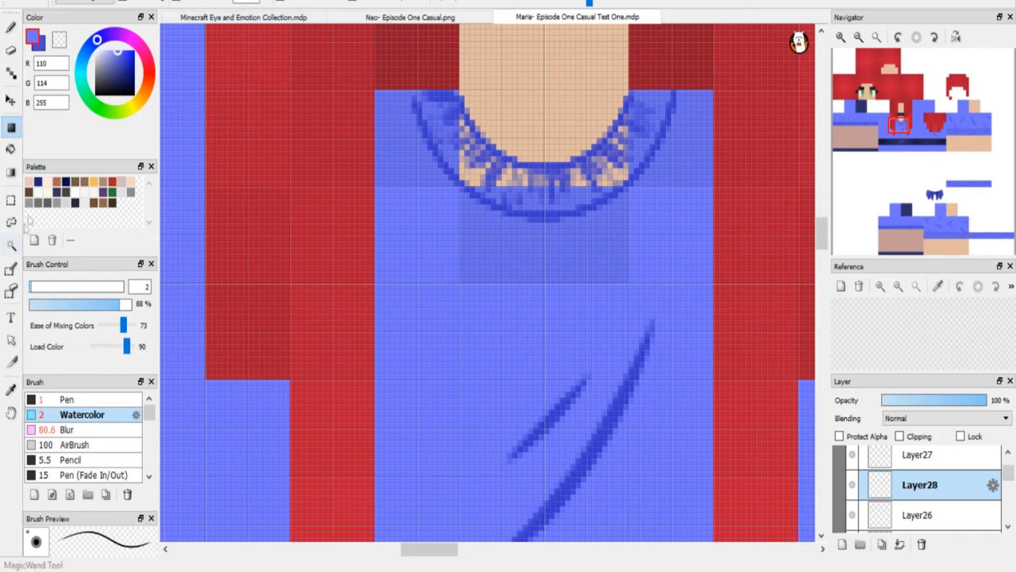
drag(459, 89, 381, 237)
drag(374, 91, 409, 229)
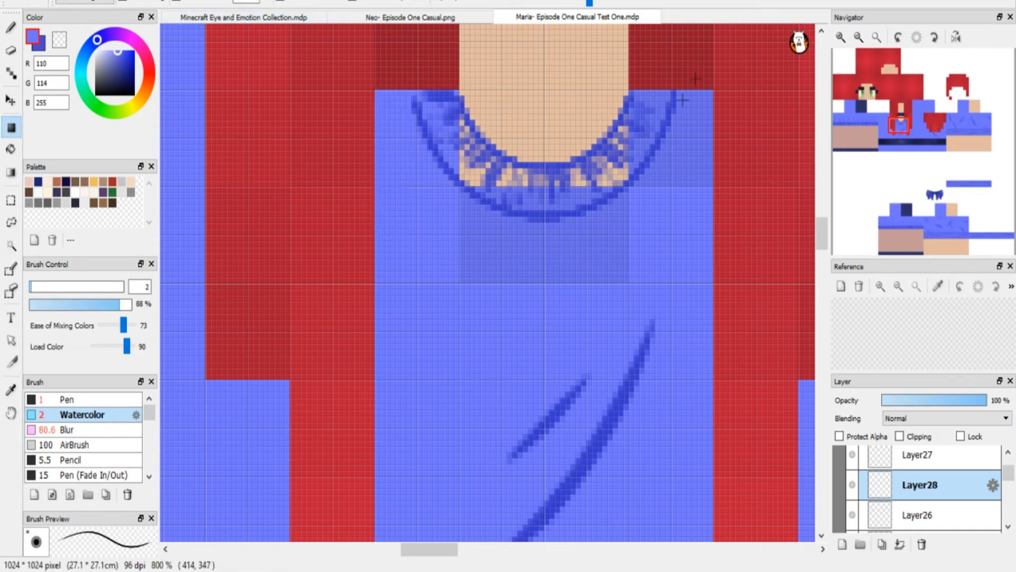
mouse_move(713, 91)
mouse_down()
mouse_move(600, 294)
mouse_move(629, 294)
mouse_up()
drag(638, 186, 424, 324)
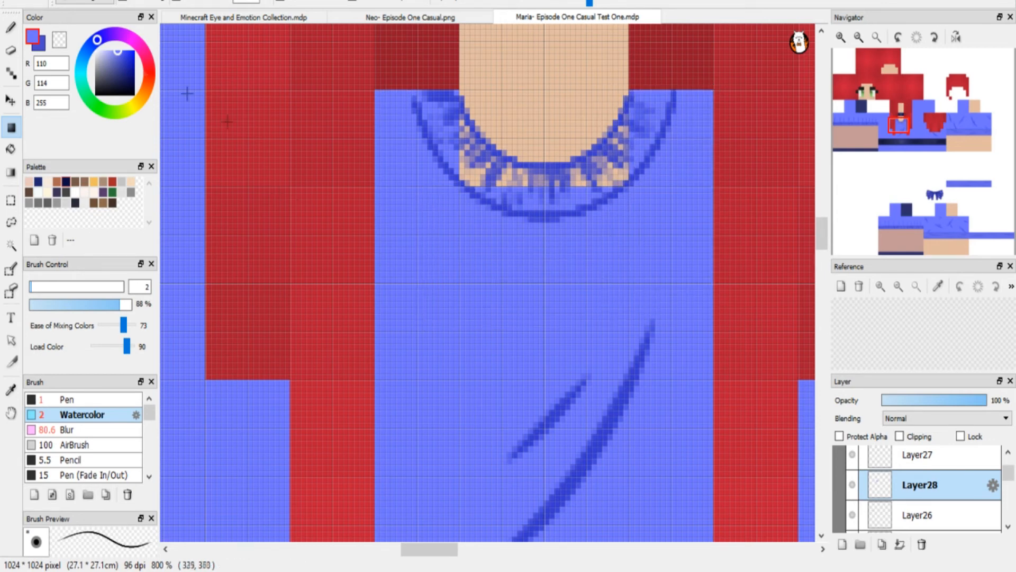
click(11, 28)
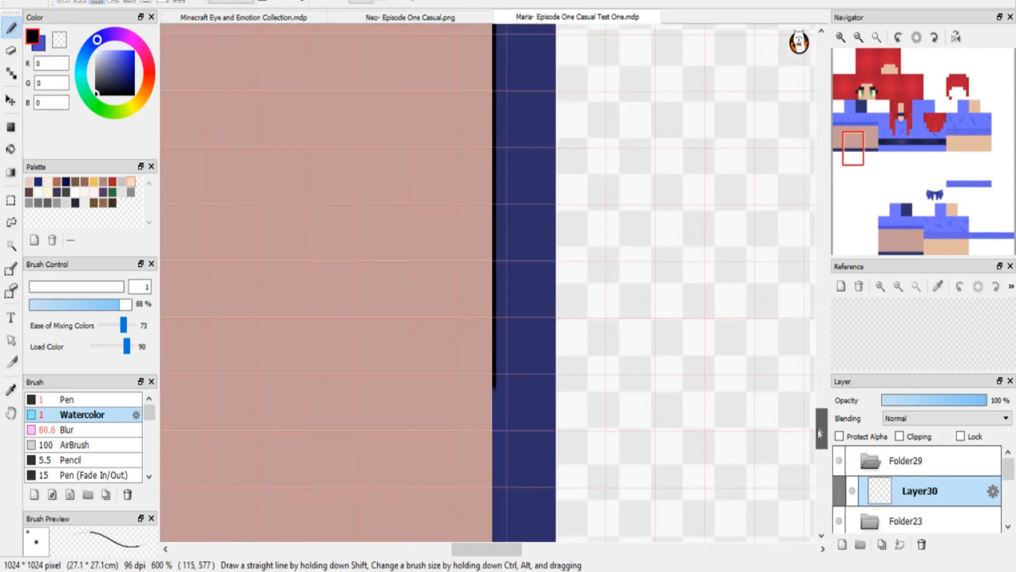
Try thin black Watercolor strokes along the border between the leg's skin and the dark blue shoe band.
scroll(575, 162, down, 3)
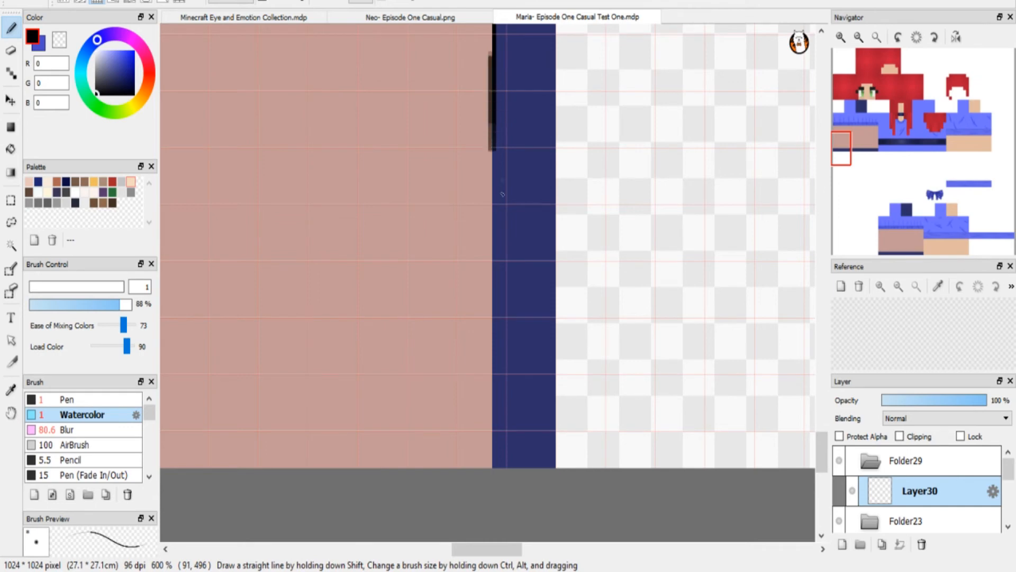
drag(503, 180, 529, 365)
key(ctrl+z)
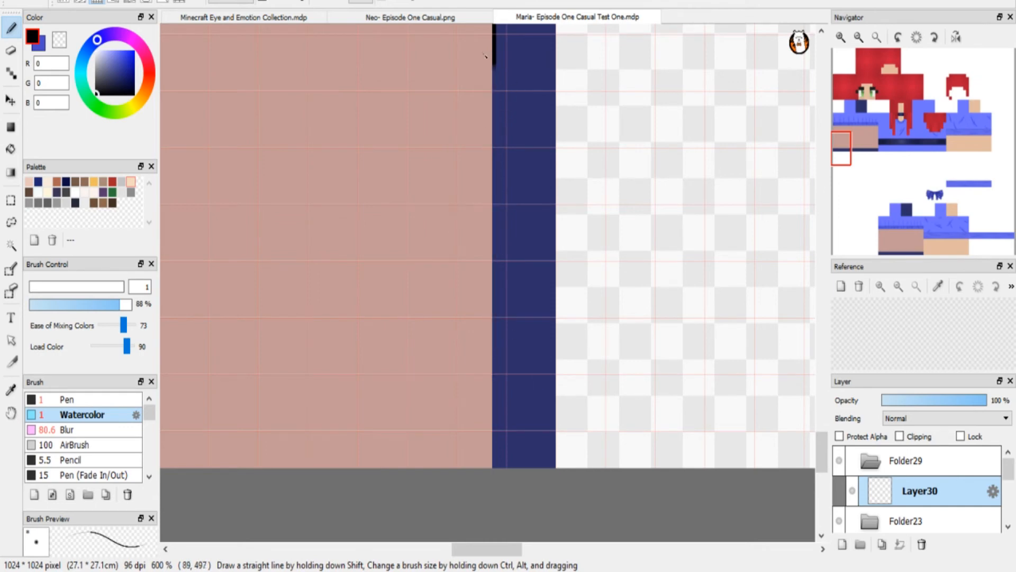
key(ctrl+y)
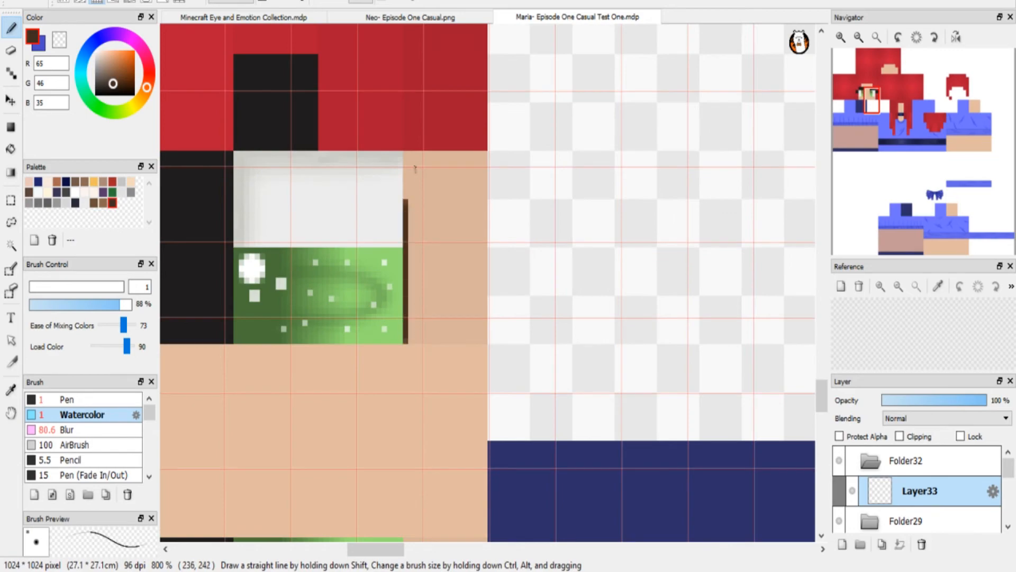
Try dark brown Watercolor strokes beneath the eye, discard their layer and add a blank one.
drag(415, 169, 415, 346)
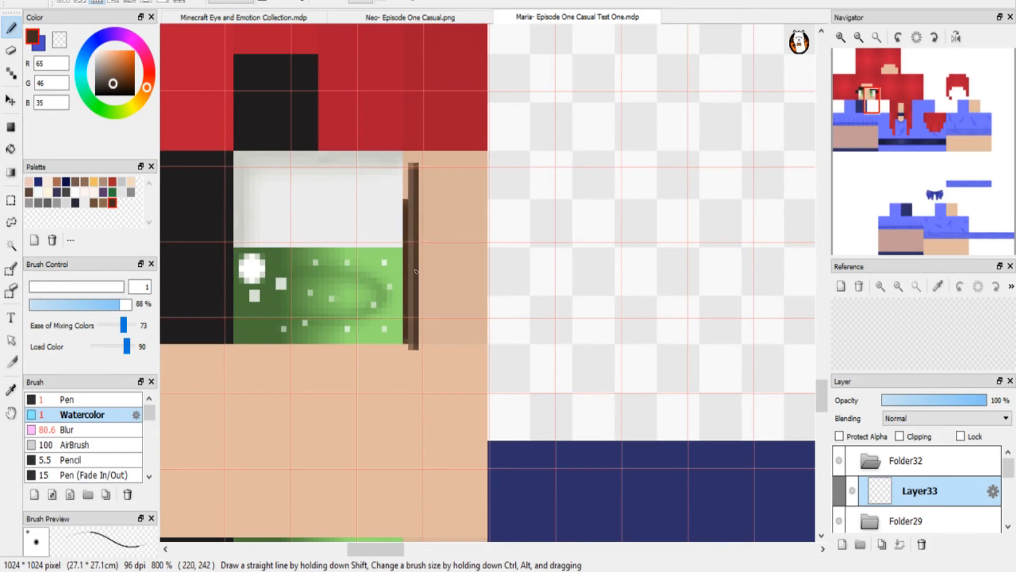
drag(432, 302, 431, 366)
click(916, 37)
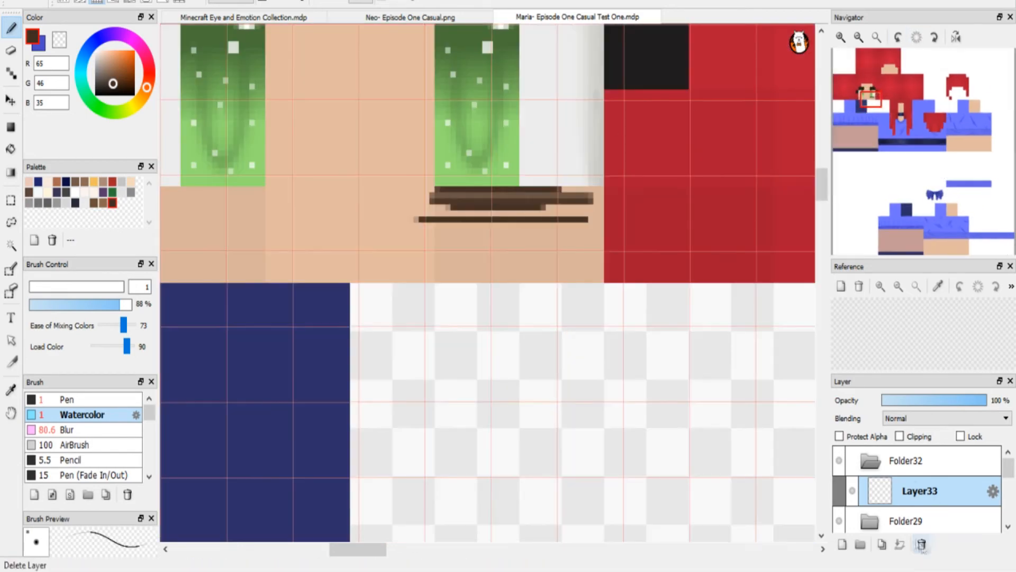
click(921, 544)
click(842, 544)
key(1)
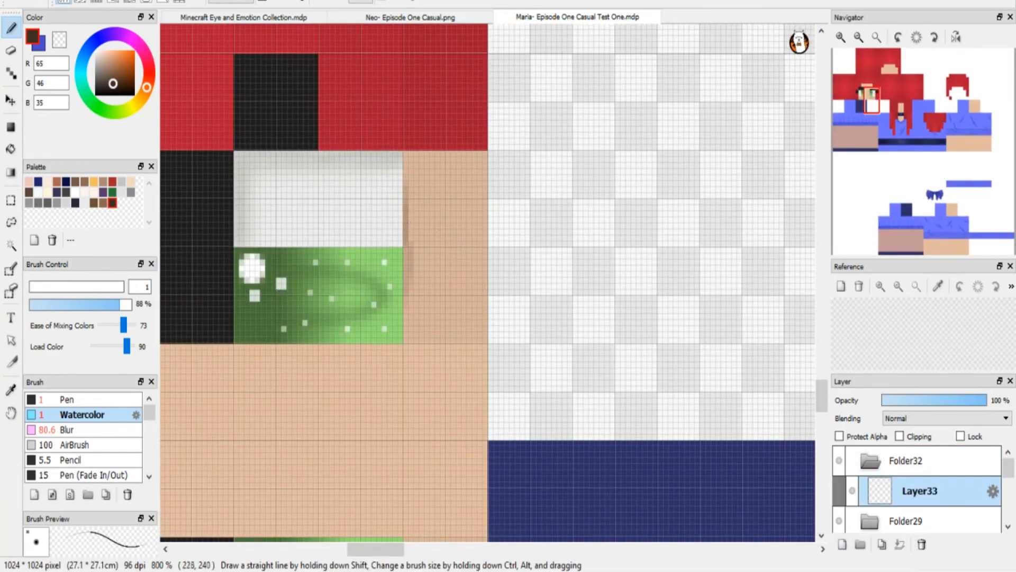
Try a faint size 1 Watercolor stroke beneath the eye and undo the strokes there.
drag(418, 235, 416, 312)
key(ctrl+z)
key(ctrl+z)
key(ctrl+z)
key(ctrl+z)
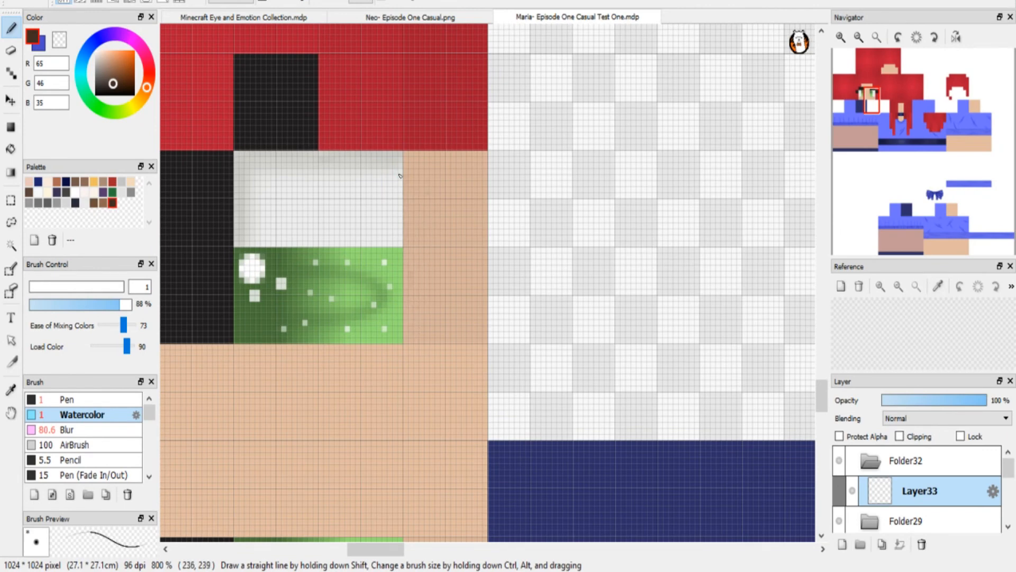
Try shading beneath the eye with the AirBrush at size 1, undoing the earlier strokes.
click(99, 400)
click(80, 446)
click(31, 286)
key(ctrl+z)
key(ctrl+z)
key(ctrl+z)
key(ctrl+z)
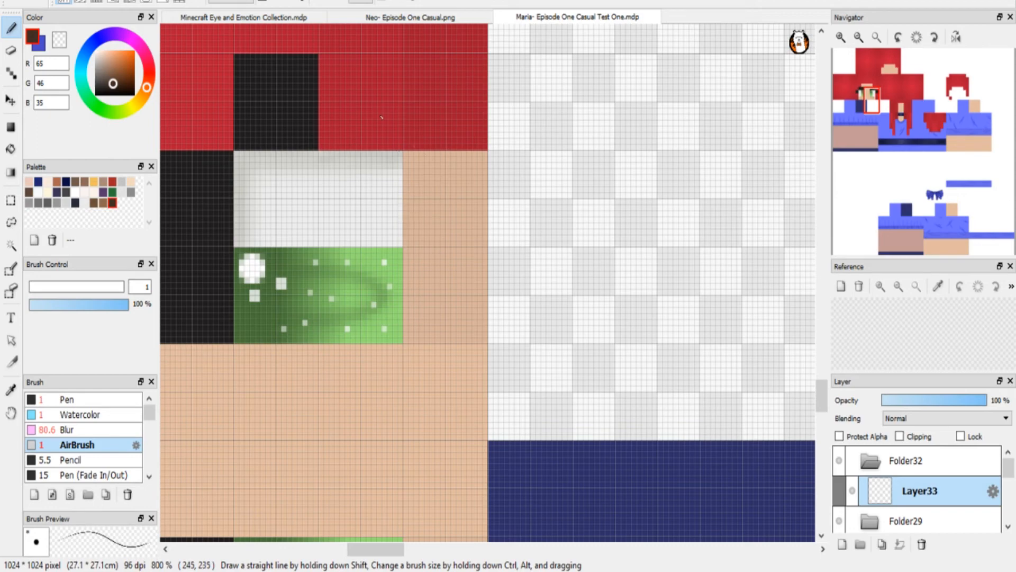
drag(410, 223, 416, 304)
Draw the first thin brown lines along the eye's lower edge with the size 1 Pen, undoing misplaced strokes.
click(135, 397)
drag(410, 195, 416, 252)
key(ctrl+z)
key(ctrl+z)
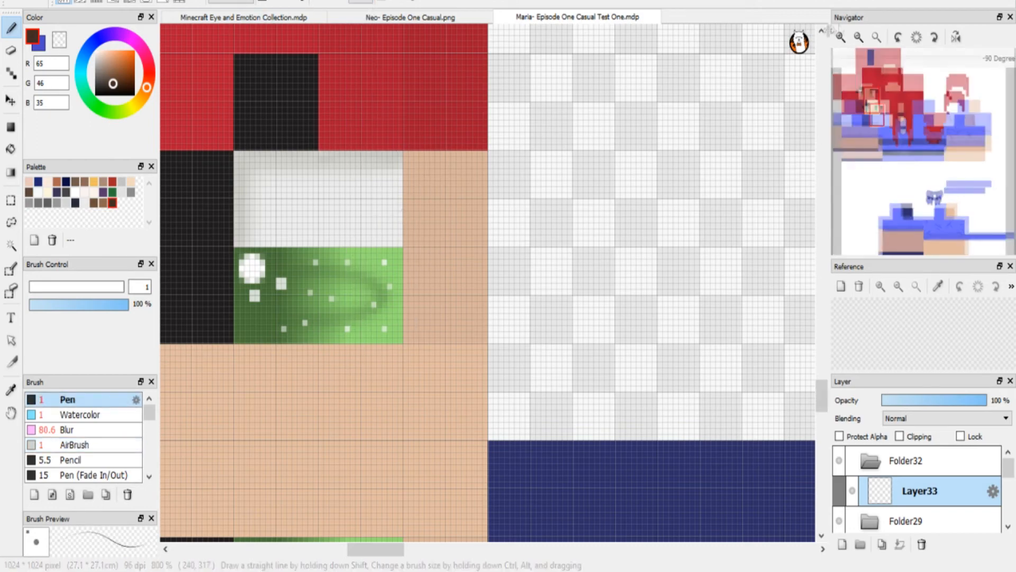
key(ctrl+plus)
click(96, 2)
drag(334, 31, 334, 392)
drag(357, 550, 351, 551)
drag(822, 408, 822, 404)
drag(451, 165, 450, 228)
key(ctrl+z)
key(ctrl+z)
key(ctrl+z)
mouse_move(454, 171)
mouse_down()
mouse_move(460, 251)
mouse_move(456, 465)
mouse_up()
drag(472, 151, 474, 217)
key(ctrl+z)
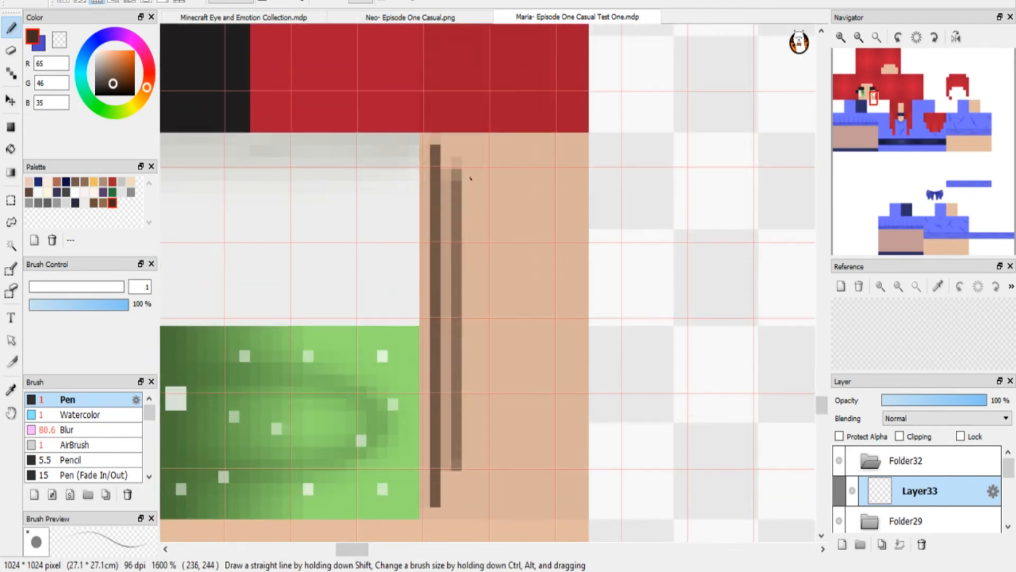
Build up overlapping brown Pen lines beneath the eye, thinning the outer line with the eraser.
drag(467, 171, 467, 527)
drag(488, 151, 488, 479)
mouse_move(488, 479)
mouse_down()
mouse_move(488, 156)
mouse_move(482, 227)
mouse_up()
key(e)
key(ctrl+z)
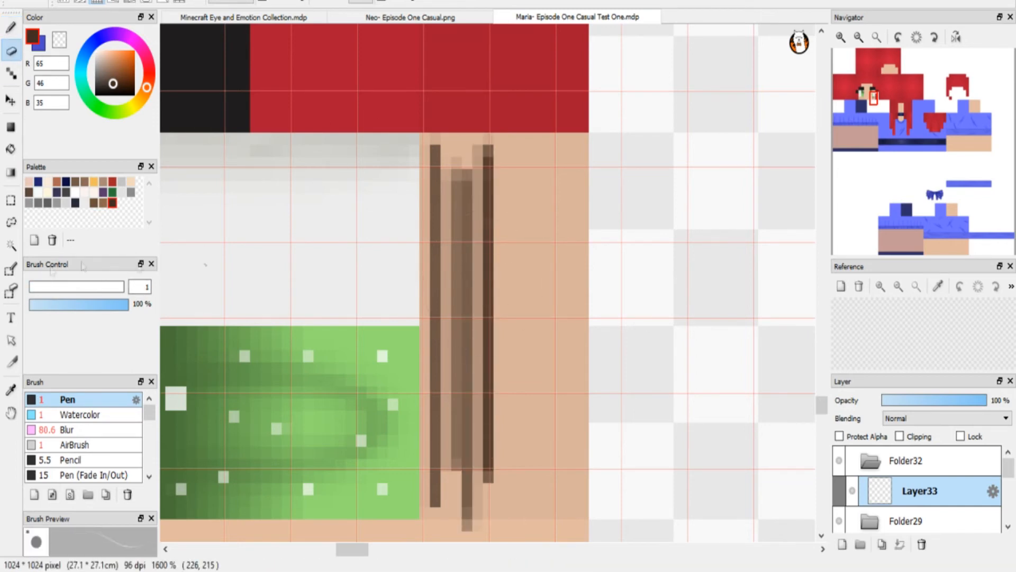
drag(487, 282, 479, 513)
key(b)
mouse_move(478, 174)
mouse_down()
mouse_move(477, 347)
mouse_move(466, 394)
mouse_up()
key(ctrl+z)
mouse_move(468, 158)
mouse_down()
mouse_move(467, 456)
mouse_move(488, 431)
mouse_up()
drag(435, 160, 436, 468)
mouse_move(446, 257)
mouse_down()
mouse_move(446, 384)
mouse_move(479, 419)
mouse_up()
Adjust the position of the under-eye lines on the face with Transform and apply it.
click(876, 37)
click(11, 200)
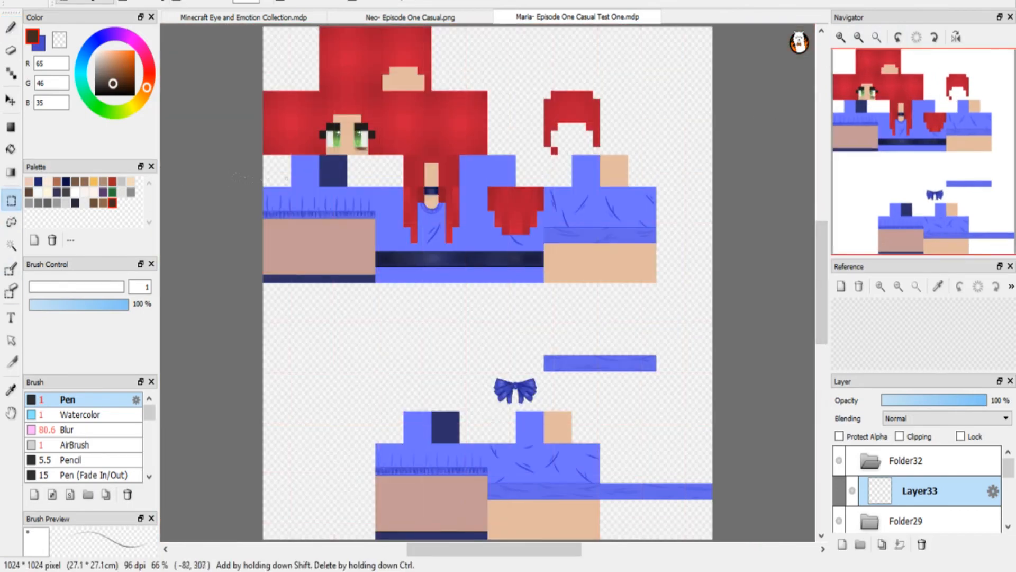
click(840, 37)
click(840, 37)
click(840, 37)
click(839, 39)
click(876, 116)
key(ctrl+t)
drag(521, 197, 519, 193)
key(Return)
key(ctrl+t)
key(Return)
Lower the opacity of the under-eye line layer to 30%.
drag(986, 400, 909, 401)
click(876, 37)
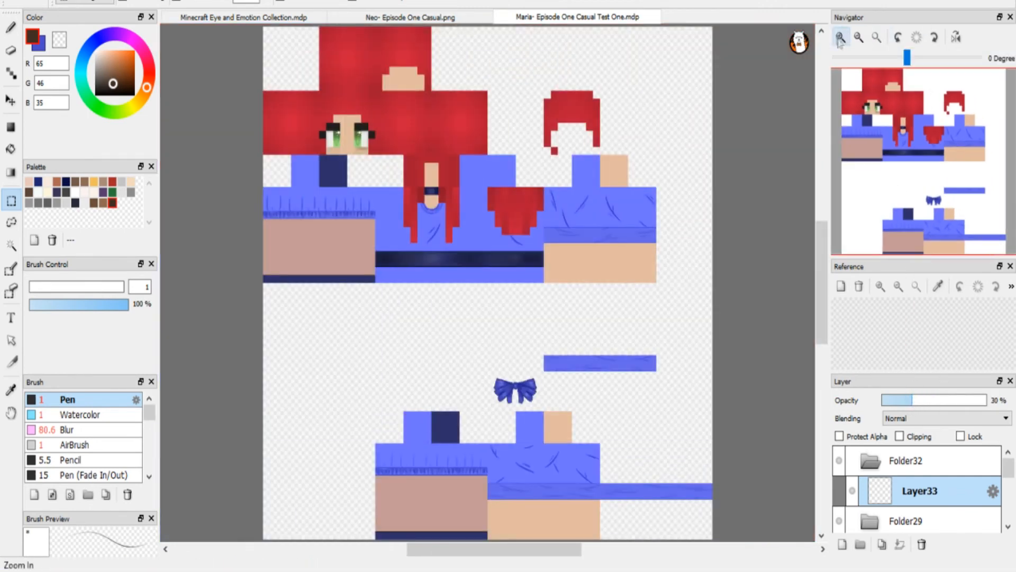
click(840, 37)
click(867, 98)
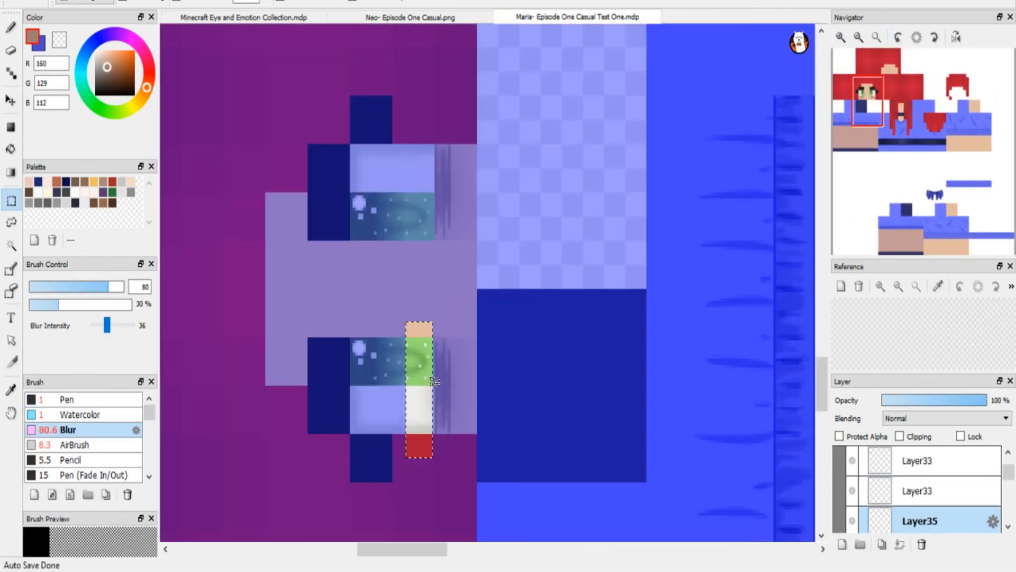
Undo the last edits around the eye and clear the remaining selection.
key(ctrl+z)
key(ctrl+z)
key(ctrl+z)
key(ctrl+z)
key(ctrl+Up)
scroll(486, 284, down, 3)
key(ctrl+z)
click(396, 471)
Set Layer35's blending mode to Multiply and its opacity to 83%.
click(906, 420)
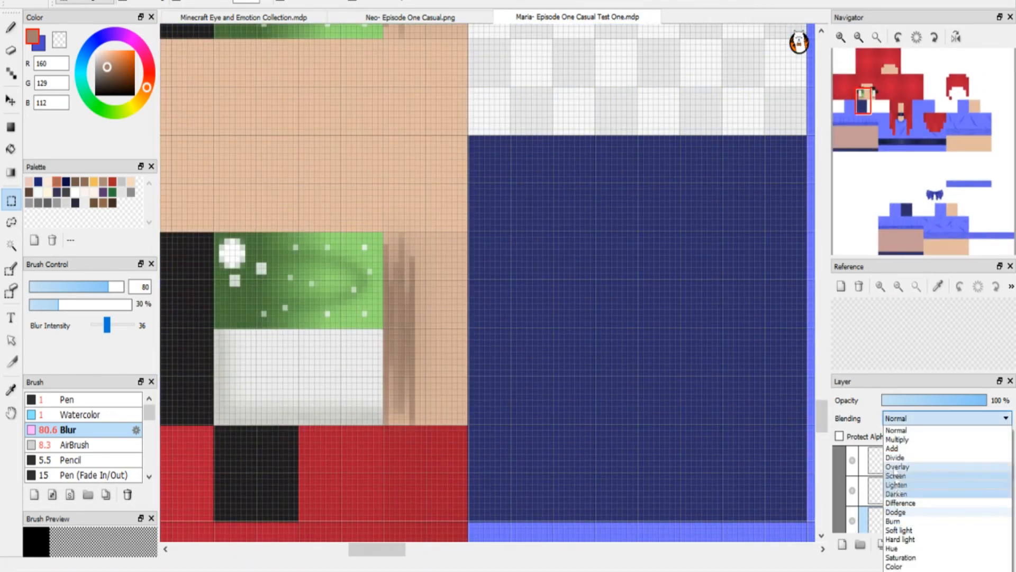
click(902, 453)
click(901, 421)
click(903, 433)
click(875, 39)
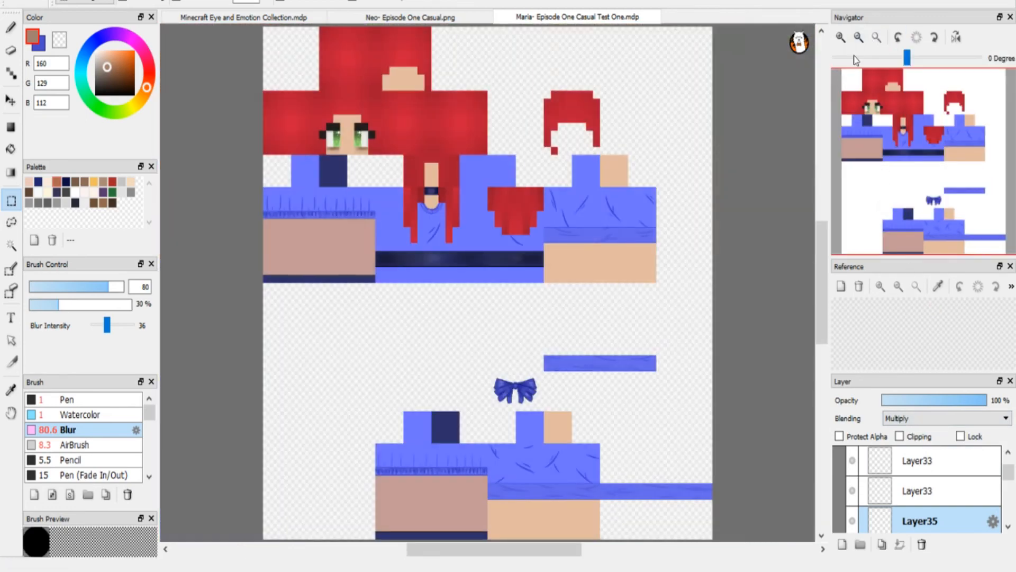
drag(979, 400, 967, 400)
click(840, 37)
click(840, 37)
click(841, 37)
click(840, 37)
click(864, 113)
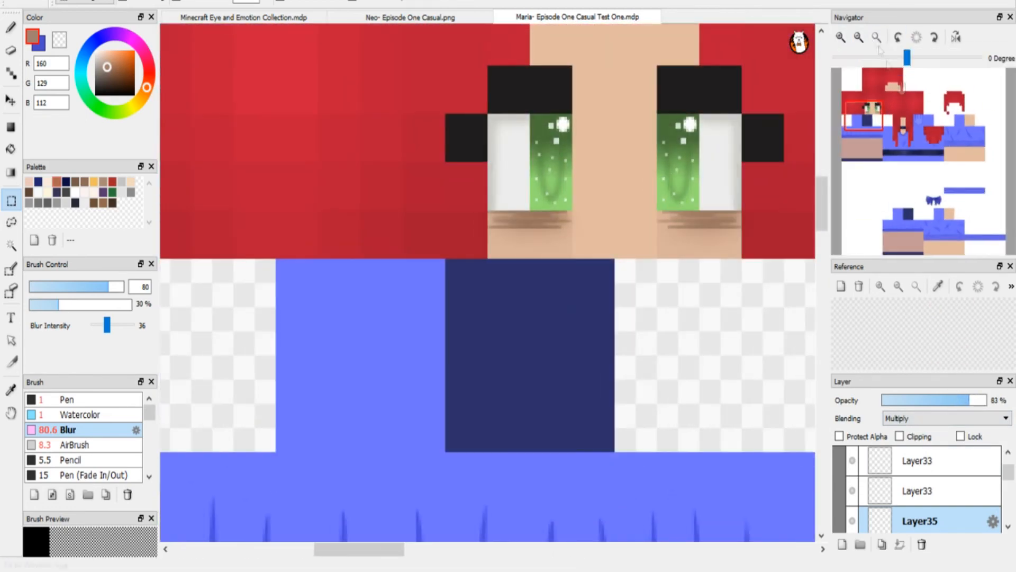
click(877, 37)
Add a new layer at the top of Folder32 and choose black for painting on the face.
scroll(945, 488, up, 1)
click(945, 488)
click(842, 544)
click(10, 28)
click(96, 94)
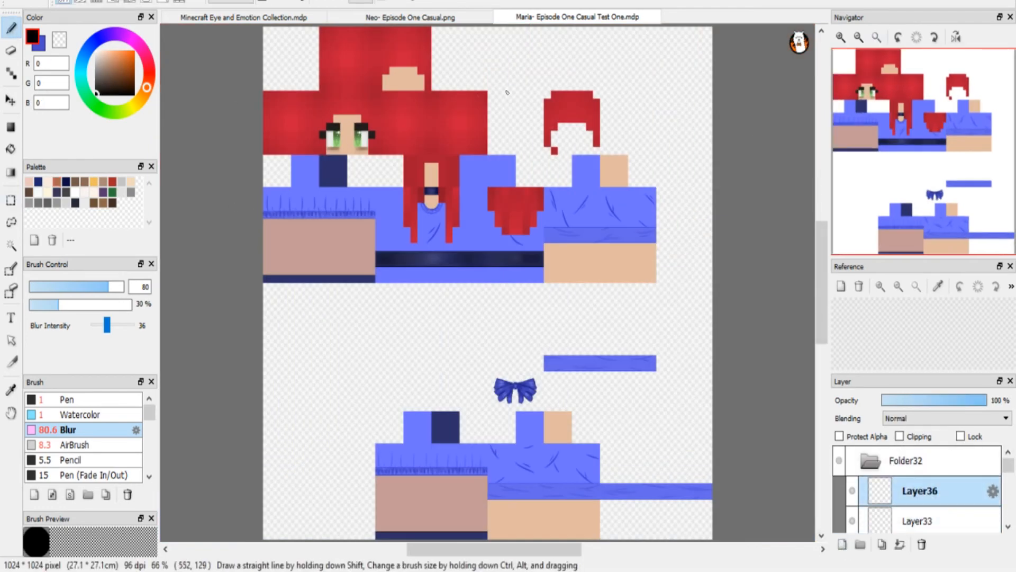
click(841, 37)
click(841, 37)
click(840, 37)
click(840, 37)
drag(874, 109, 874, 98)
click(840, 37)
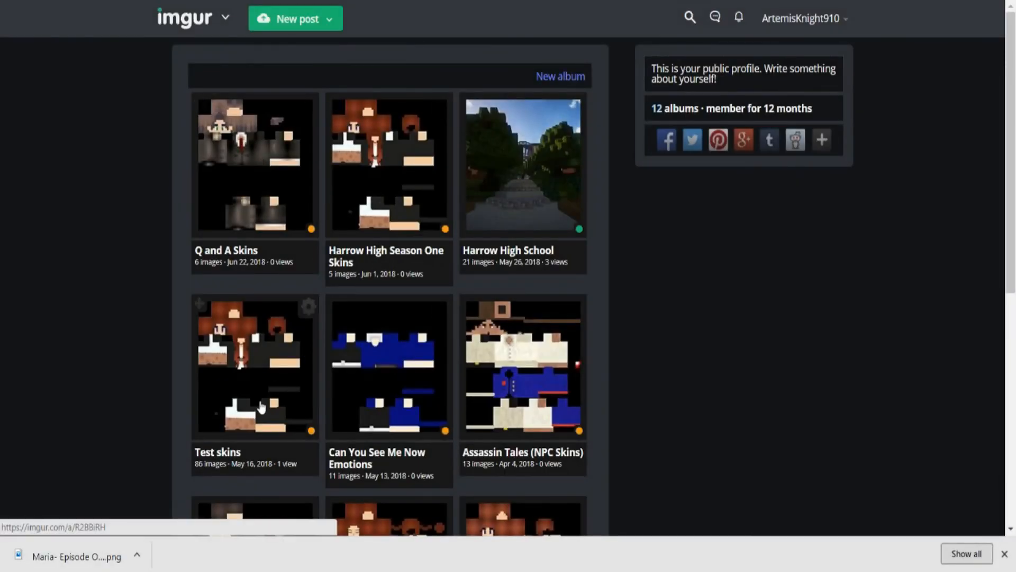
Open the Test skins album on Imgur and look through its images in the rearranging view.
click(262, 408)
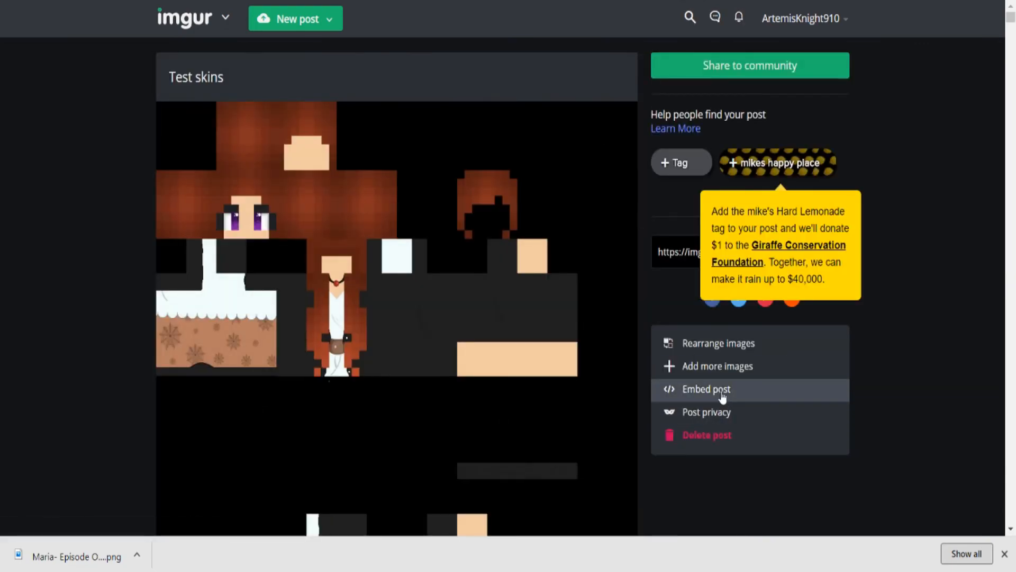
click(722, 348)
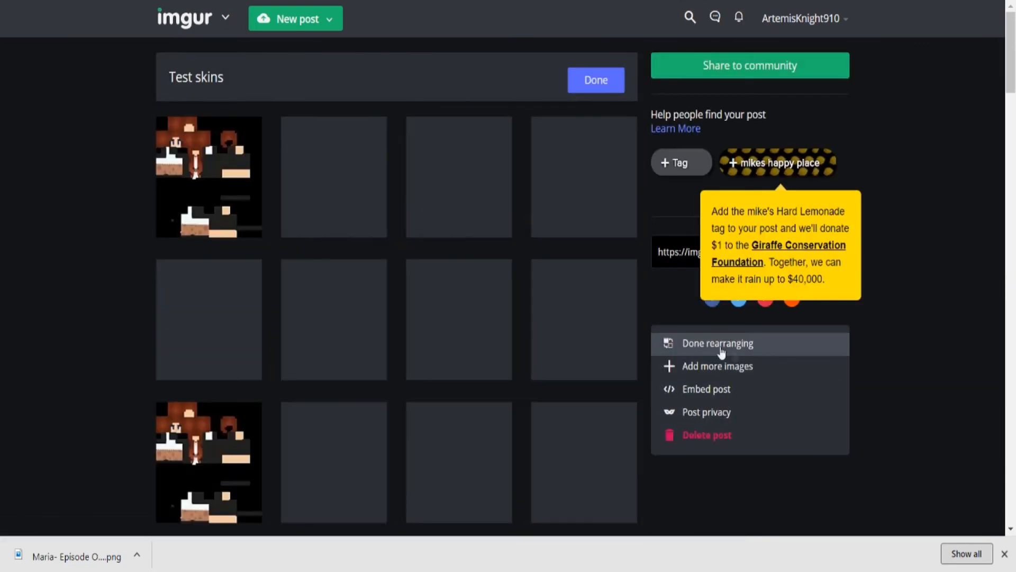
drag(1011, 61, 1005, 464)
click(701, 309)
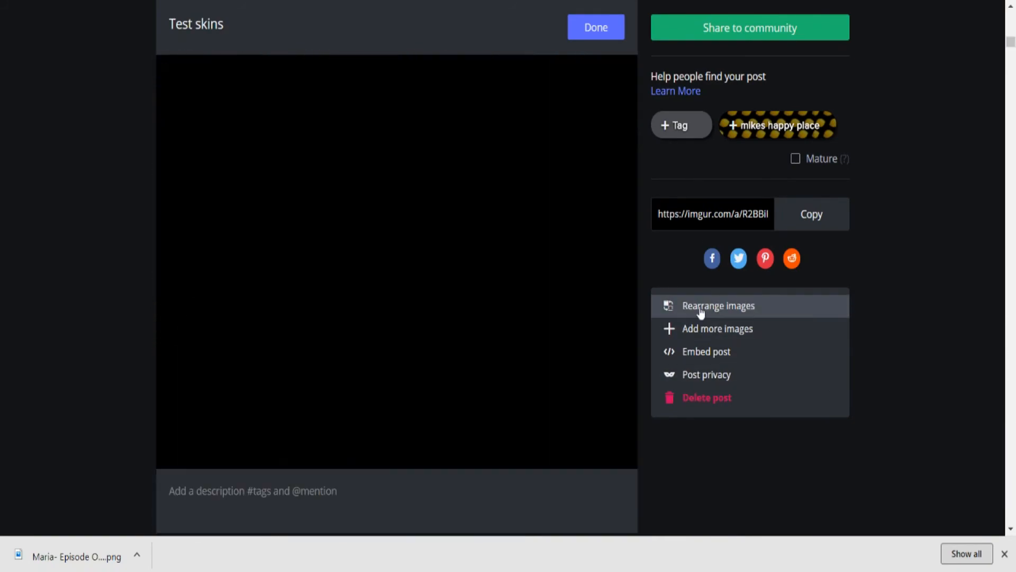
Add more images to the album, browsing for the finished skin in the Detailed Main cast Test Skin folder.
click(685, 328)
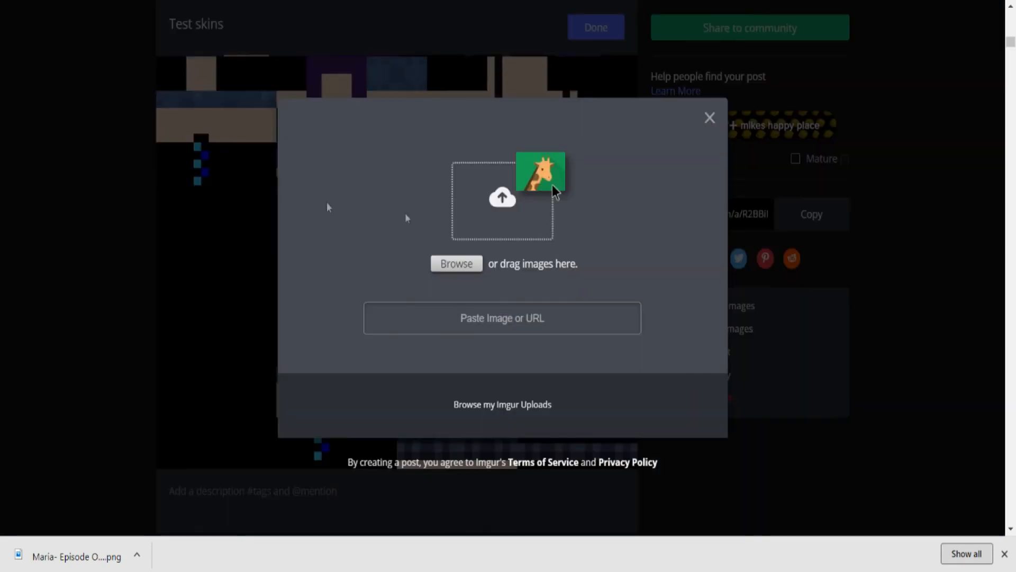
click(449, 263)
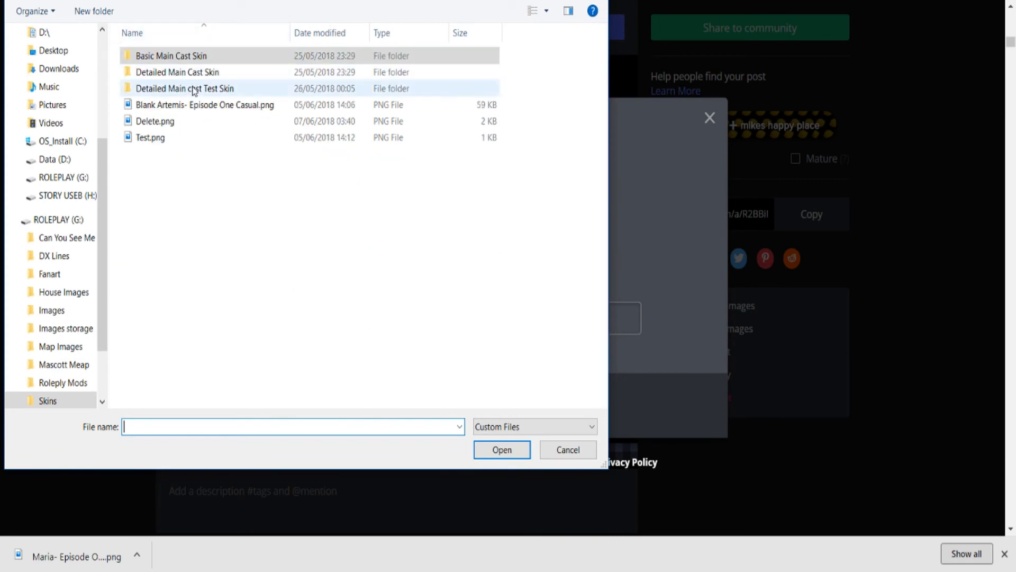
double_click(194, 88)
double_click(189, 71)
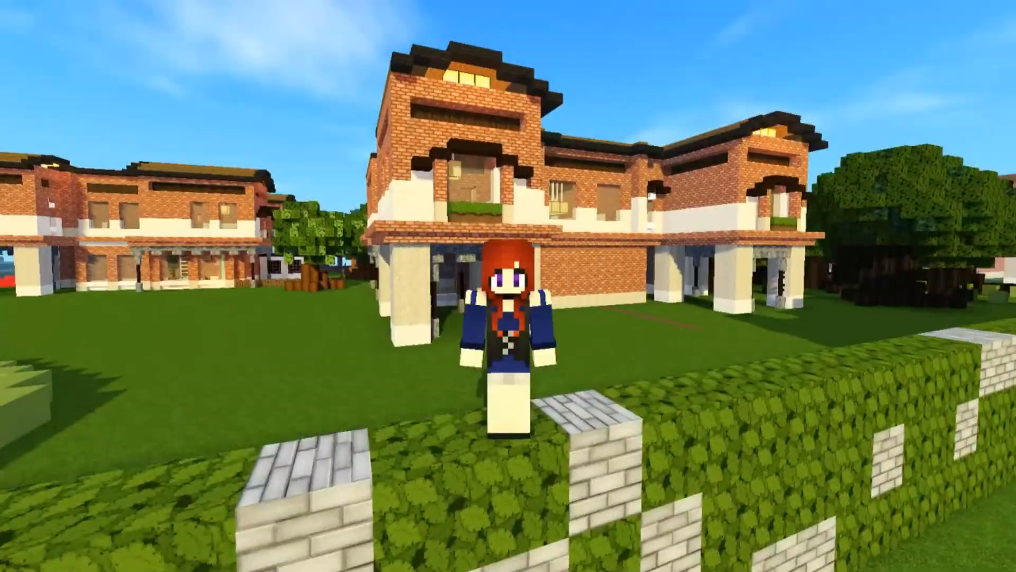
Switch to Minecraft and open the selected character model's options with the skin URL setting.
key(F12)
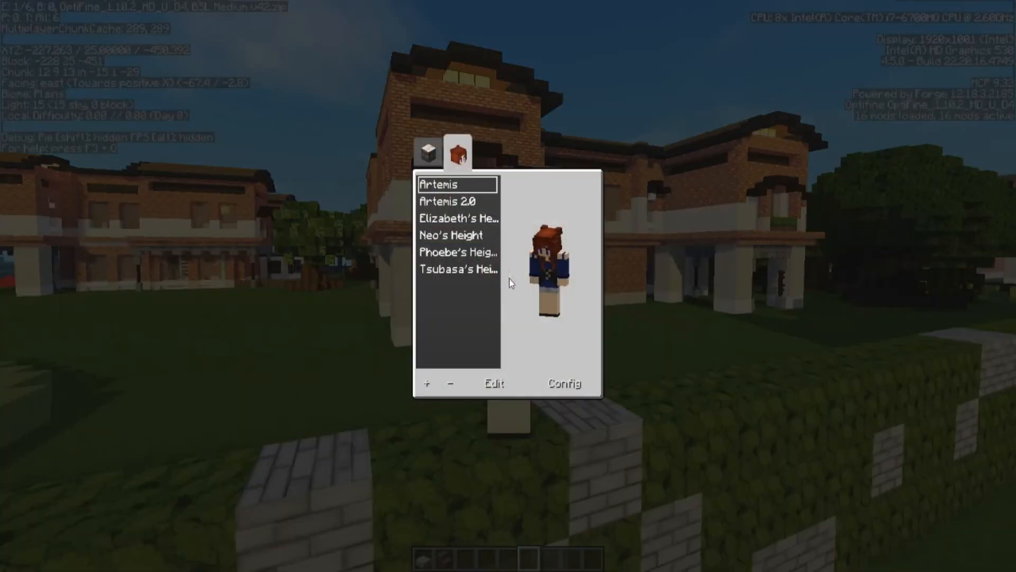
click(493, 385)
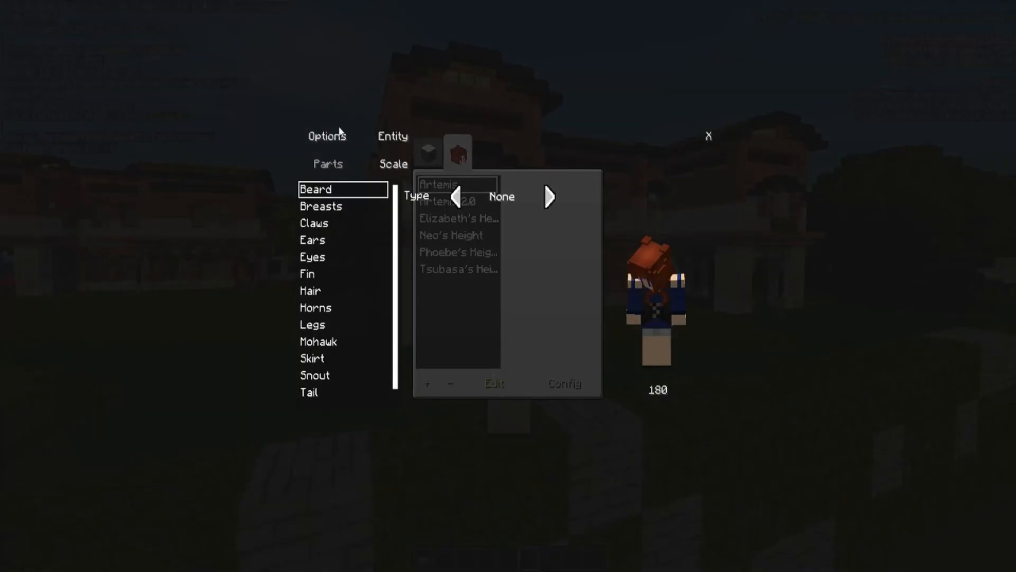
click(329, 137)
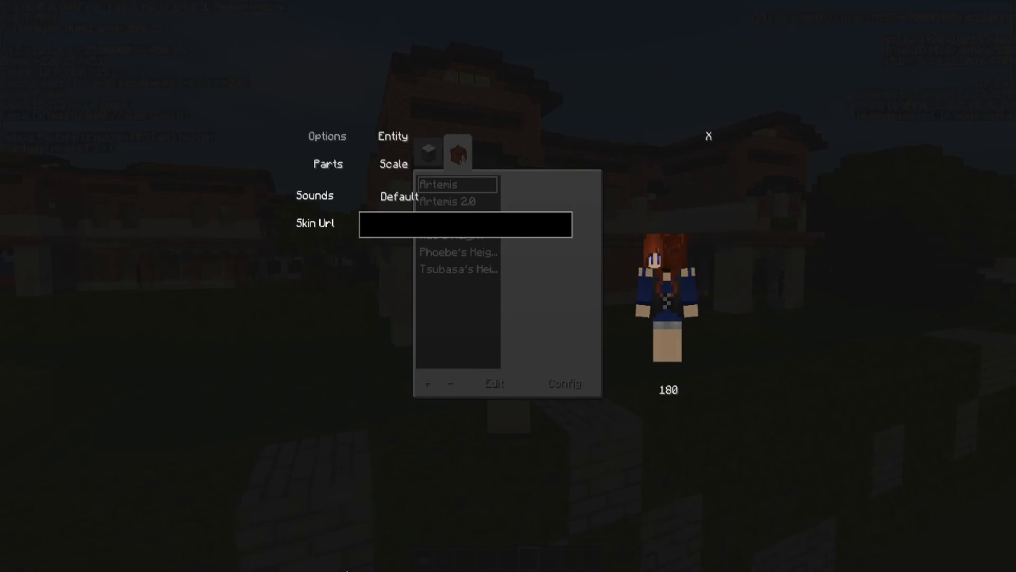
Switch back to the Imgur album and copy the link of the uploaded red-haired skin image.
click(310, 562)
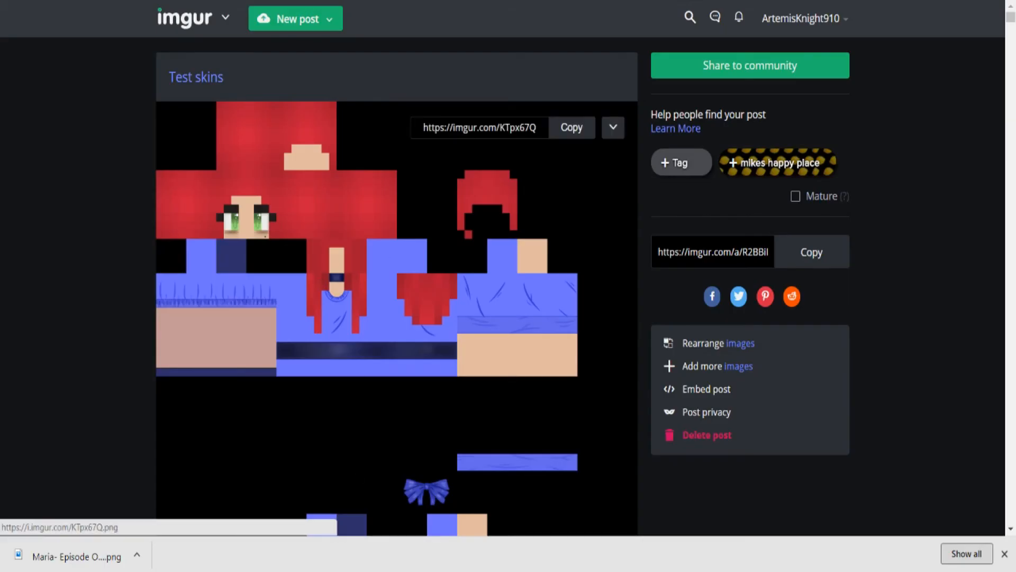
click(475, 127)
key(ctrl+c)
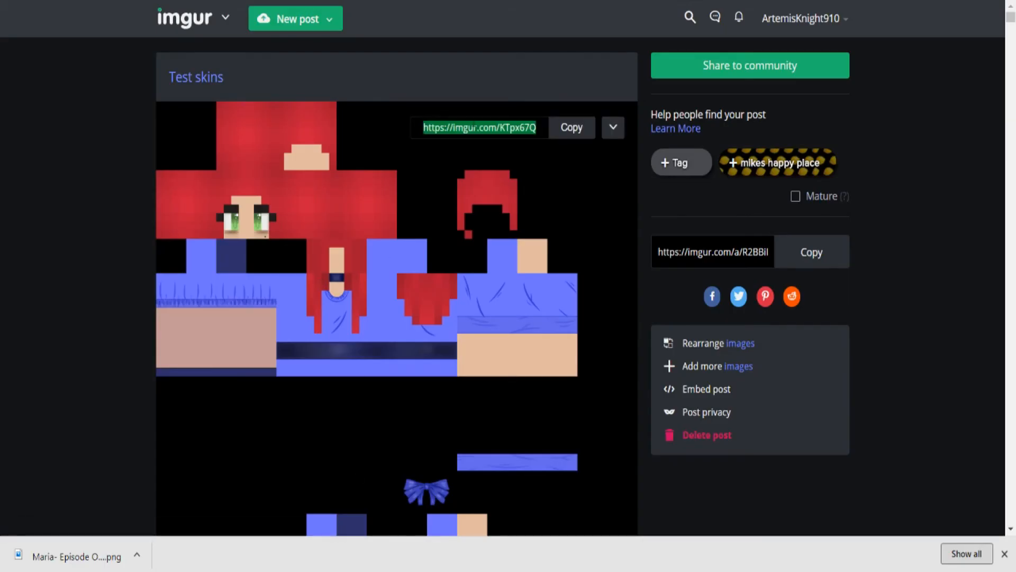
key(alt+Tab)
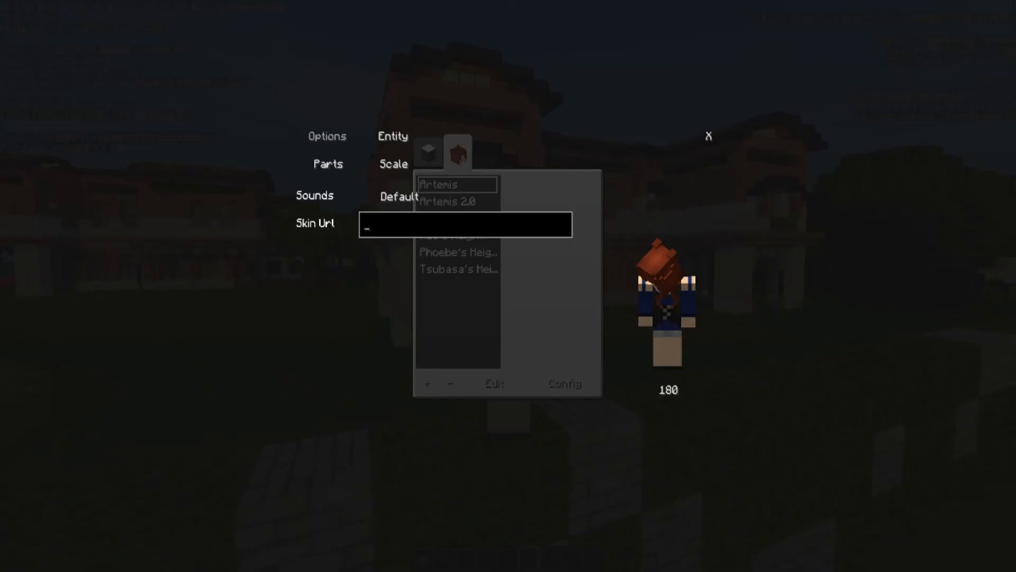
key(ctrl+v)
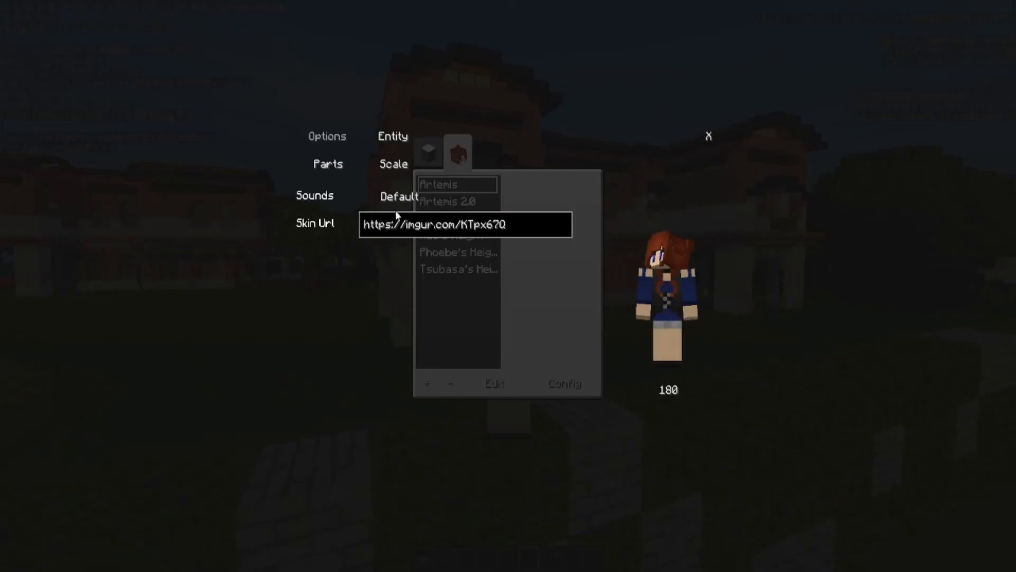
text(.png)
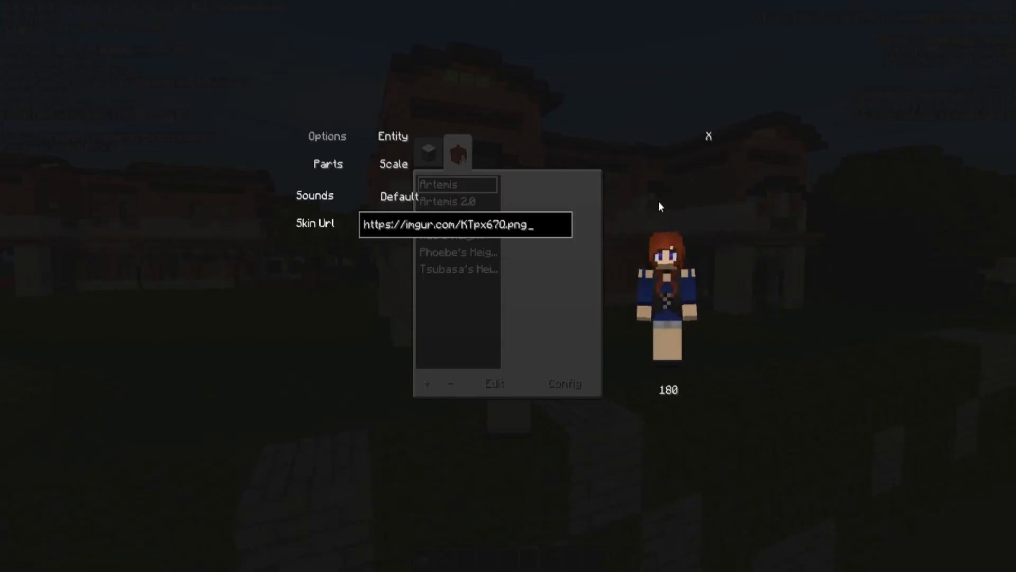
click(659, 202)
key(Escape)
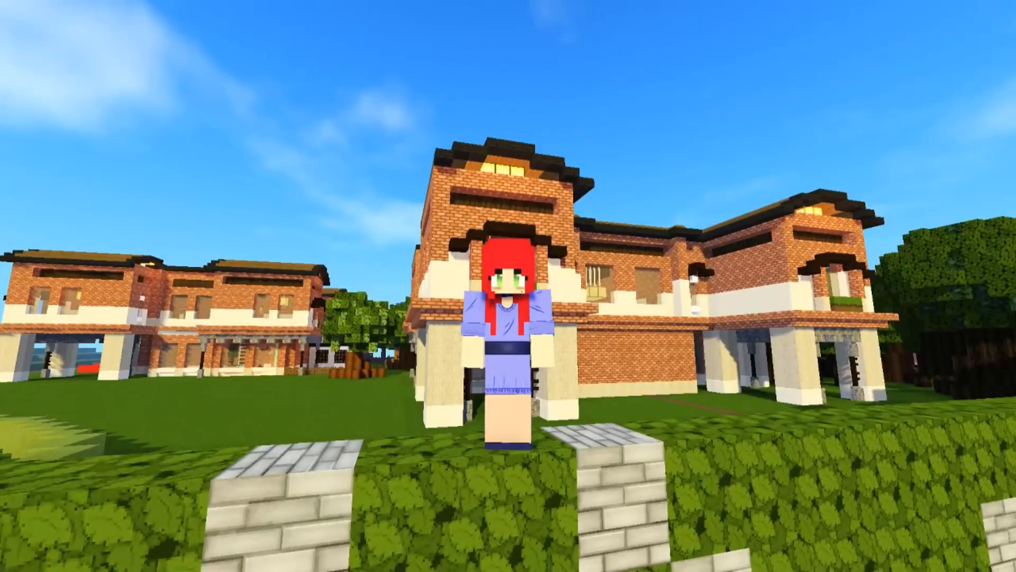
key(w)
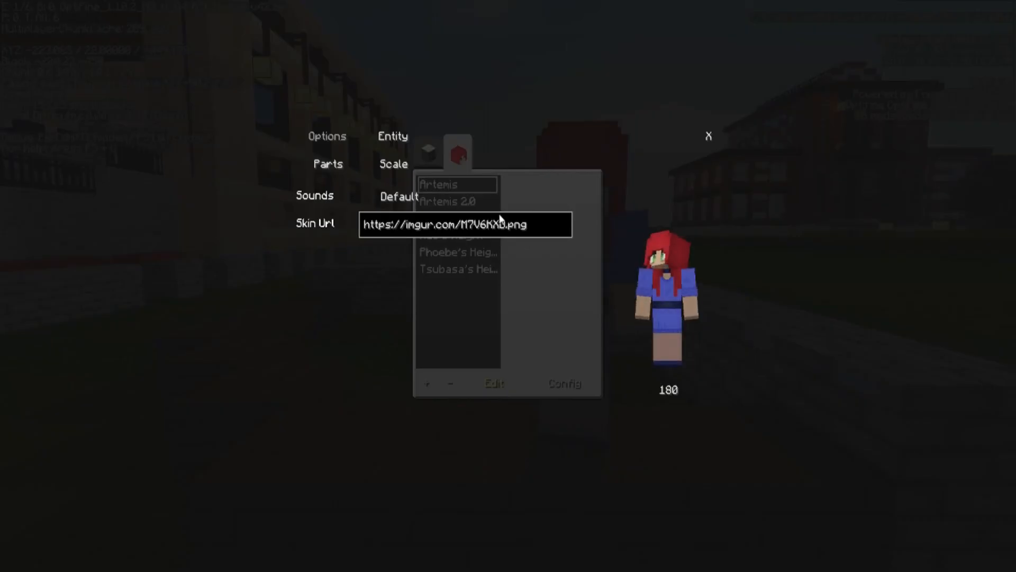
key(ctrl+a)
text(https://imgur.com/Z0xX5a0.)
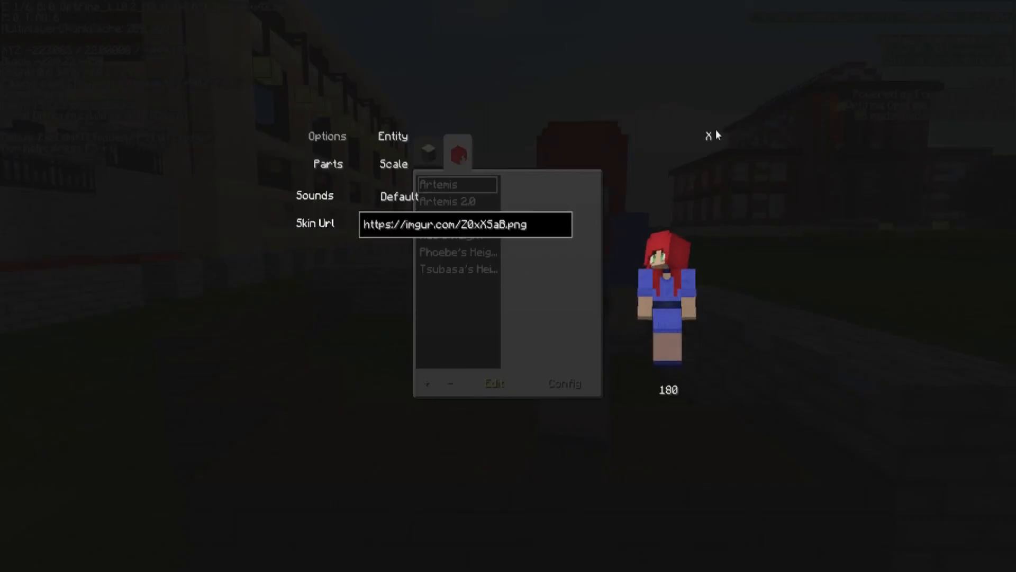